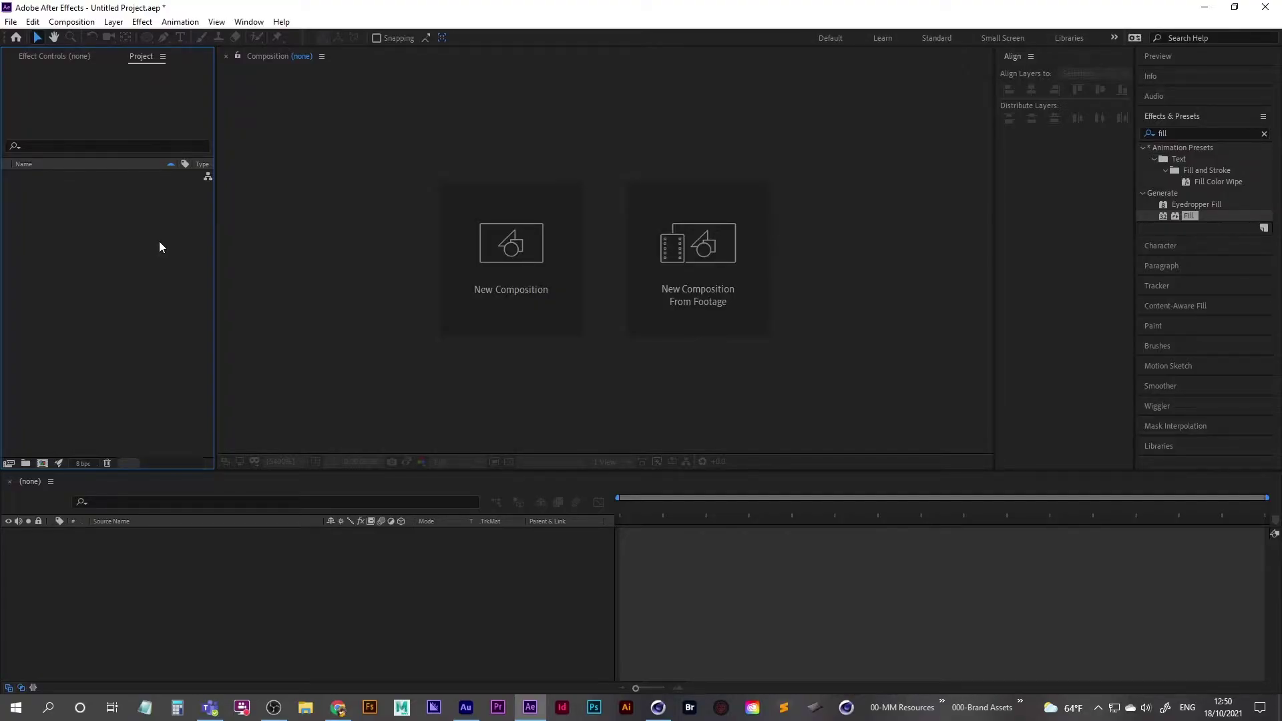
Import the clocktower drone clip from the Tracking_in_C4D folder and conform its frame rate to 30 fps.
double_click(127, 283)
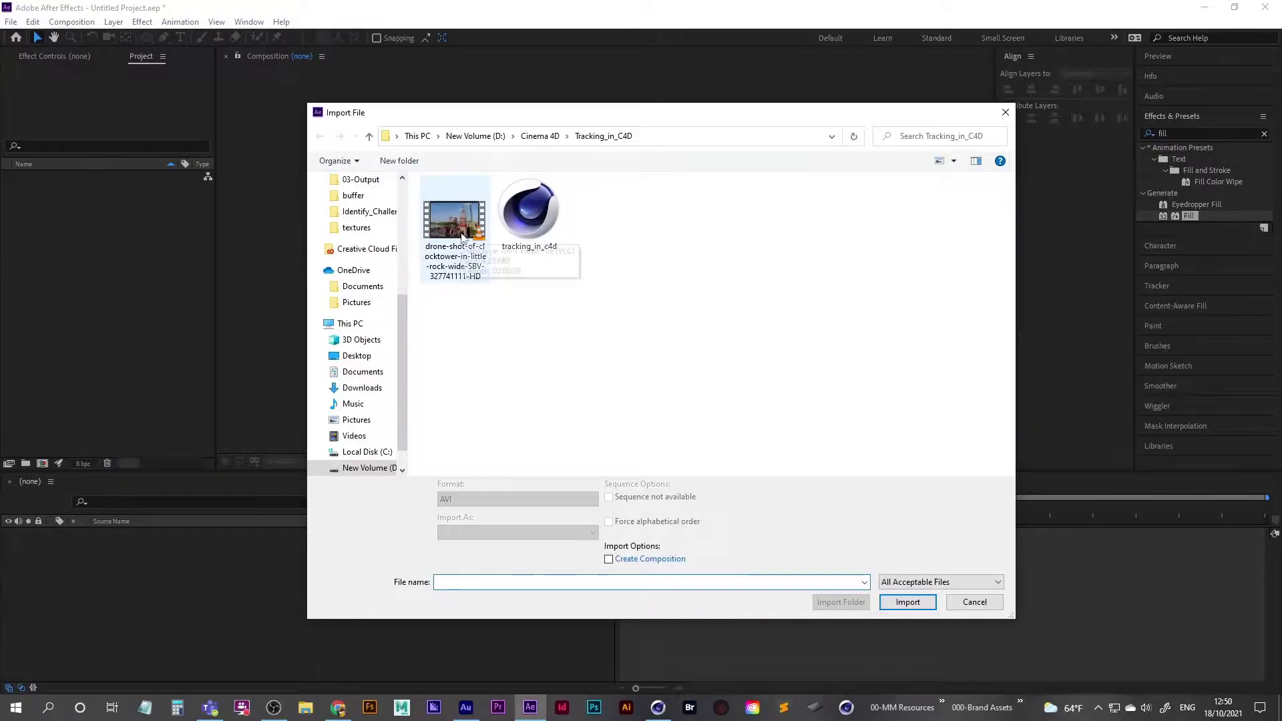
double_click(459, 224)
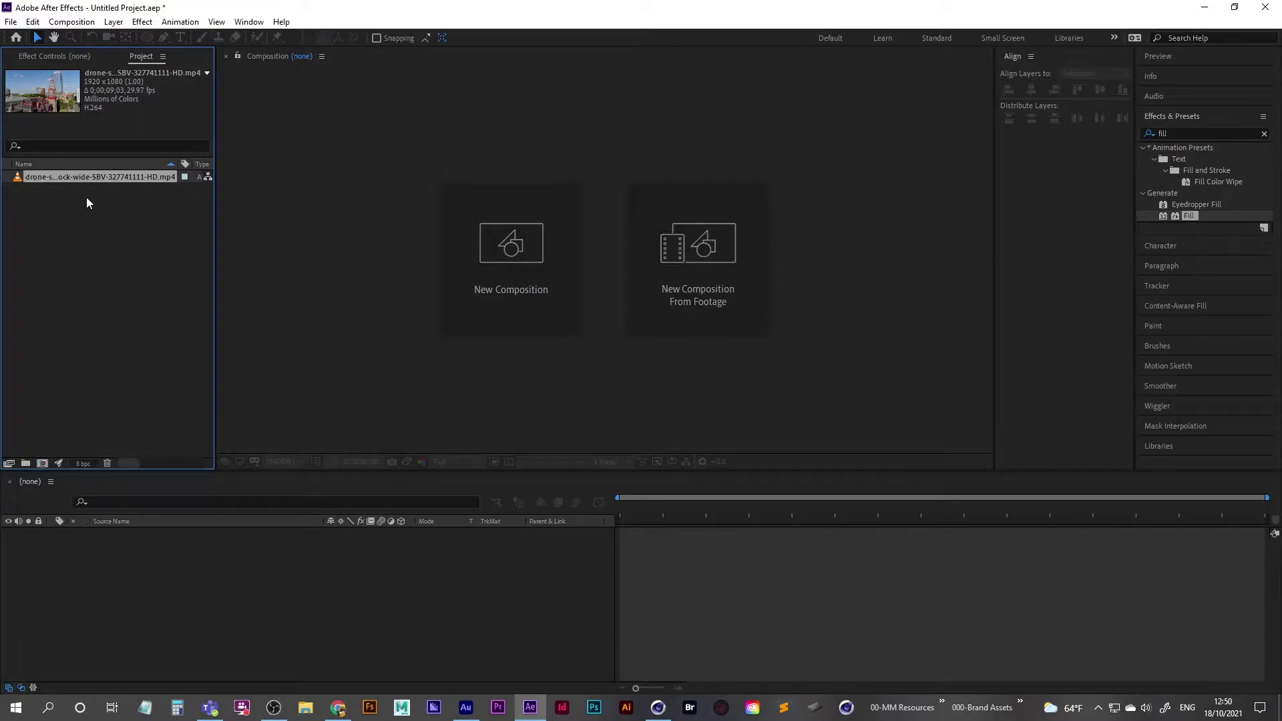
key("ctrl+alt+g")
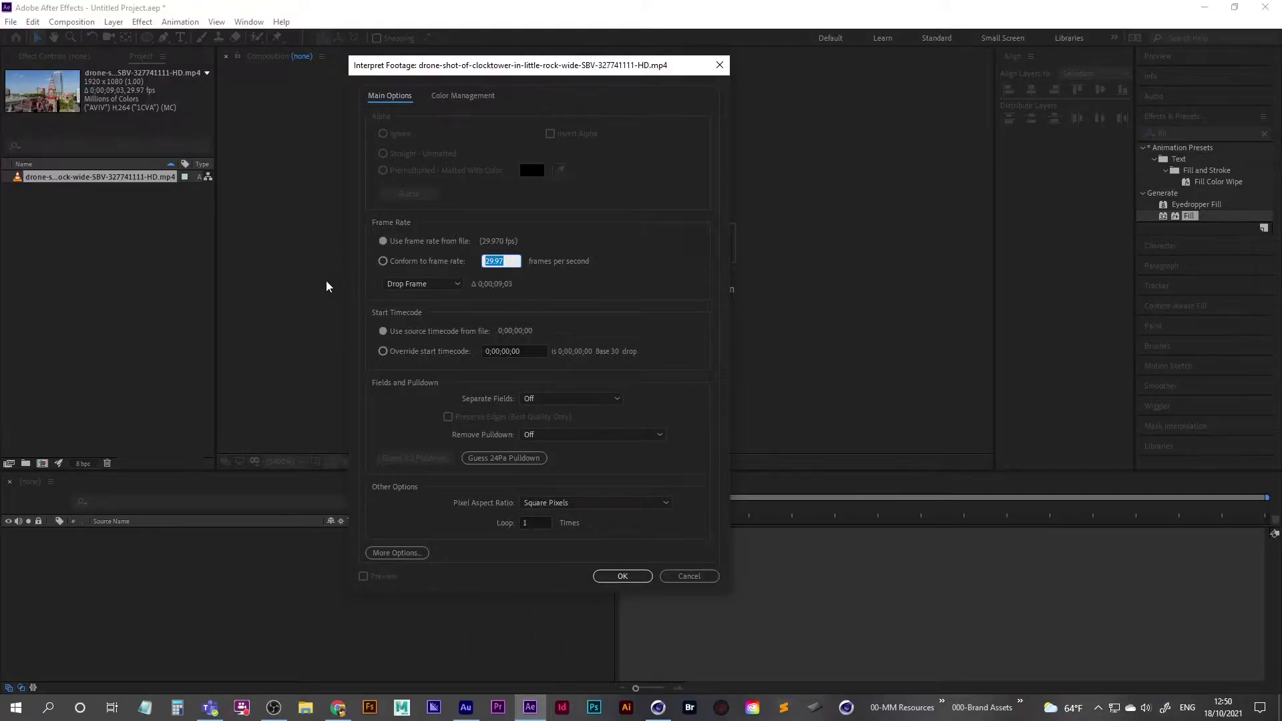
type("30")
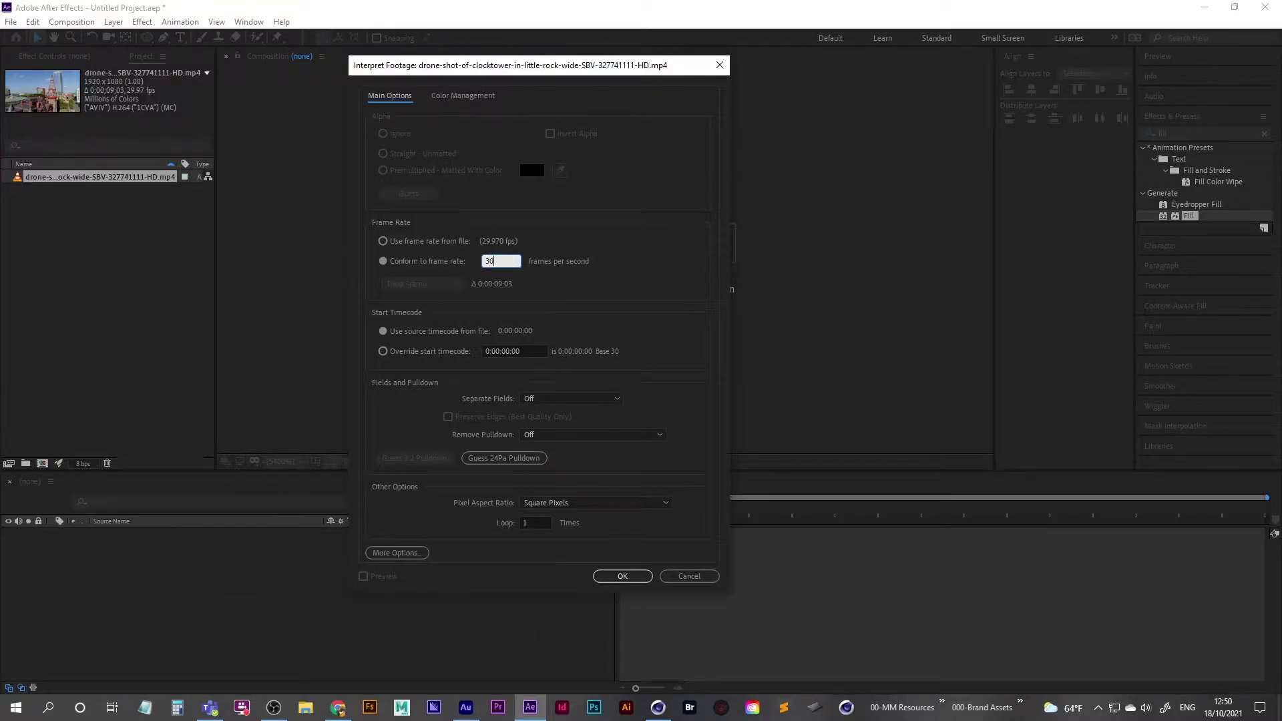
key("Return")
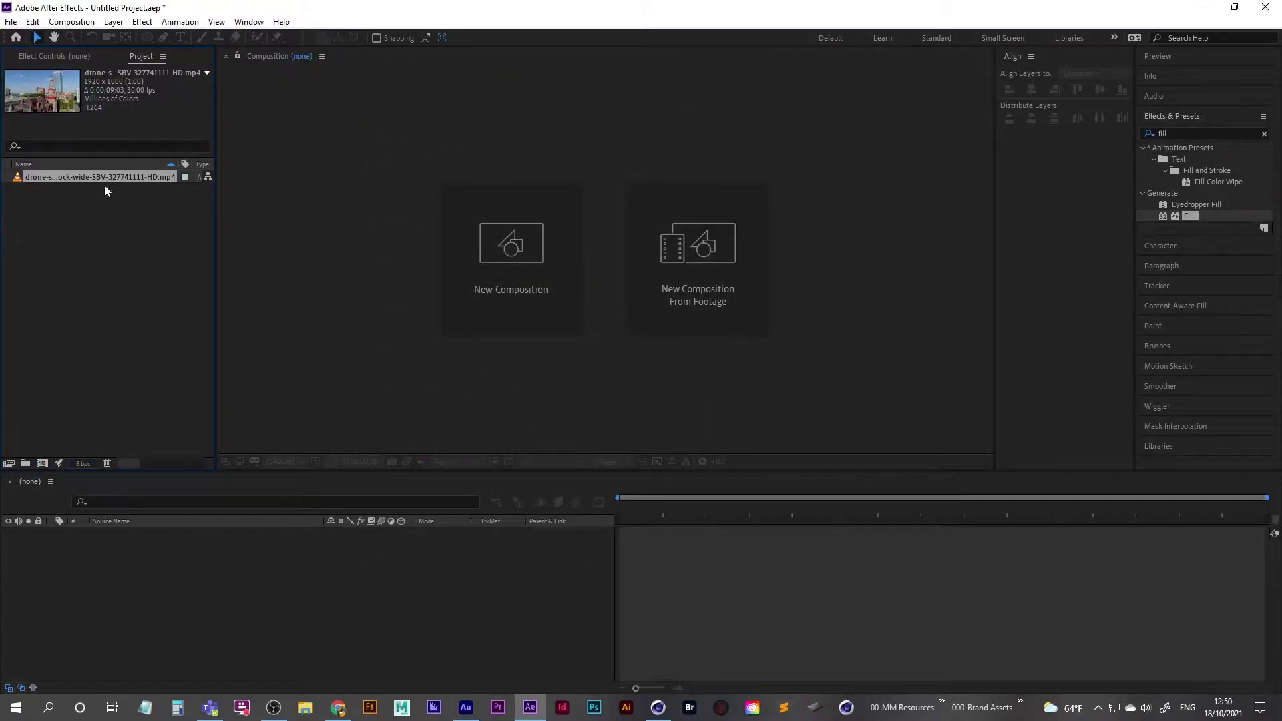
Create a composition from the drone footage and check its frame rate in the composition settings.
left_click_drag(80, 183, 46, 464)
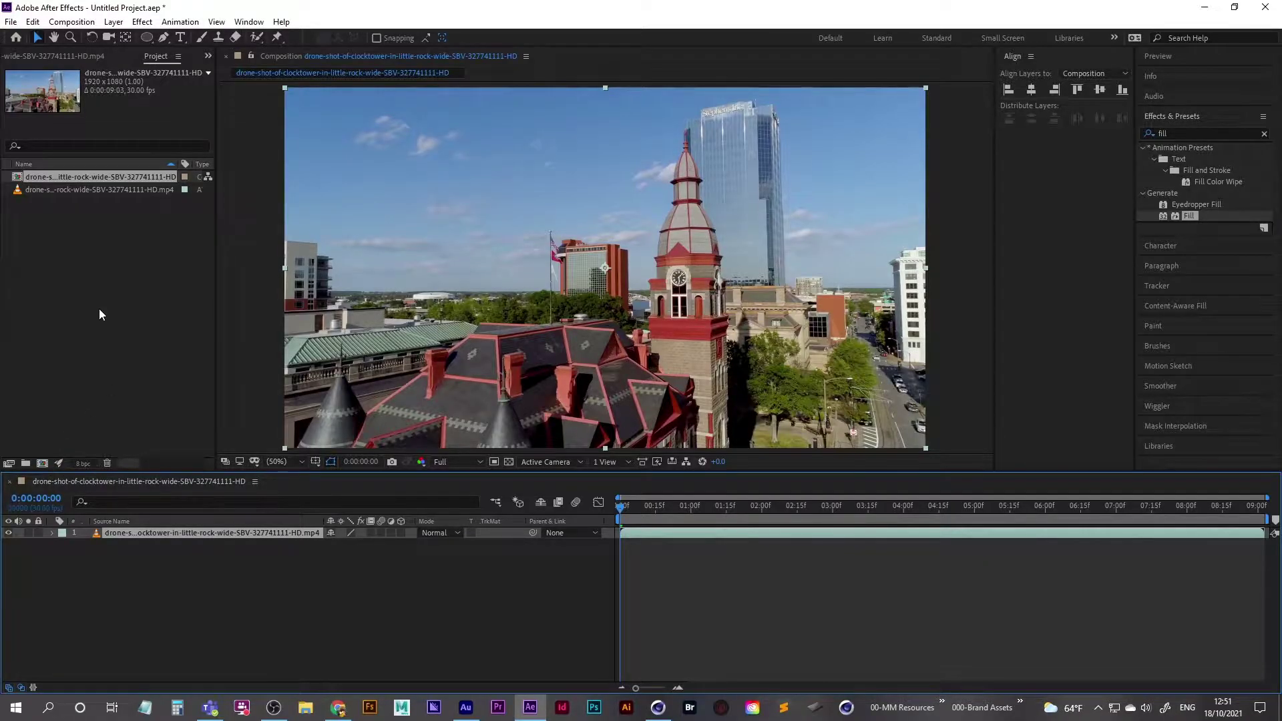
key("ctrl+k")
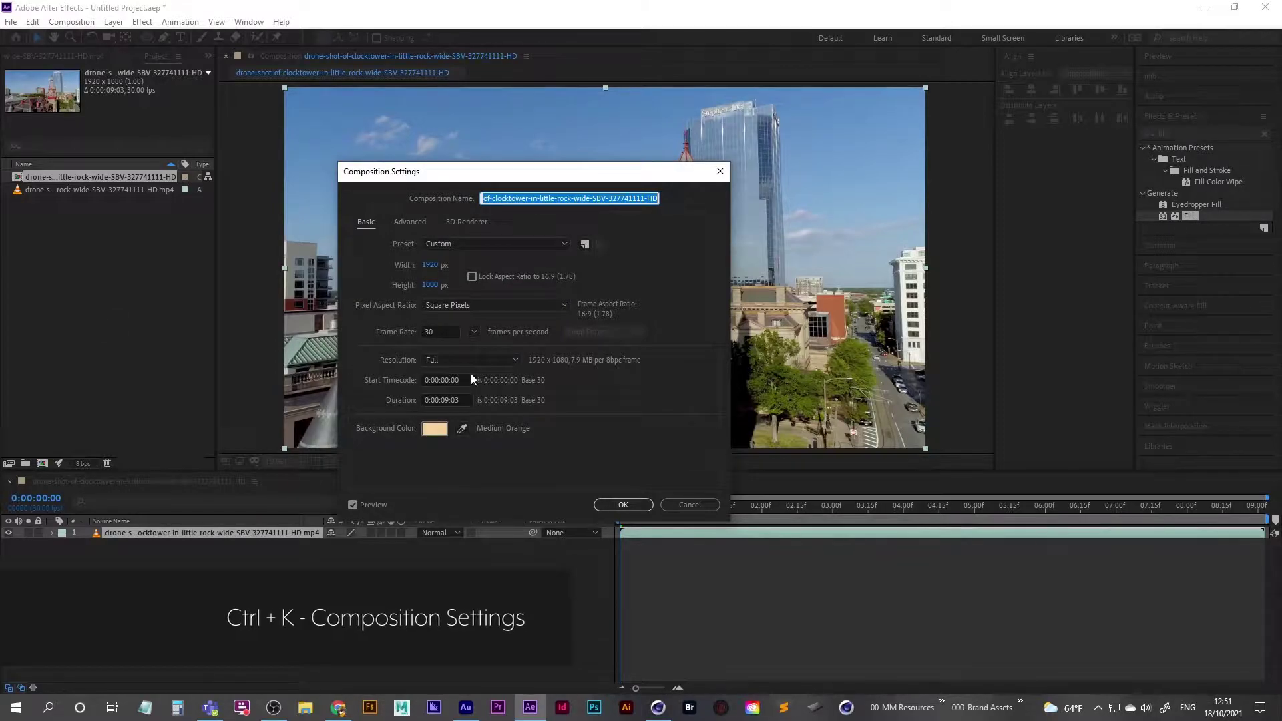
left_click(441, 332)
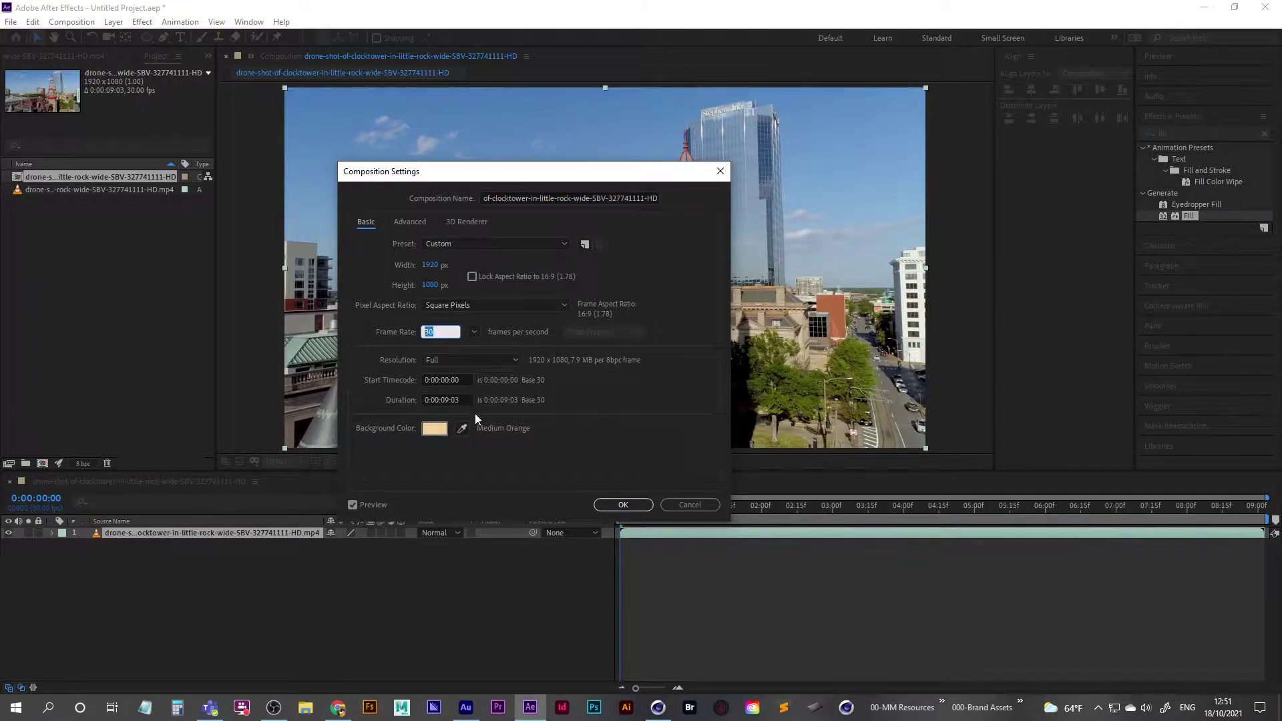
left_click(682, 503)
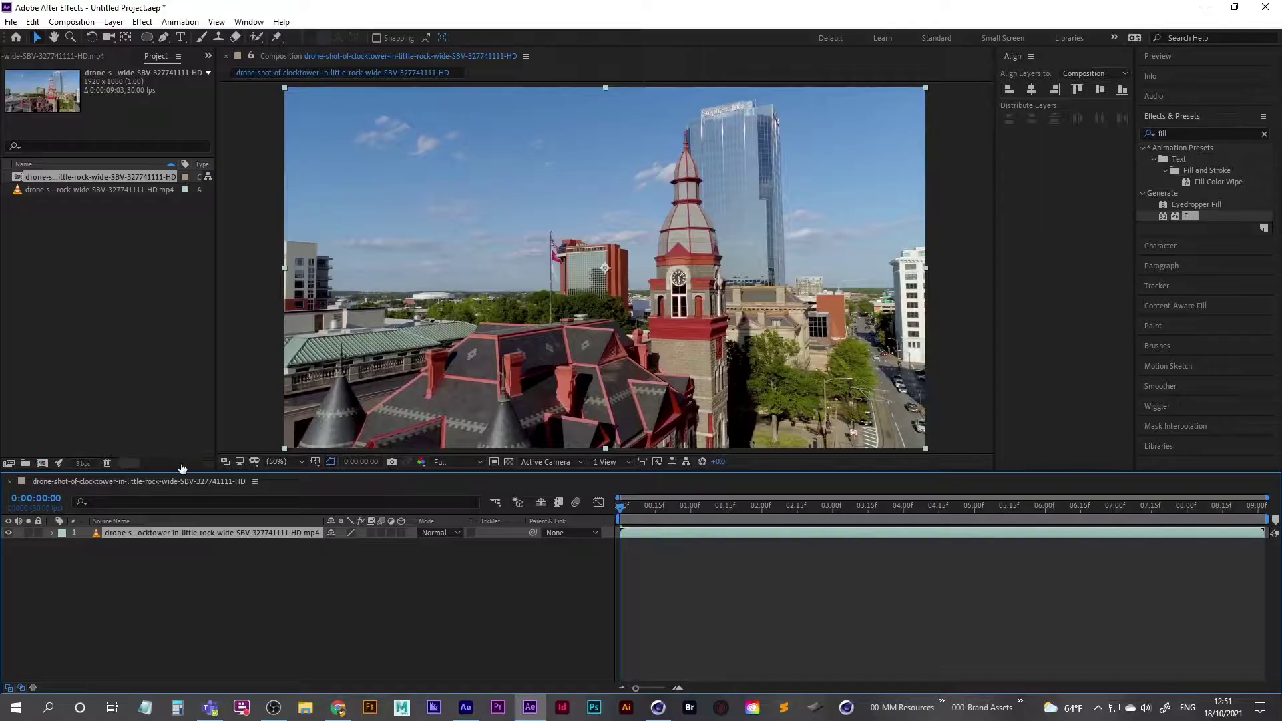
mouse_move(629, 506)
left_mouse_down()
mouse_move(1258, 521)
mouse_move(607, 514)
left_mouse_up()
mouse_move(621, 511)
left_mouse_down()
mouse_move(715, 508)
mouse_move(621, 509)
left_mouse_up()
Add the composition to the render queue and set its output format to PNG Sequence.
left_click(85, 24)
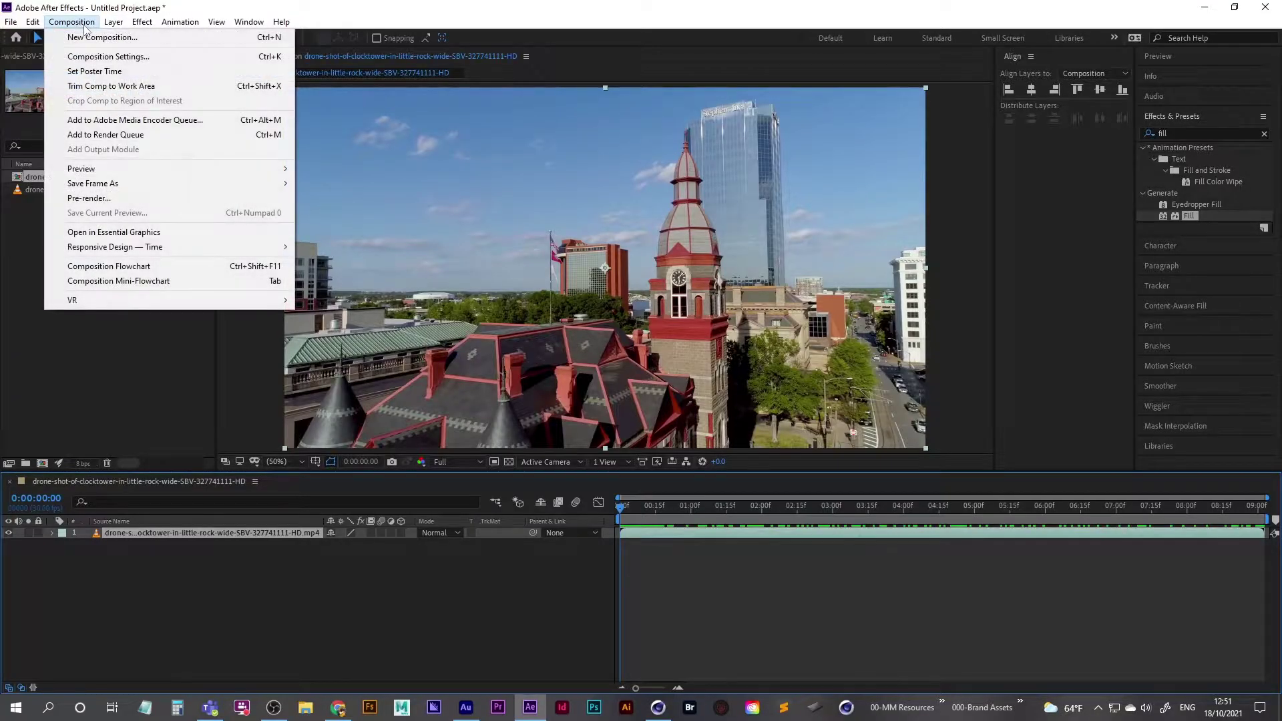
mouse_move(168, 186)
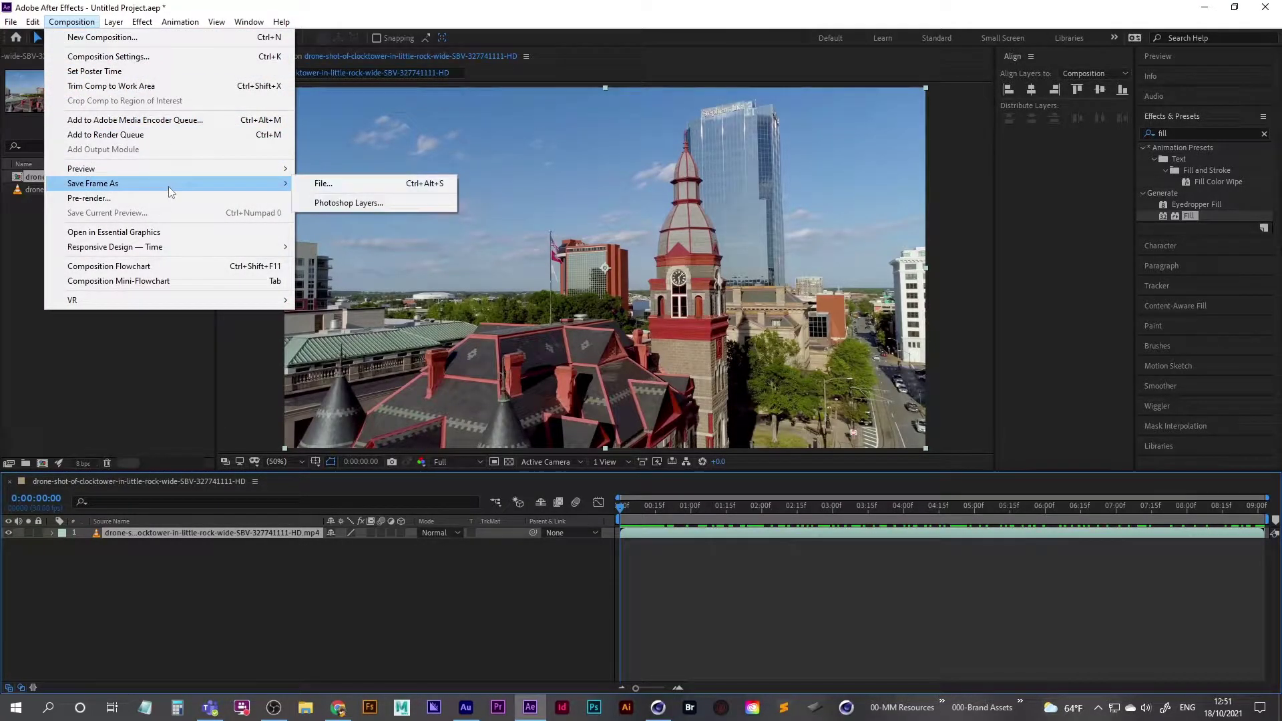
left_click(125, 137)
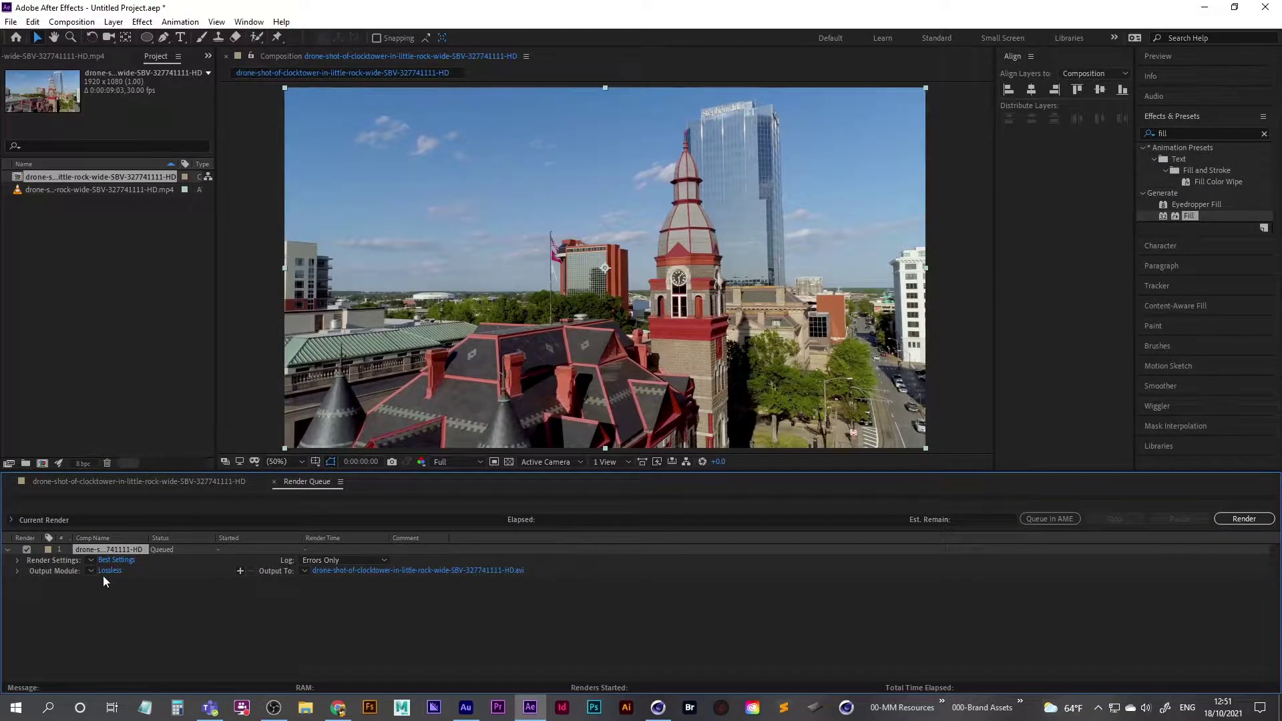
left_click(108, 570)
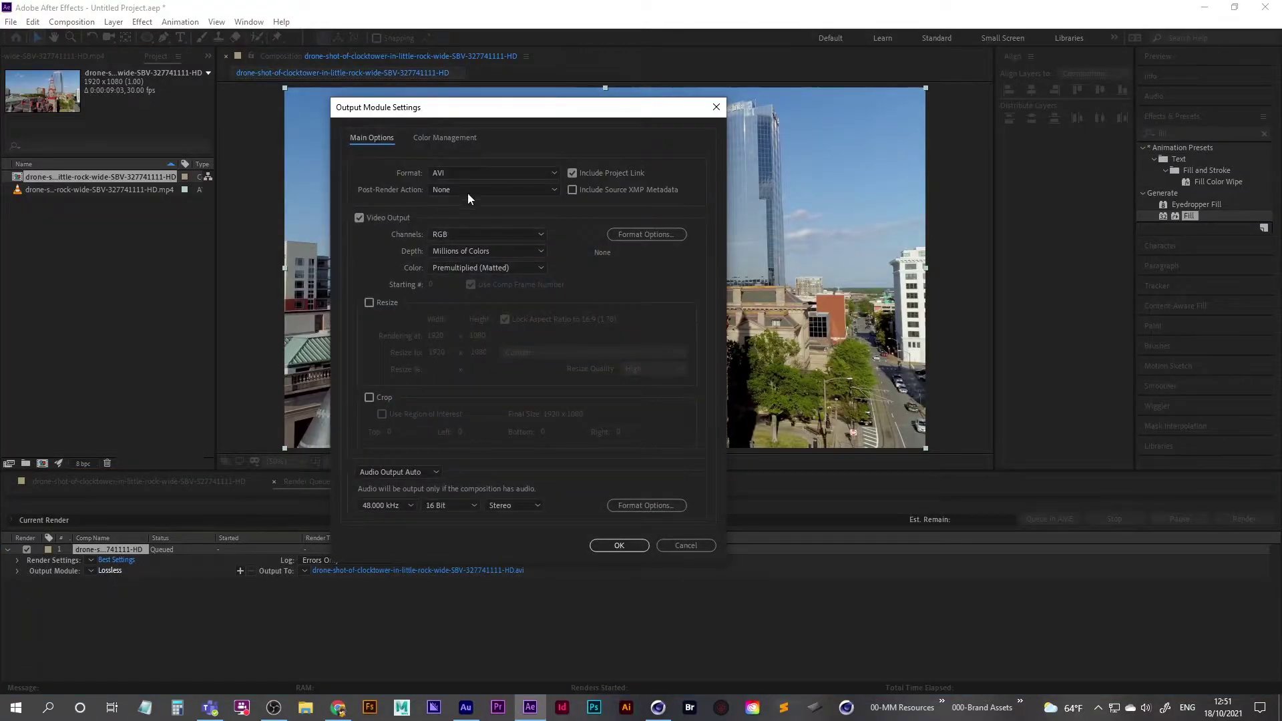
left_click(471, 173)
left_click(486, 292)
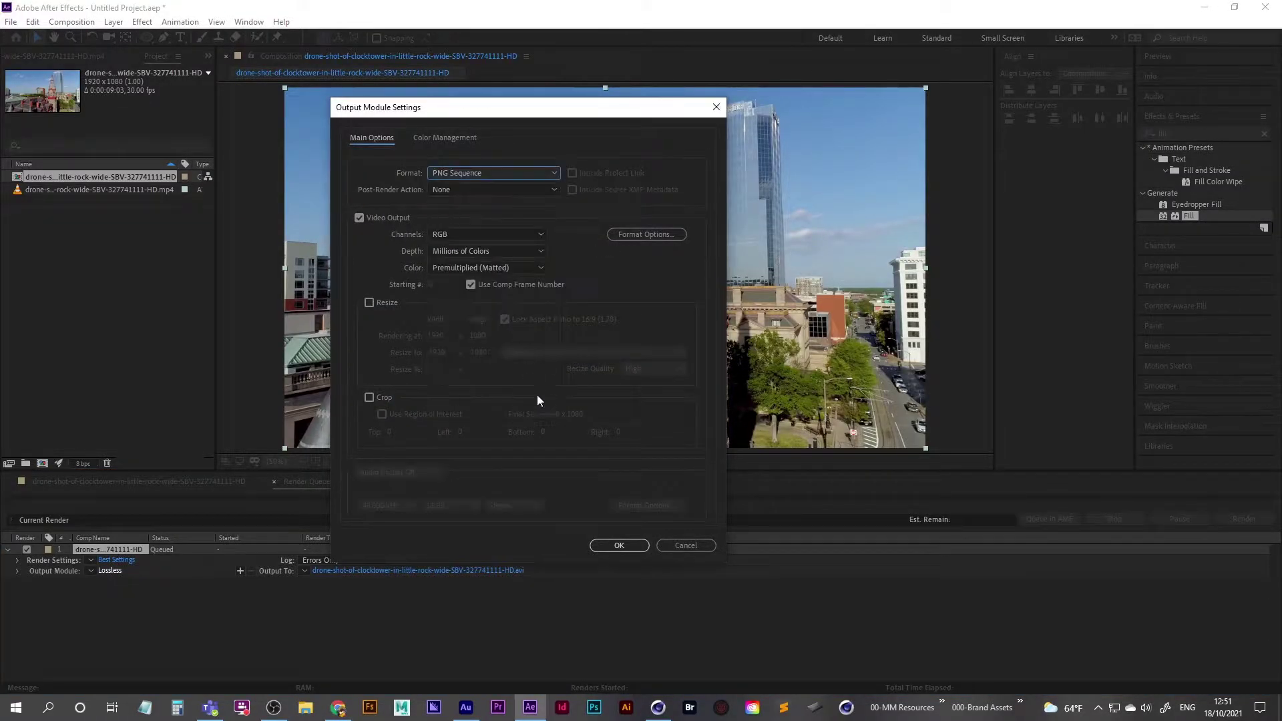
left_click(620, 545)
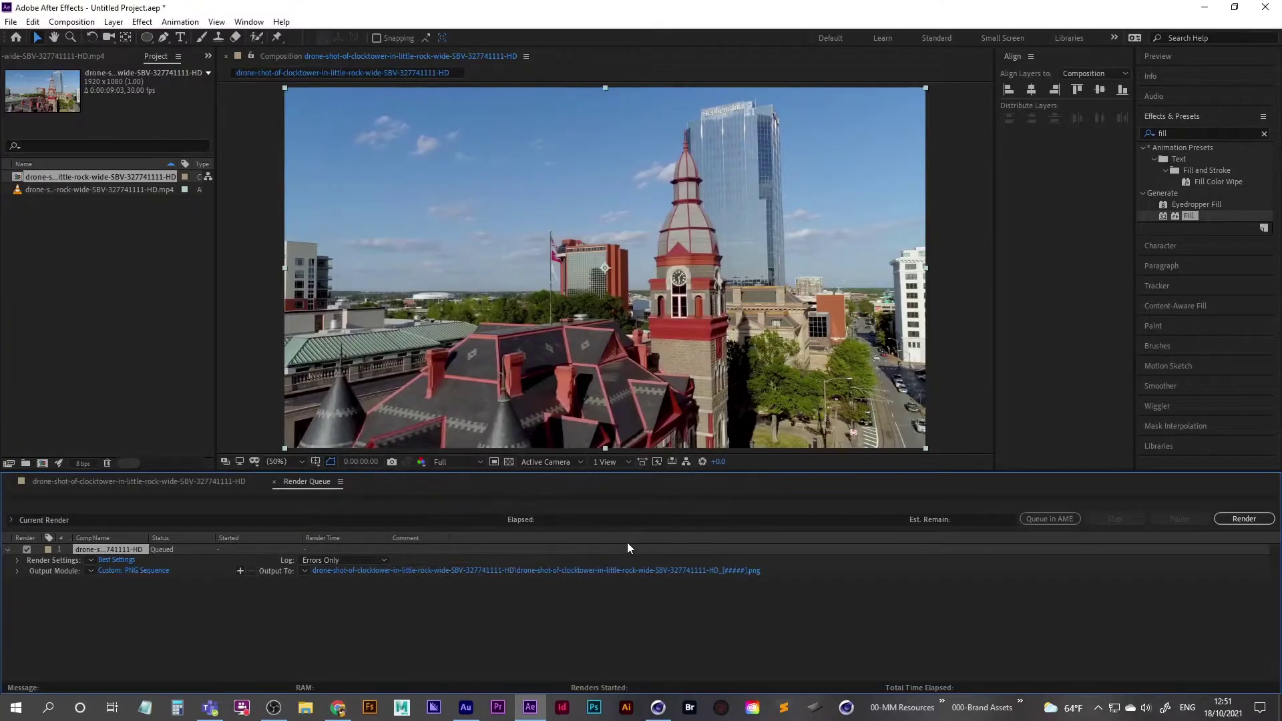
Start choosing the render's output location and browse to the Cinema 4D folder on the D: drive.
left_click(523, 571)
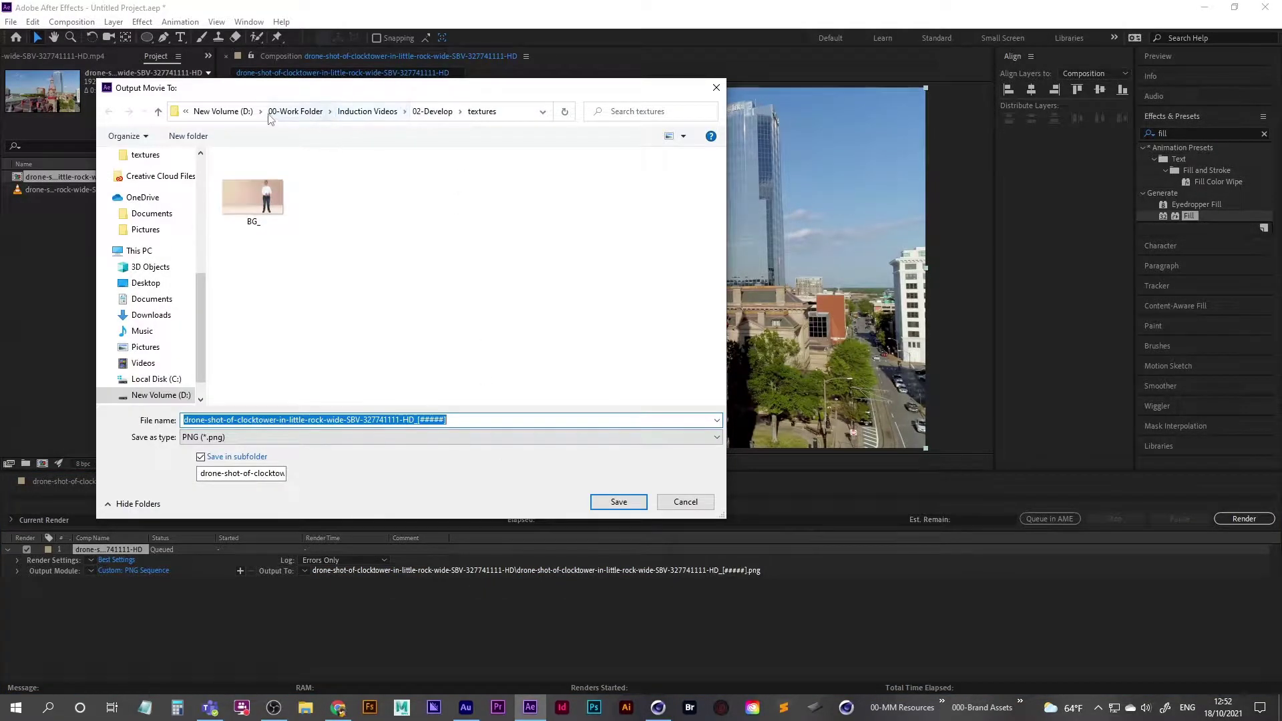
left_click(223, 111)
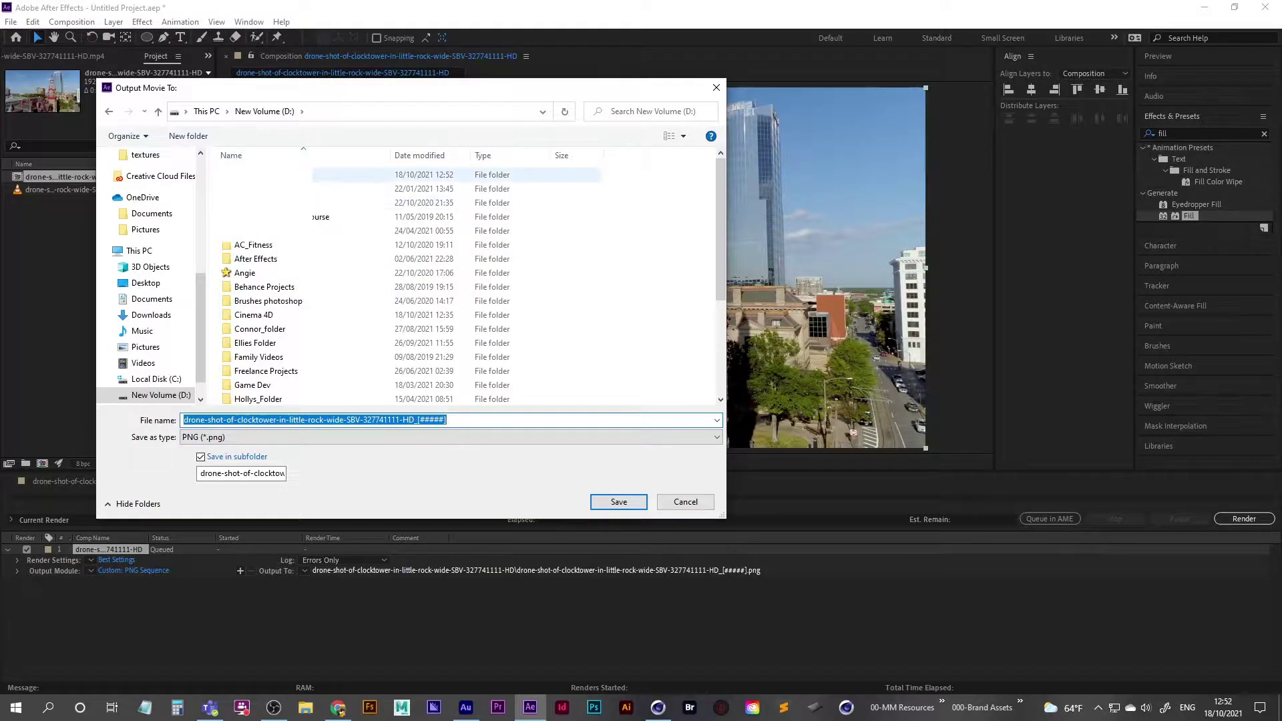
double_click(284, 317)
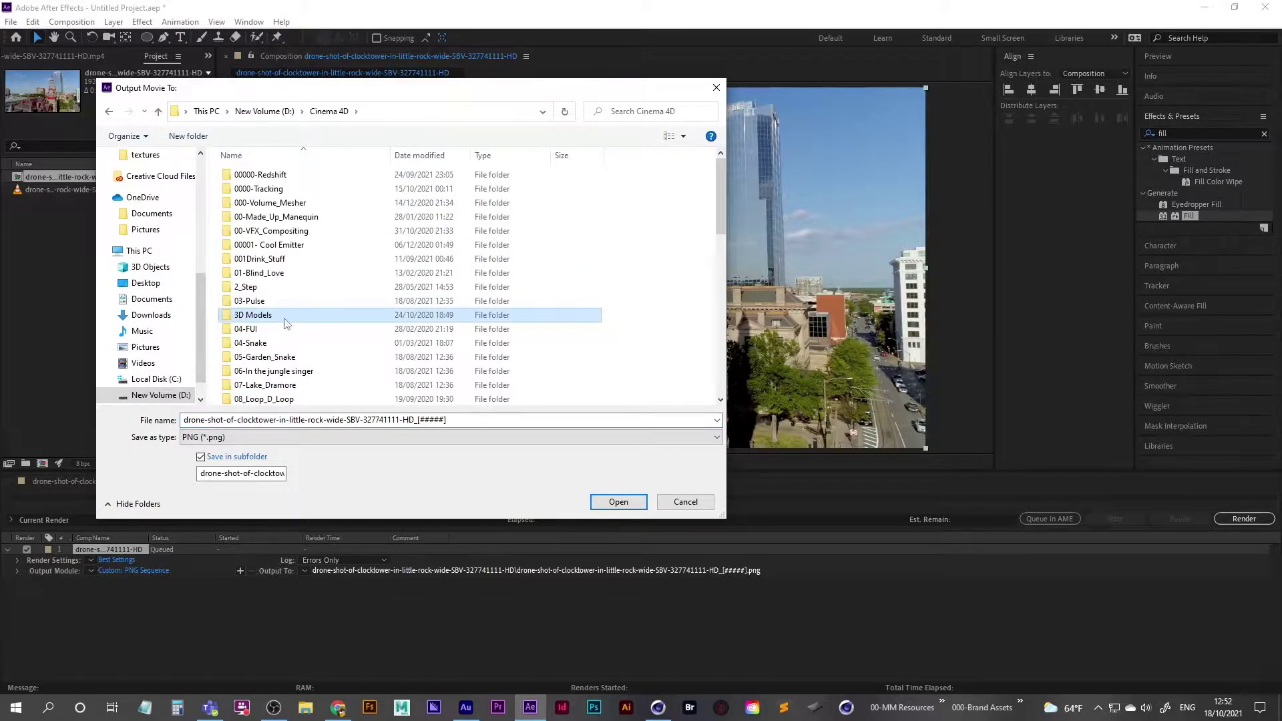
type("tr")
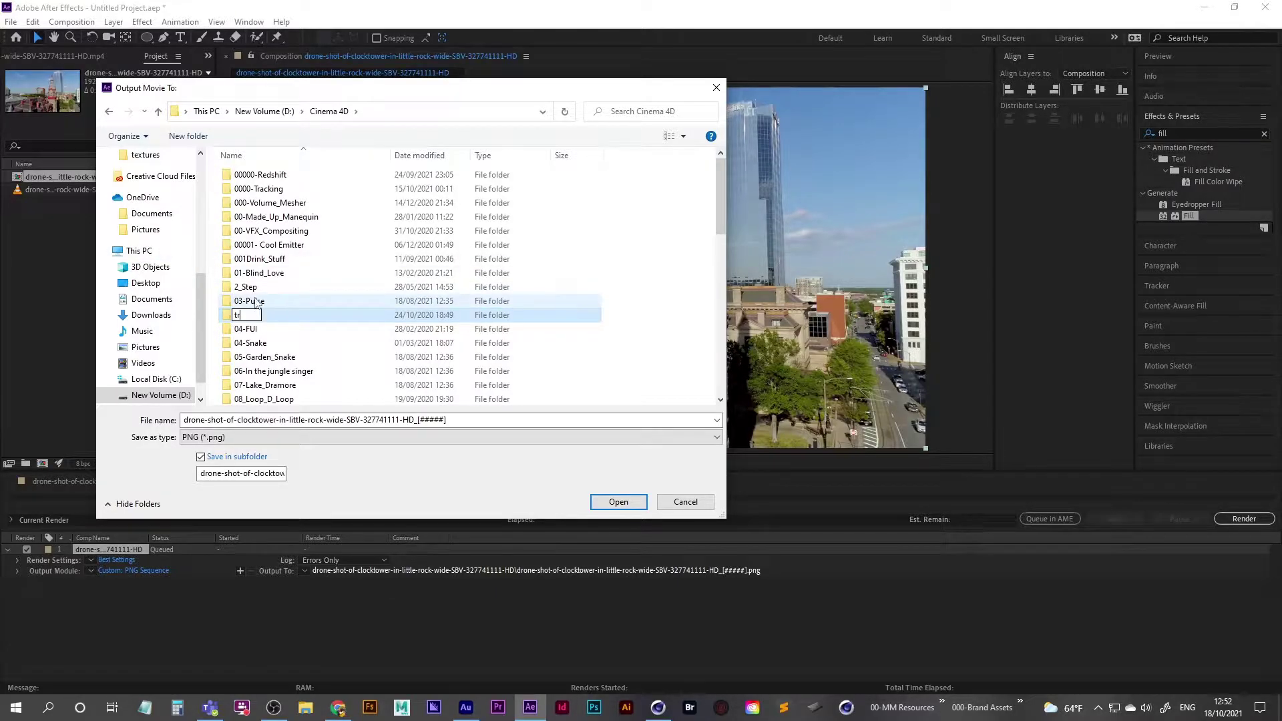
left_click(269, 304)
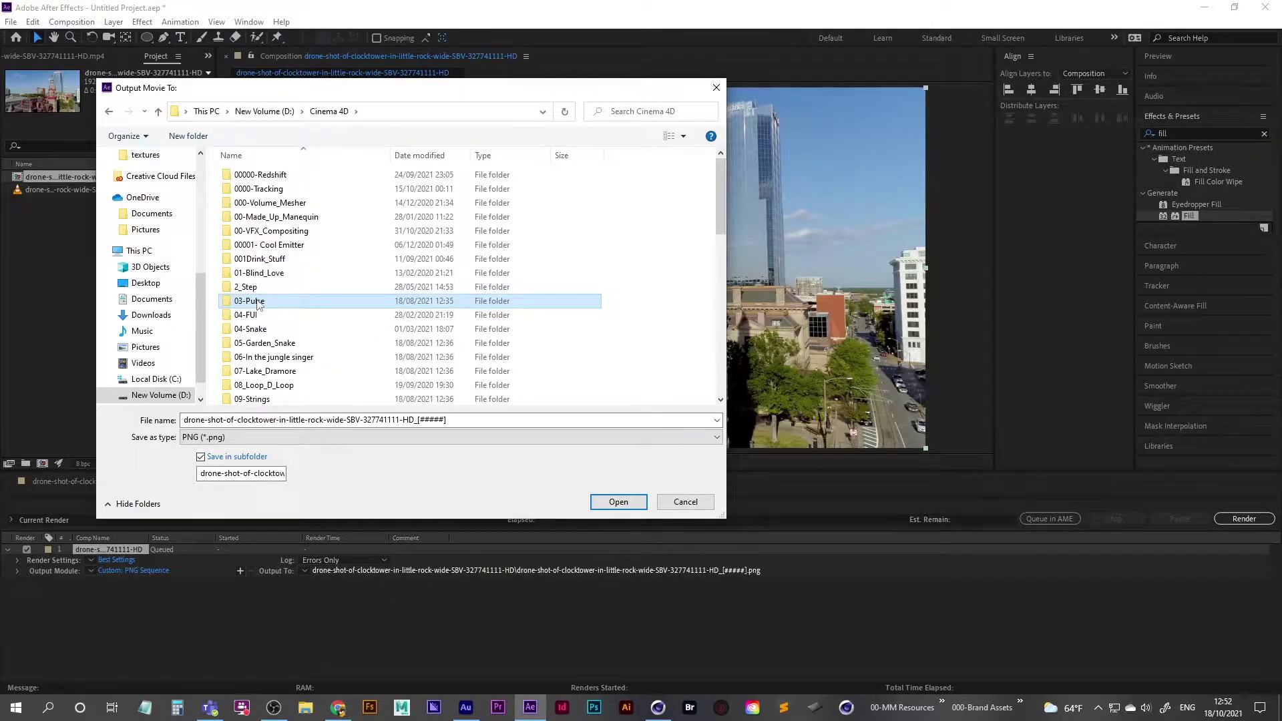
scroll(258, 303, "down", 10)
double_click(254, 360)
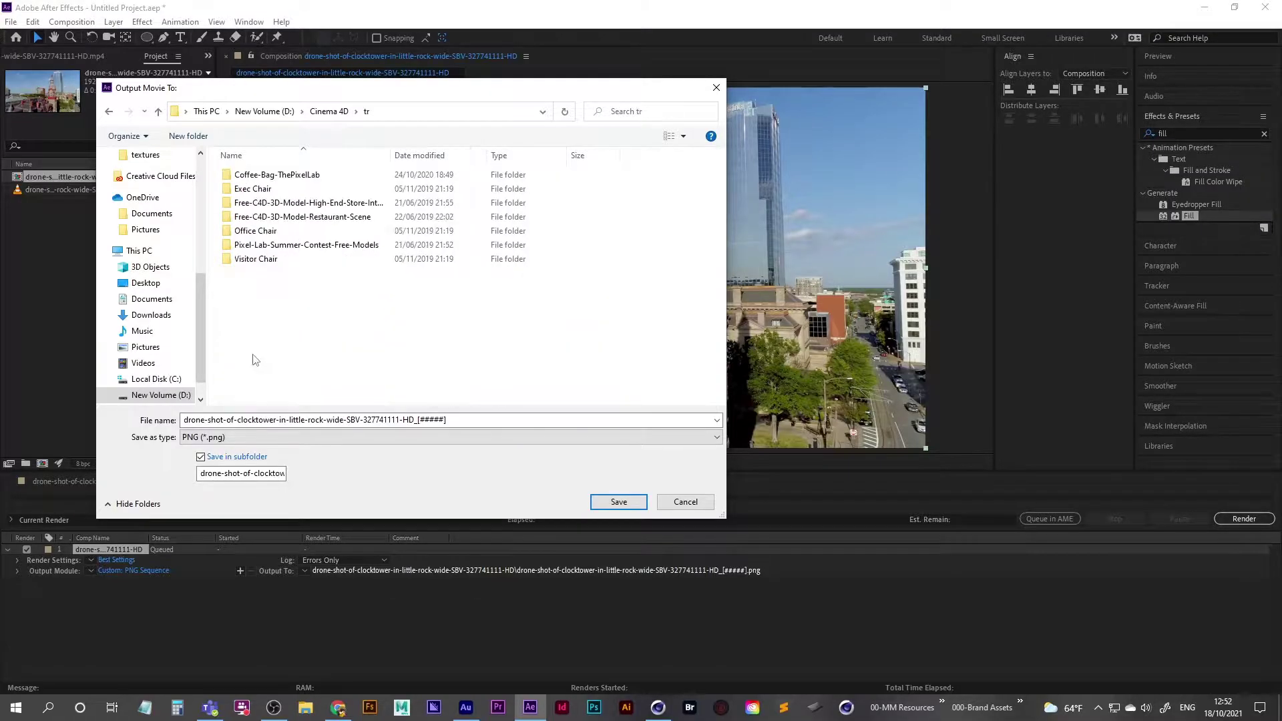
left_click(109, 113)
Rename the tr folder inside the Cinema 4D folder as 3d_models.
left_click(263, 399)
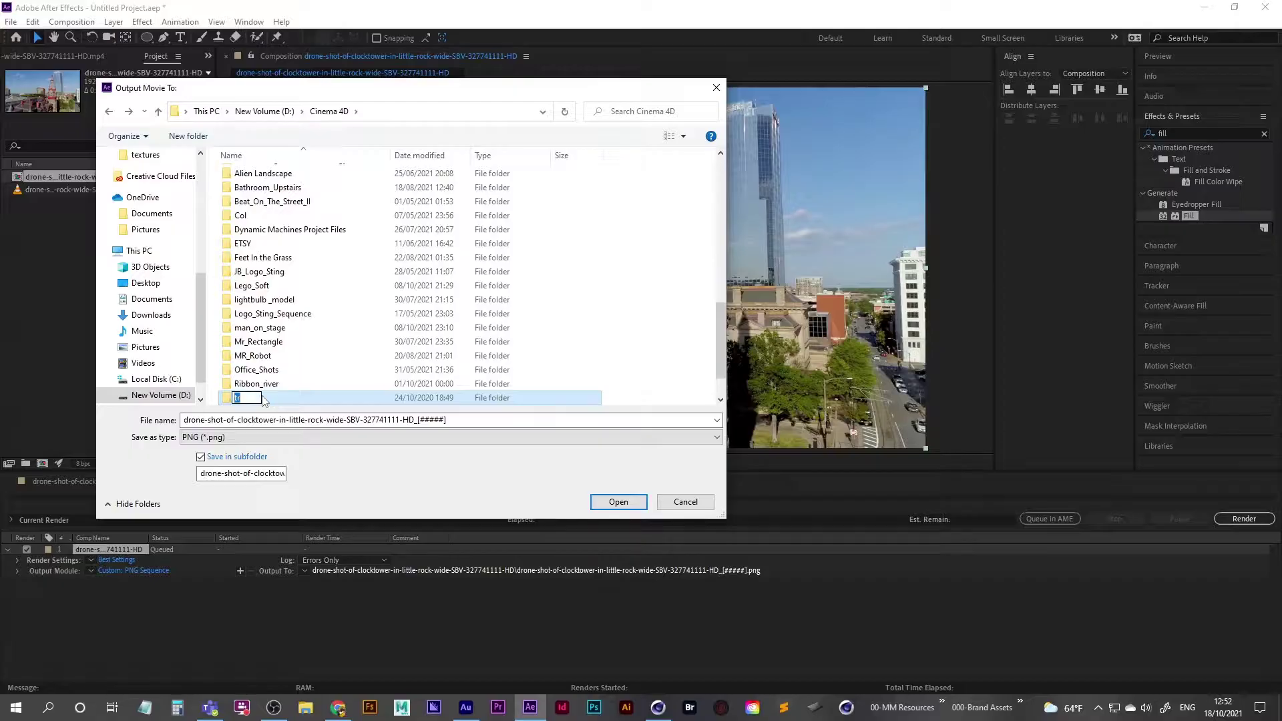
type("3d_mod")
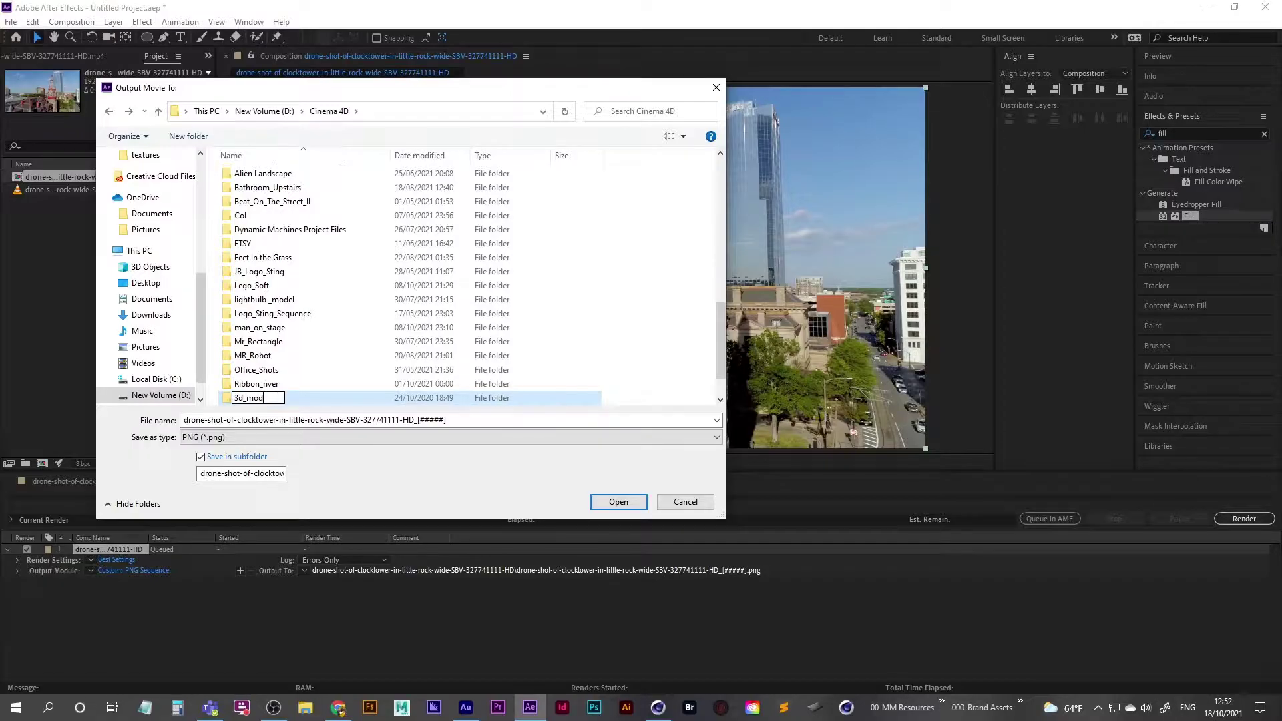
type("els")
key("Return")
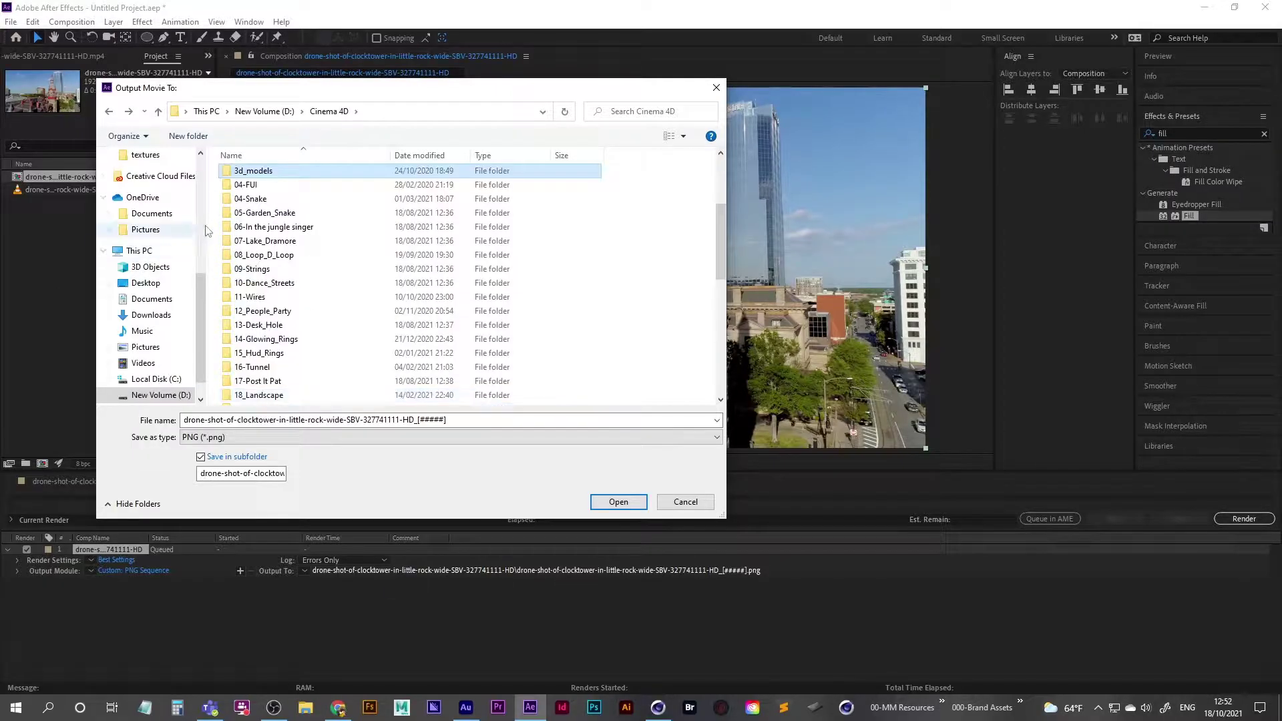
Create a new folder named mov_seq inside the Tracking_in_C4D folder.
left_click(294, 259)
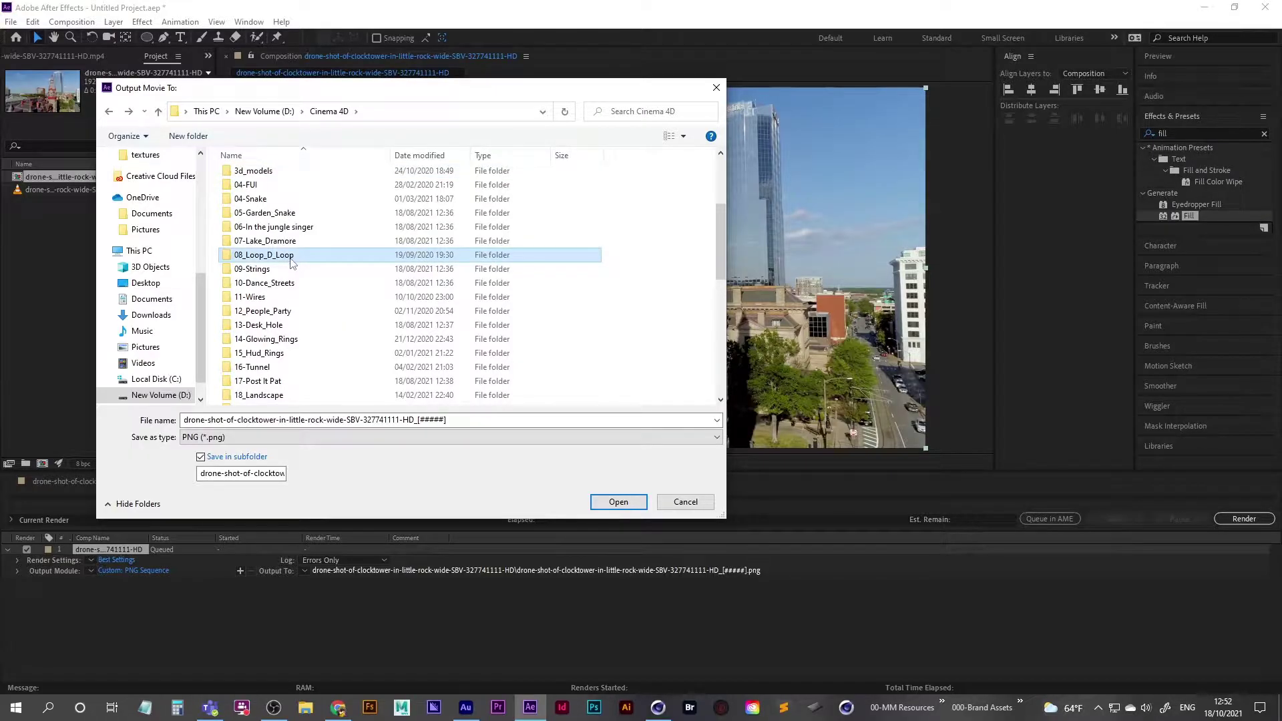
double_click(302, 374)
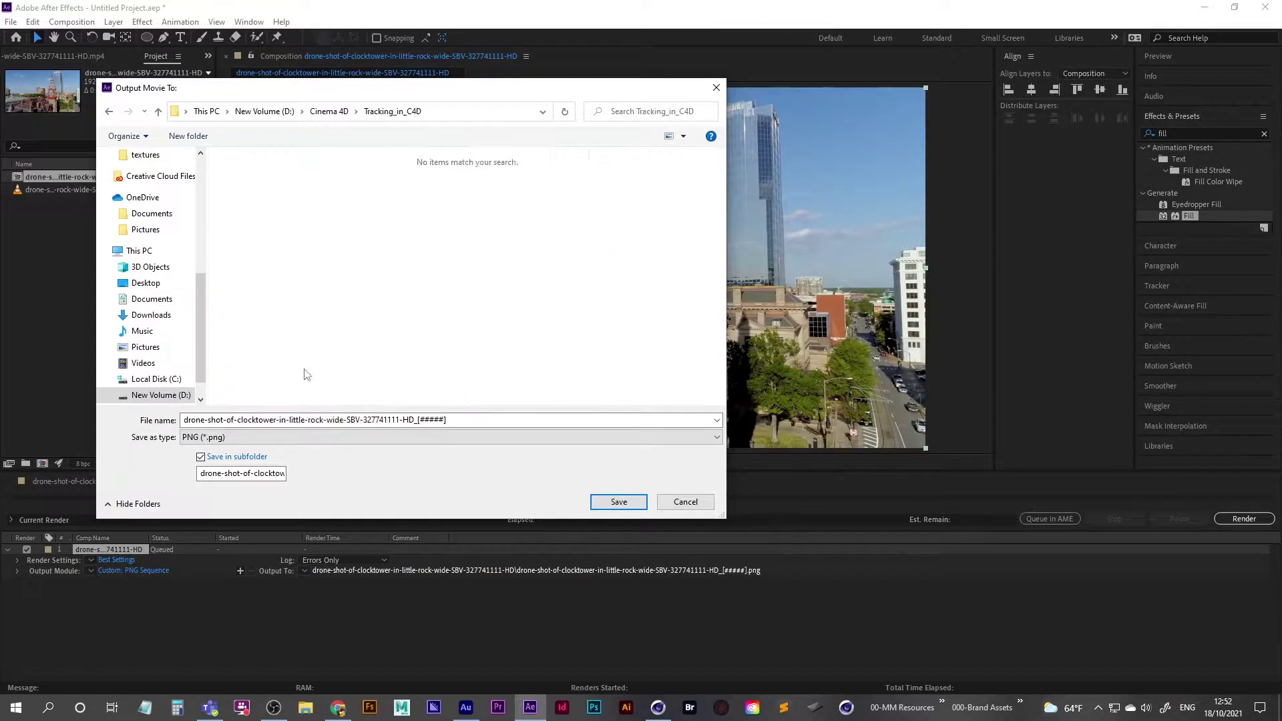
right_click(368, 235)
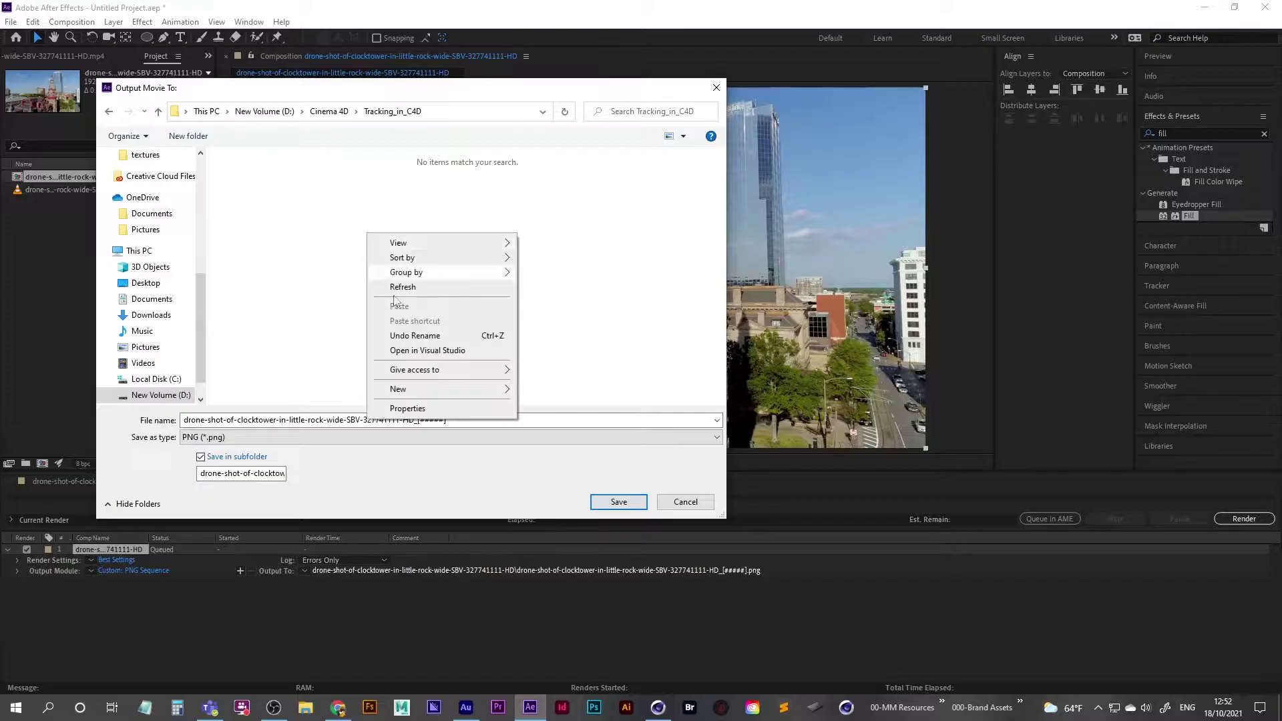
mouse_move(491, 390)
left_click(578, 392)
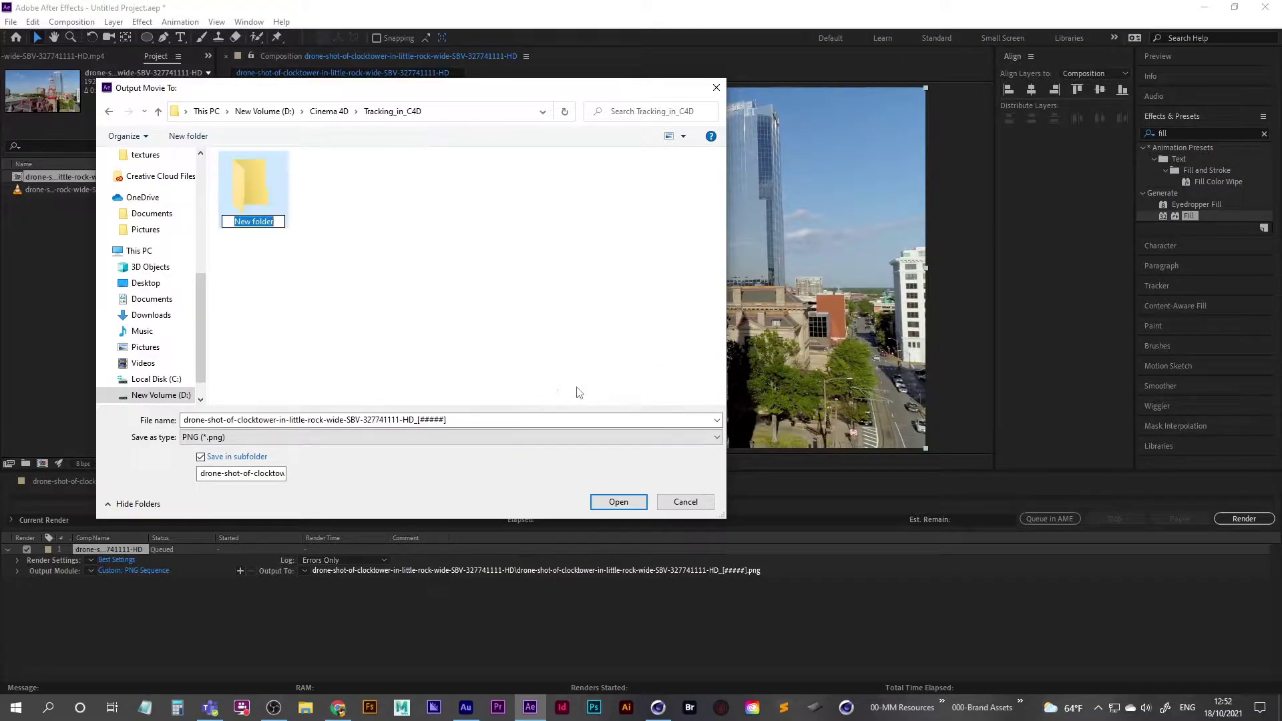
type("mov_seq")
key("Return")
Save the PNG sequence output into the mov_seq folder and render the queued composition.
key("Return")
left_click(618, 501)
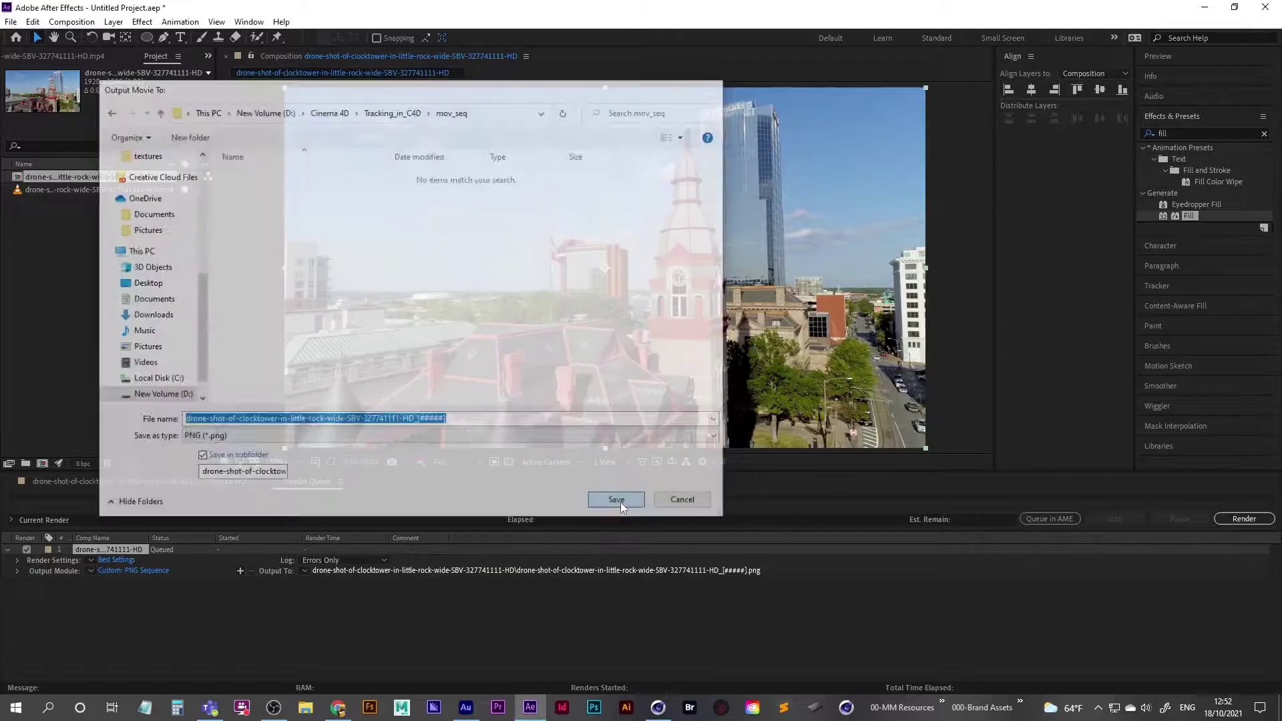
left_click(1243, 519)
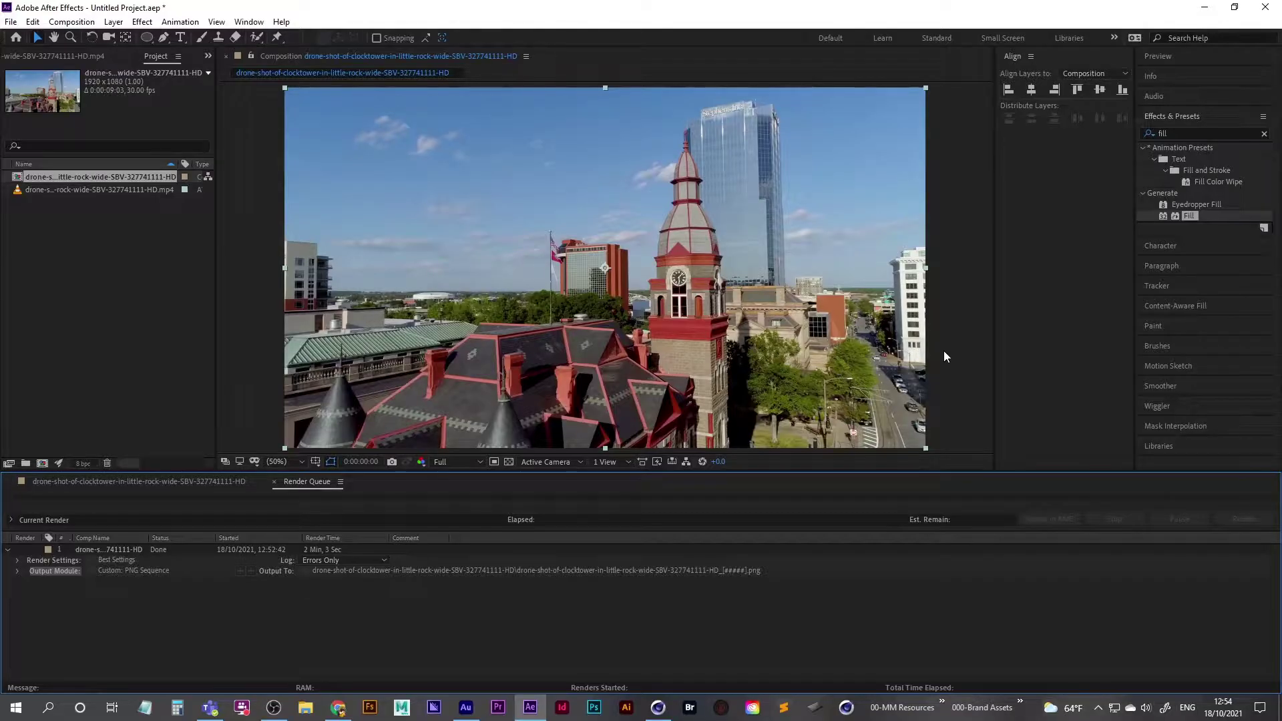
Switch to Cinema 4D and change the interface layout to Motion Tracker.
left_click(658, 707)
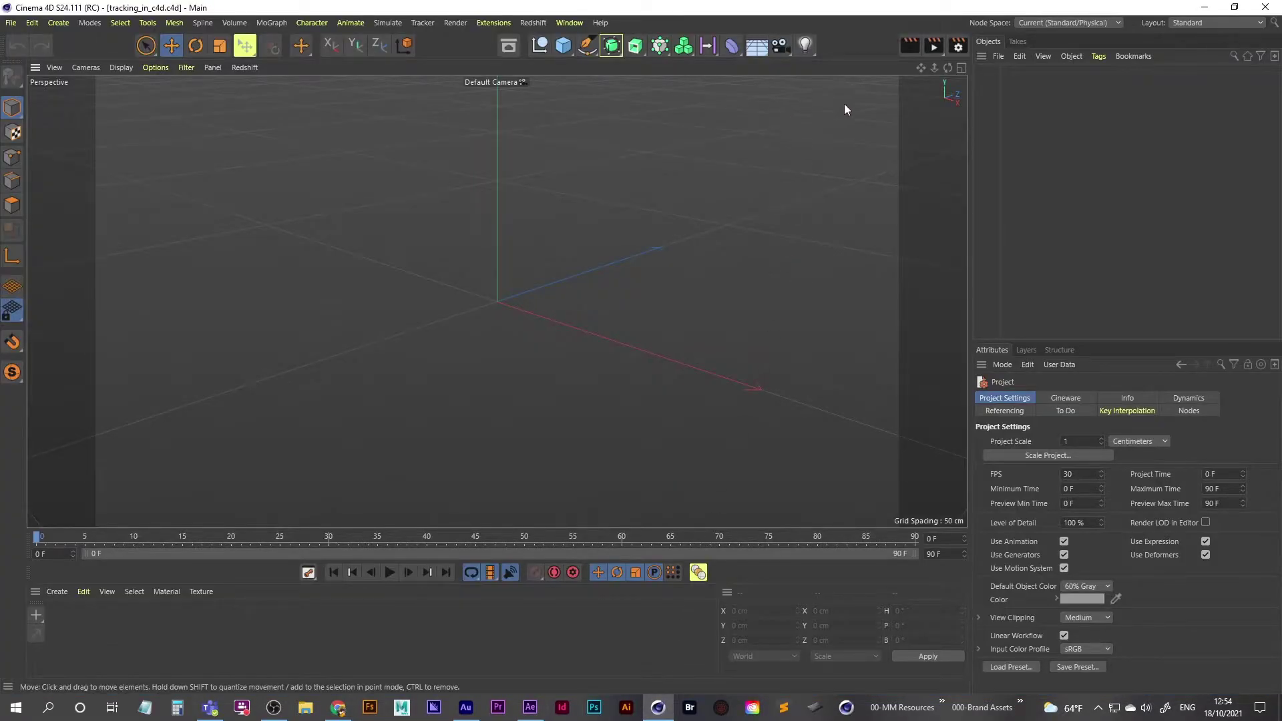
left_click(1204, 22)
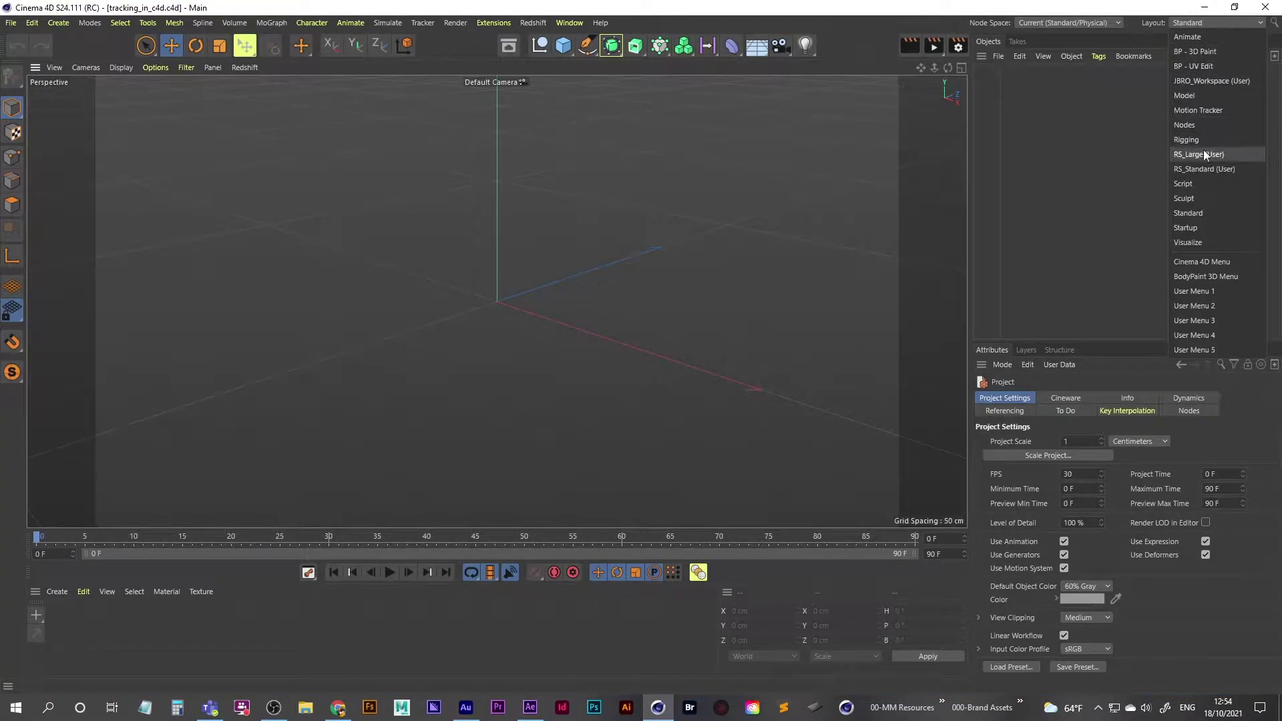
left_click(1211, 110)
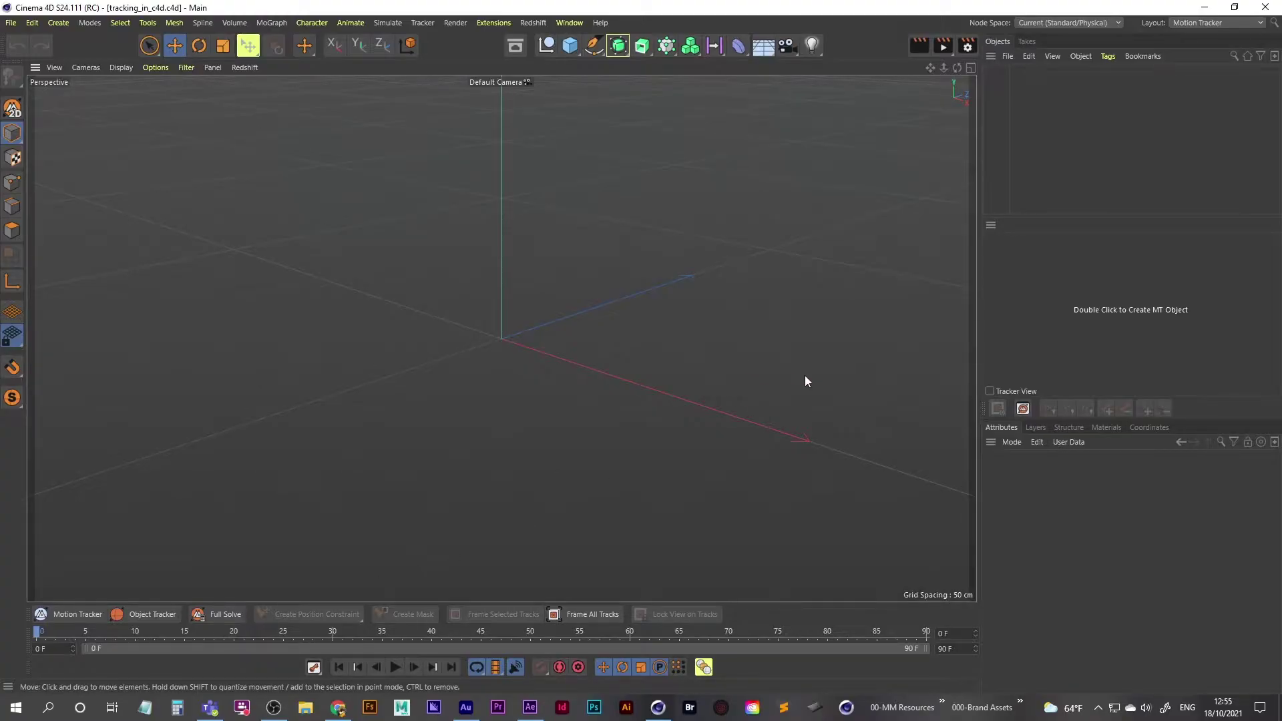
Create a Motion Tracker object and load the first PNG of the drone sequence in Tracking_in_C4D's mov_seq folder as its footage.
double_click(1149, 309)
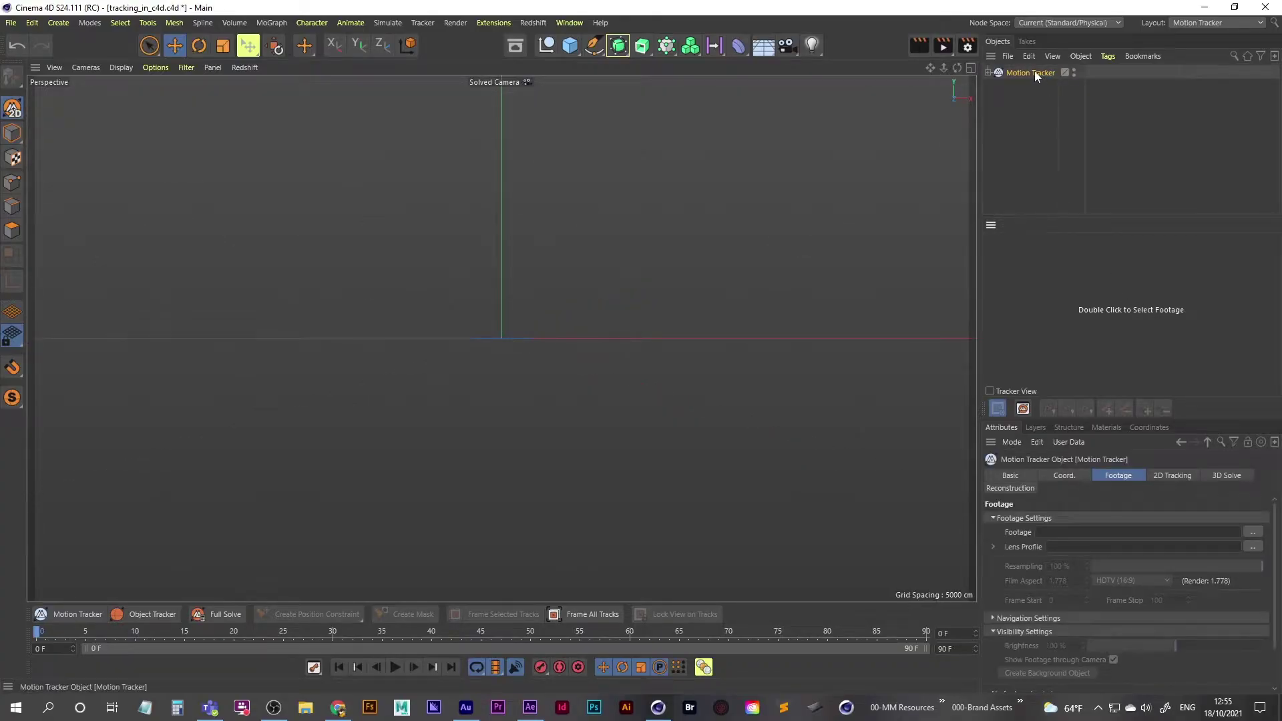
double_click(1132, 309)
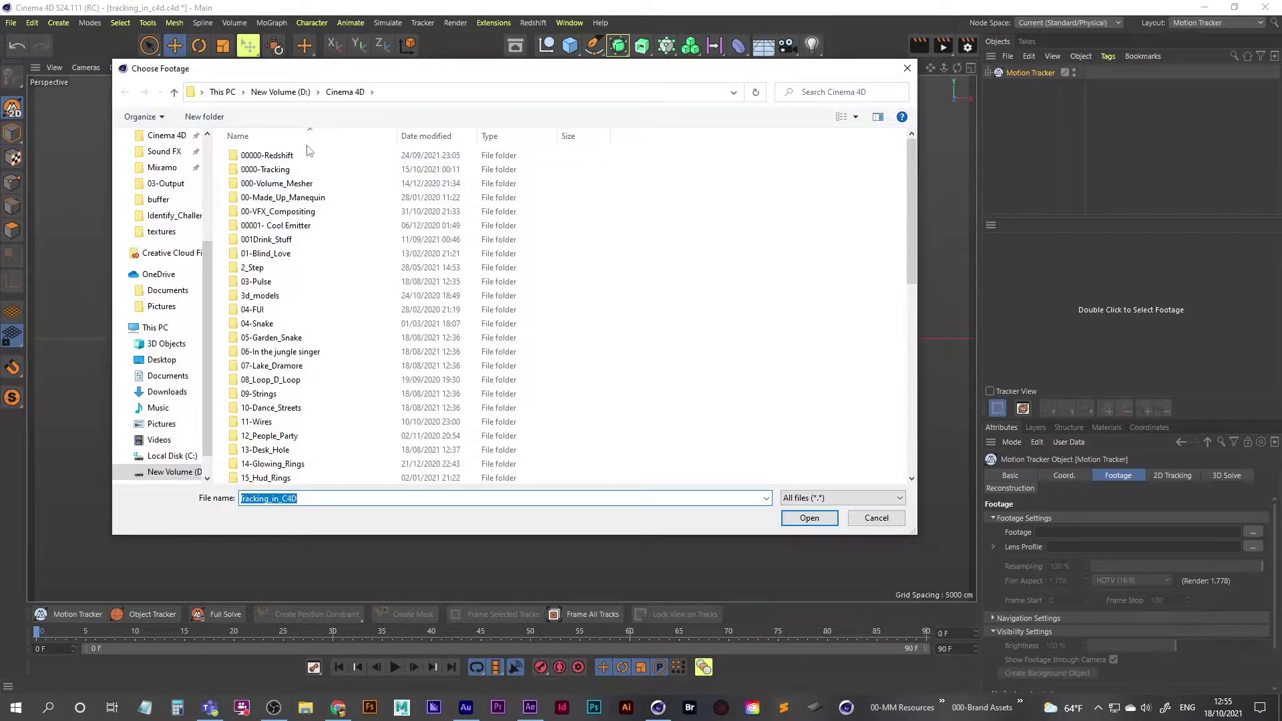
left_click(289, 244)
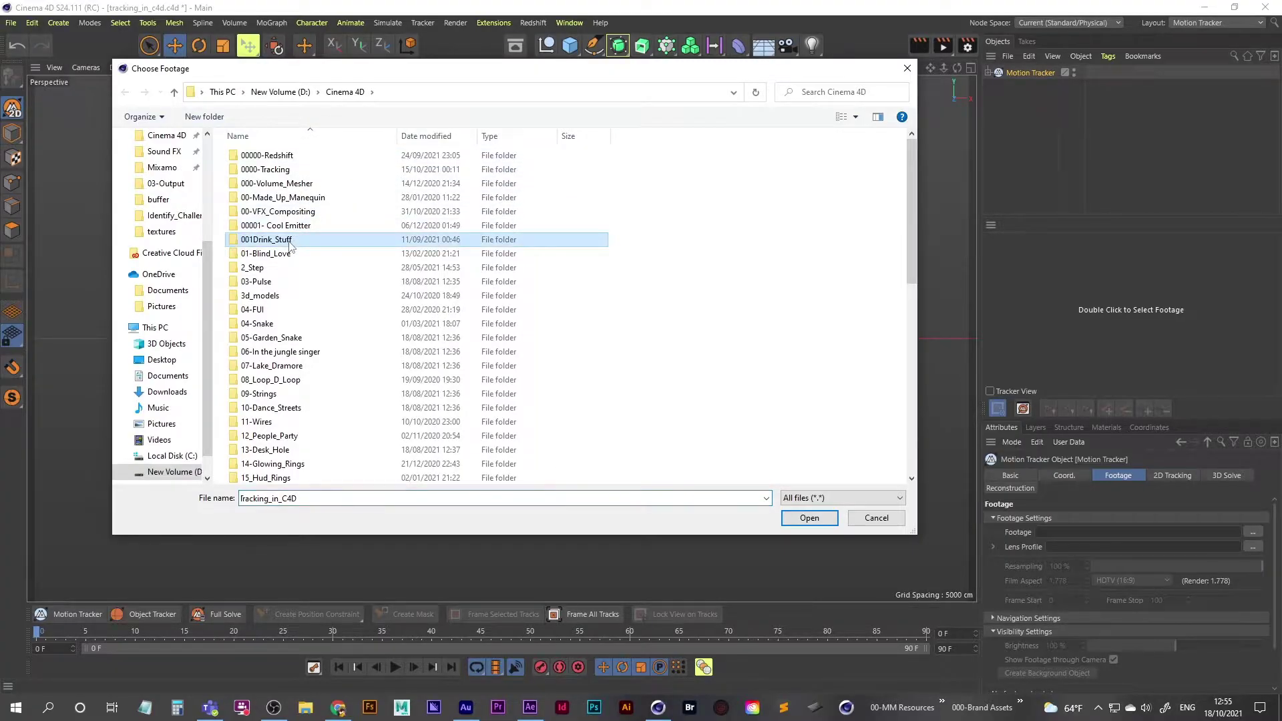
key("t")
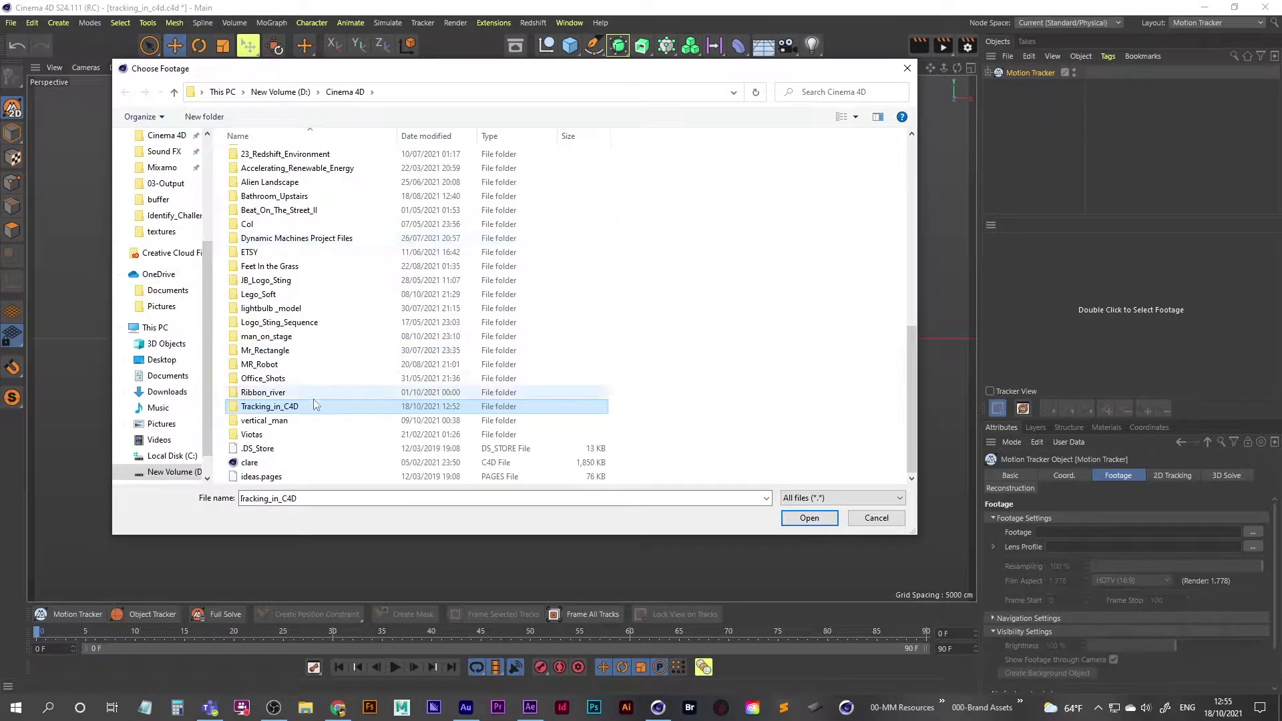
double_click(286, 409)
double_click(265, 188)
double_click(276, 164)
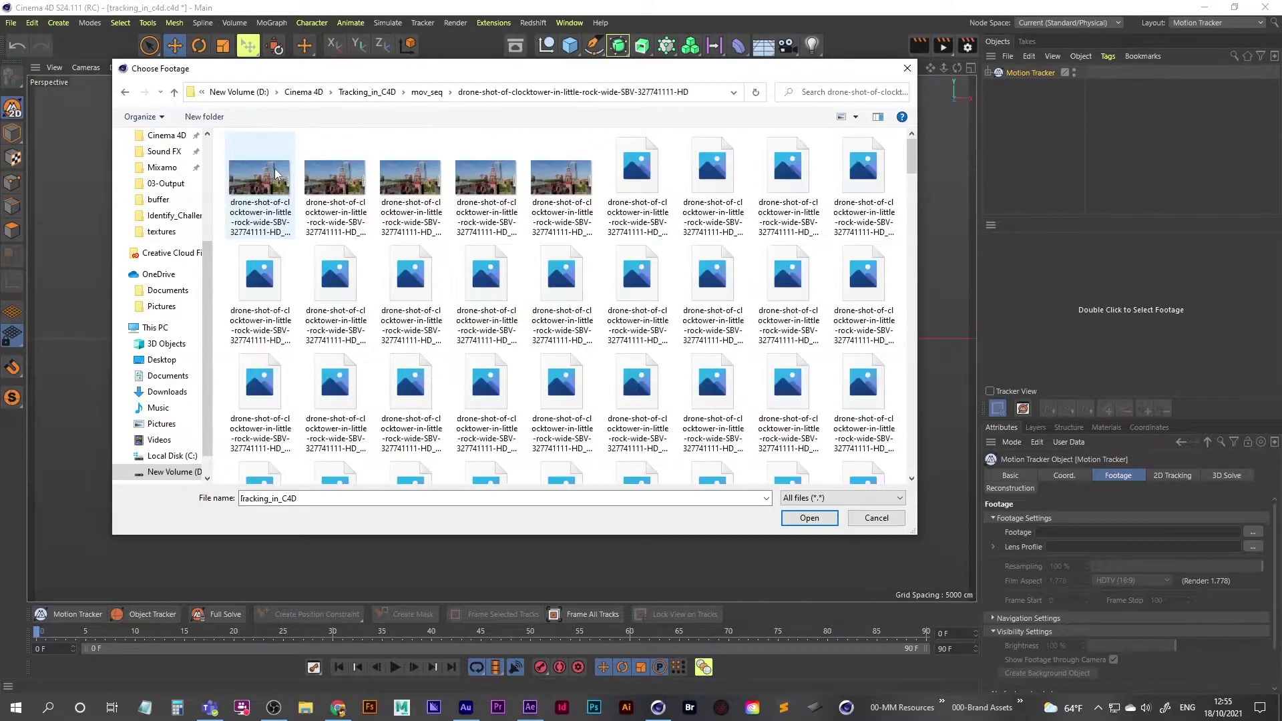
mouse_move(911, 155)
left_mouse_down()
mouse_move(918, 465)
mouse_move(912, 150)
left_mouse_up()
left_click(260, 193)
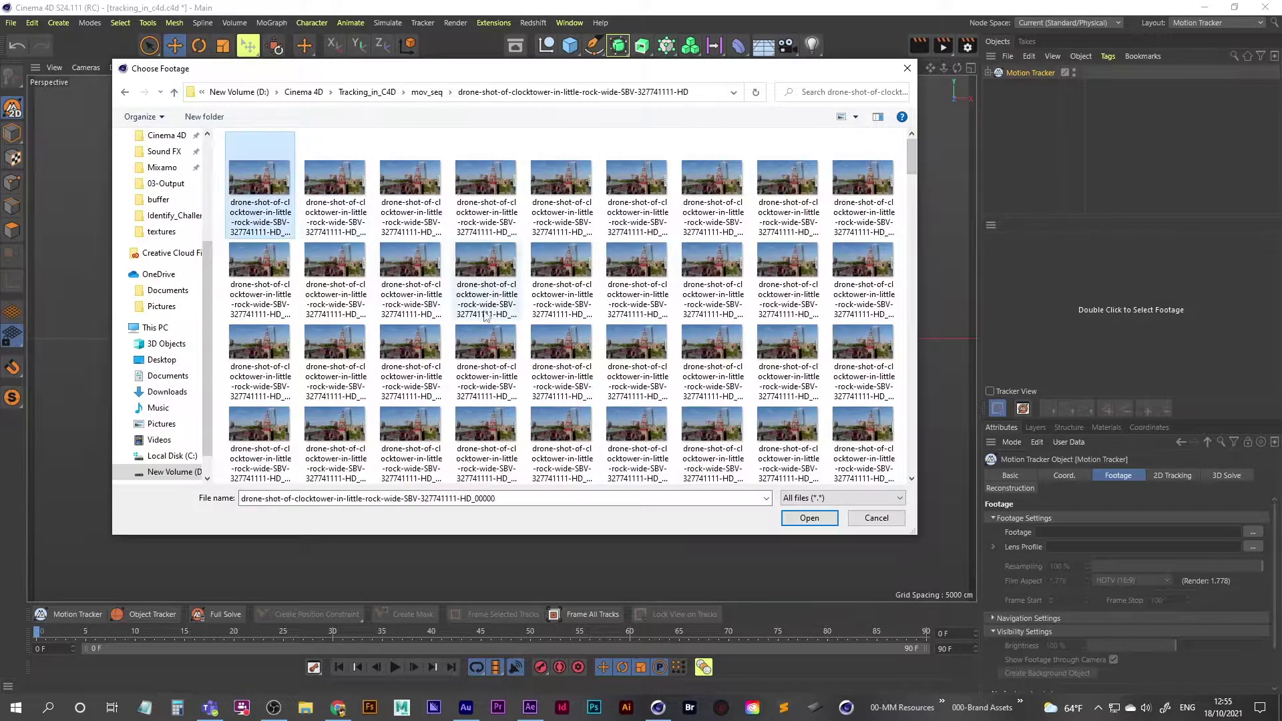
left_click(822, 520)
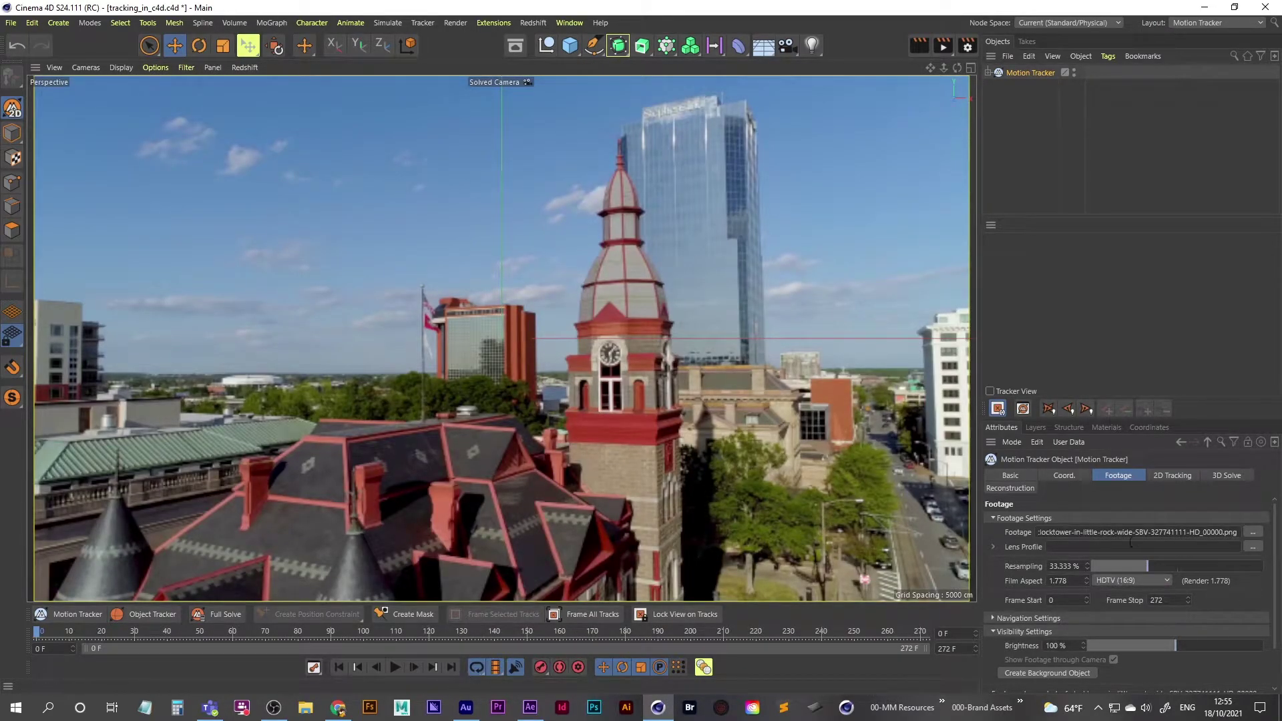
Raise the footage resampling to about 76%.
left_click_drag(1146, 570, 1224, 570)
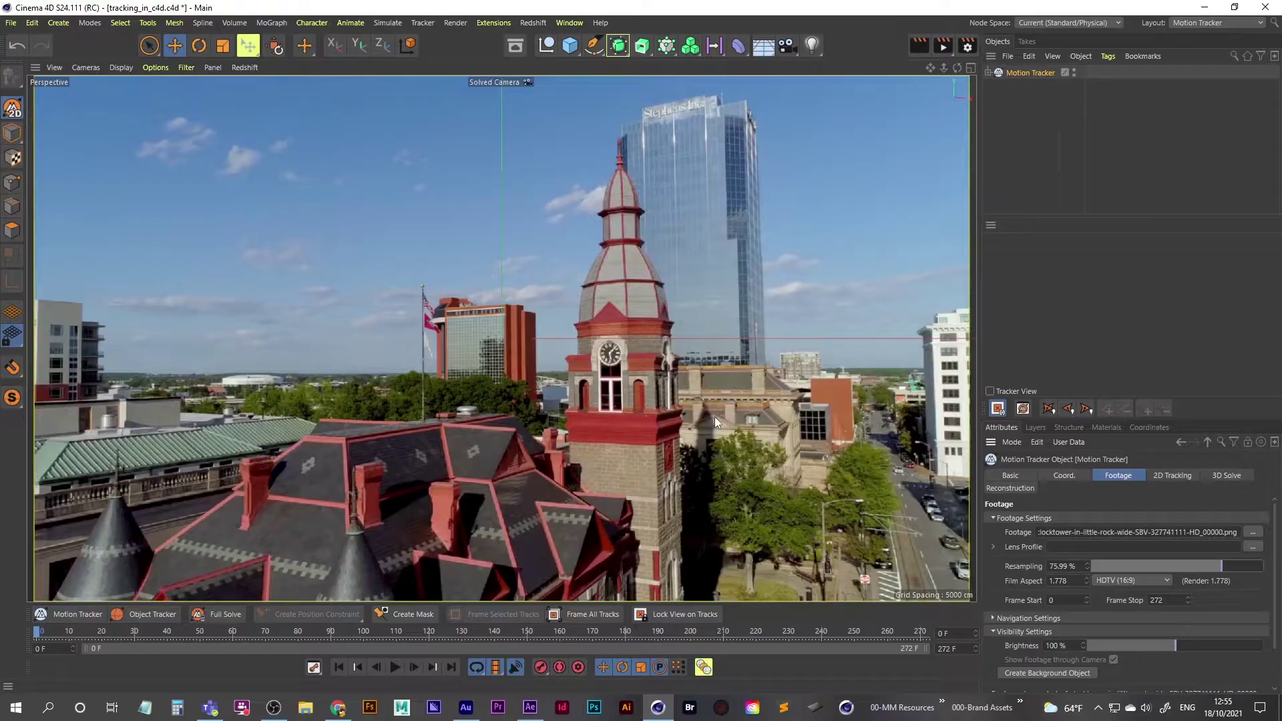
left_click_drag(1227, 570, 1247, 570)
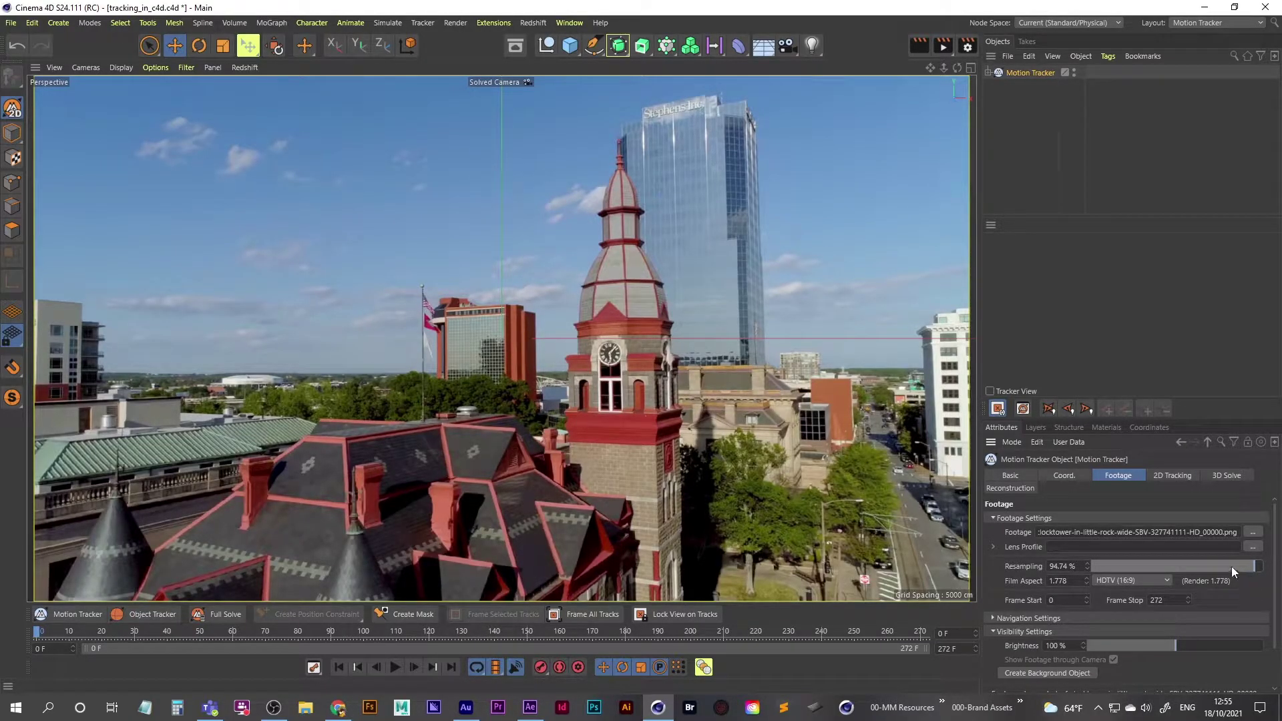
key("ctrl+z")
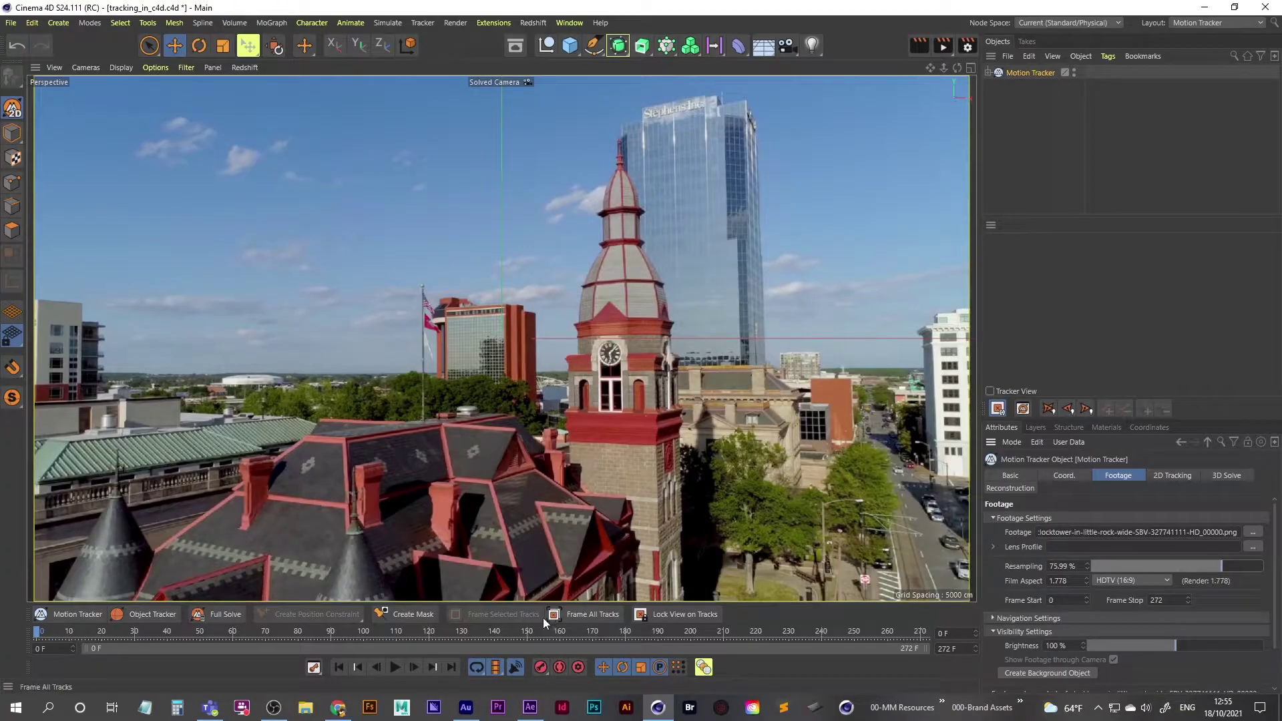
Play the footage until all its frames are cached, enlarging the attributes area to check memory use, and return to frame 0.
left_click(394, 666)
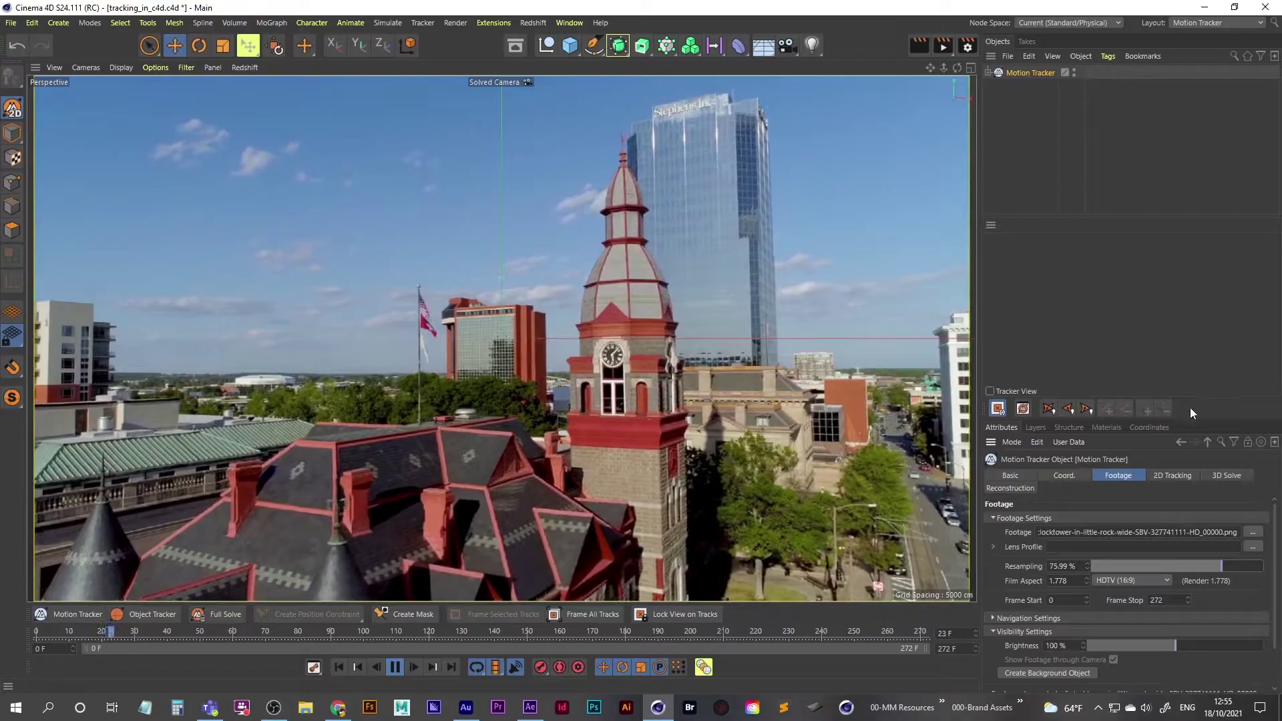
left_click_drag(1198, 398, 1198, 303)
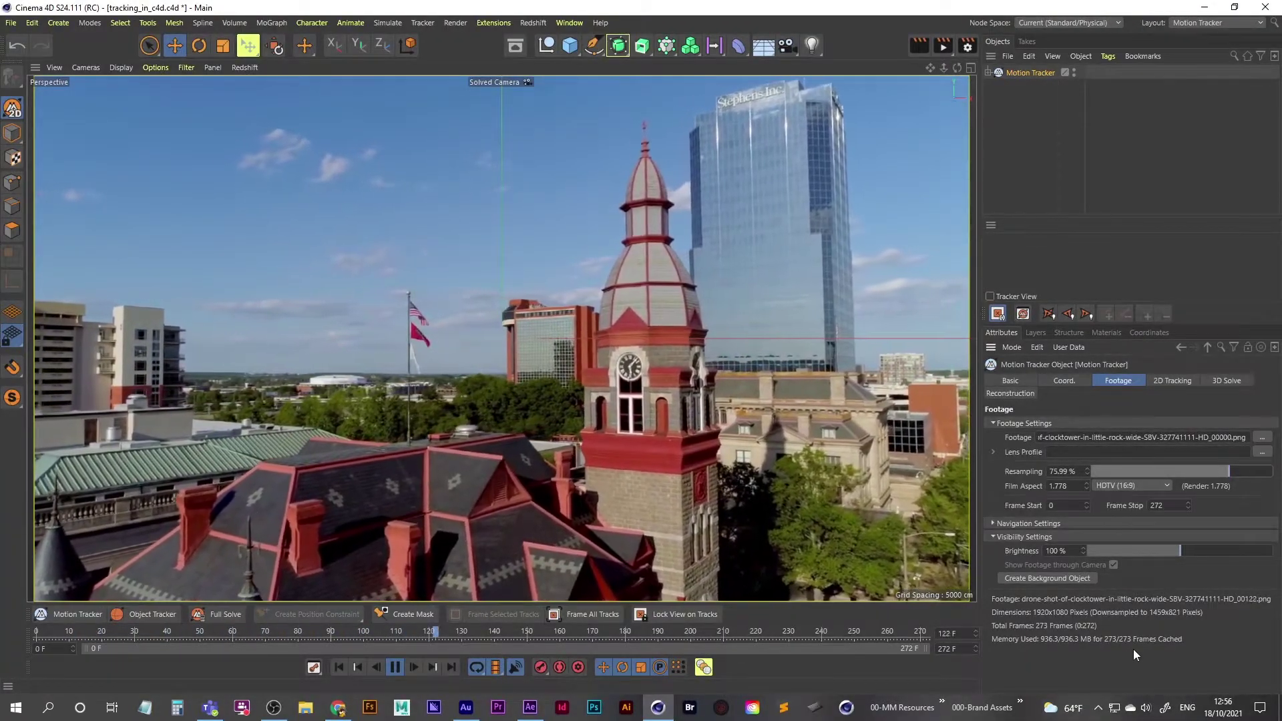
left_click(394, 667)
left_click(338, 669)
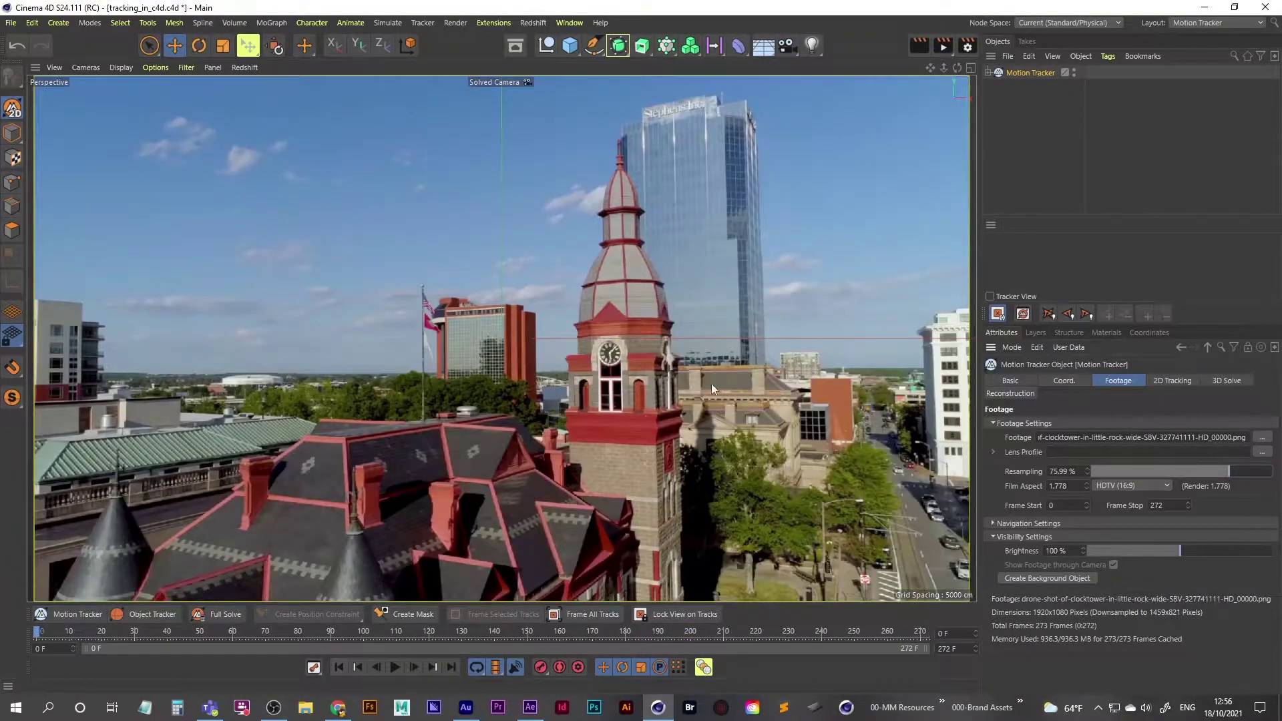
Set the Motion Tracker's automatic 2D tracking to 500 tracks and auto-track the footage forward.
left_click(988, 72)
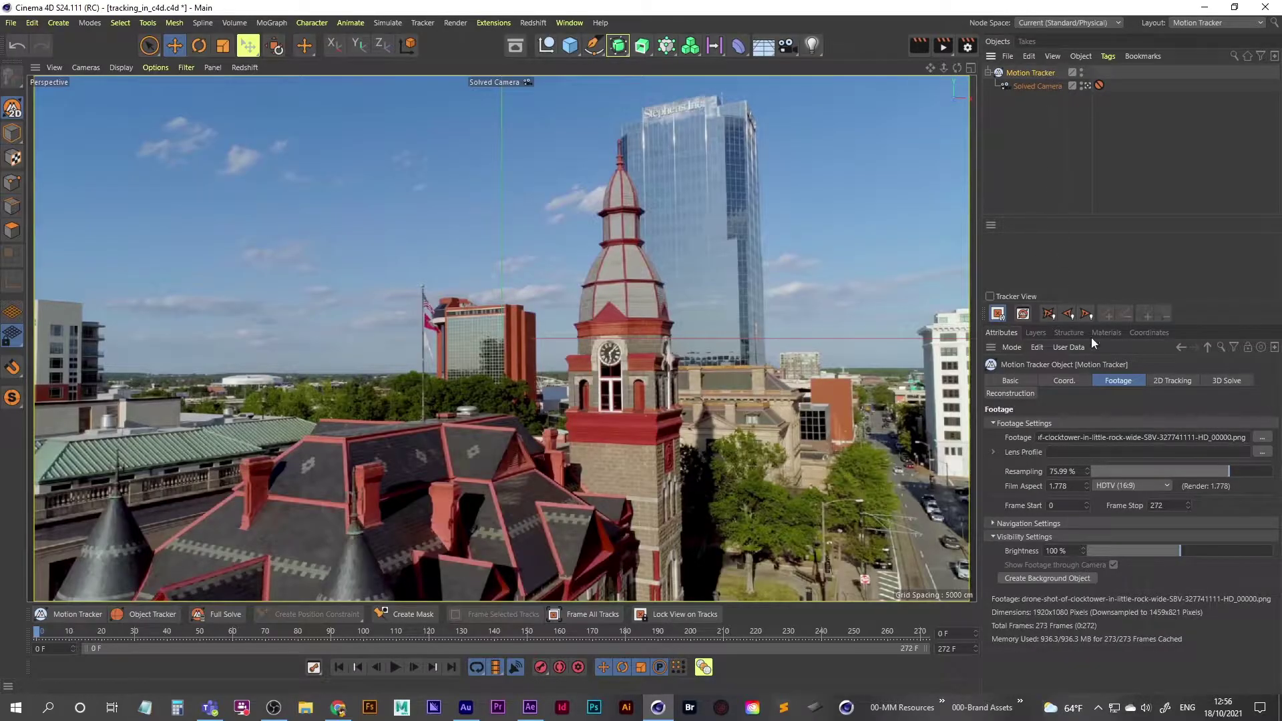
left_click(1170, 379)
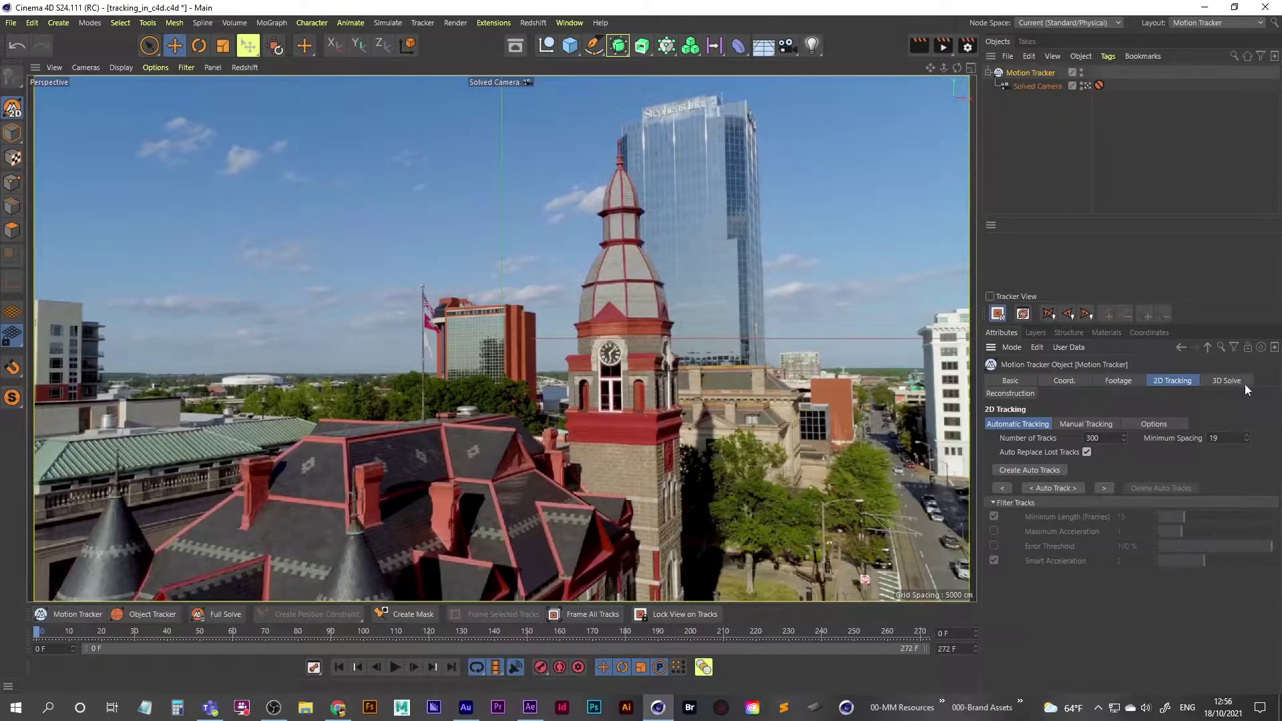
left_click(996, 312)
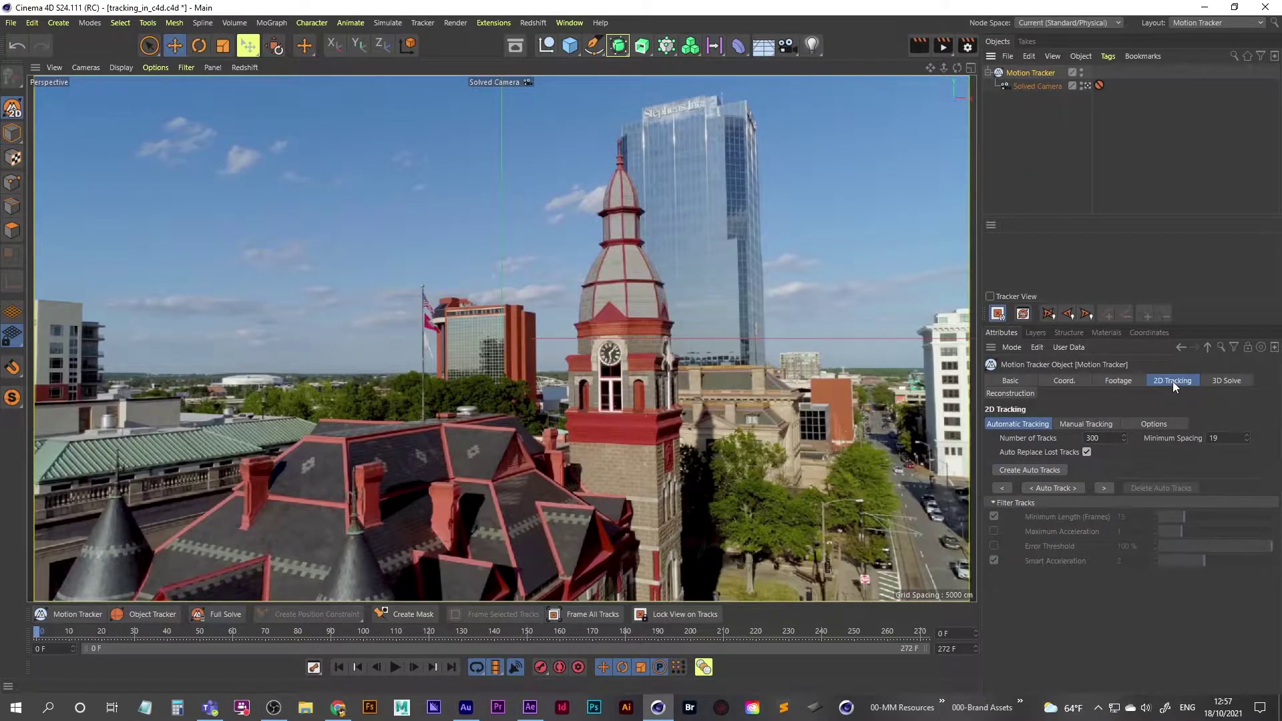
left_click(1105, 439)
type("500")
left_click(1104, 488)
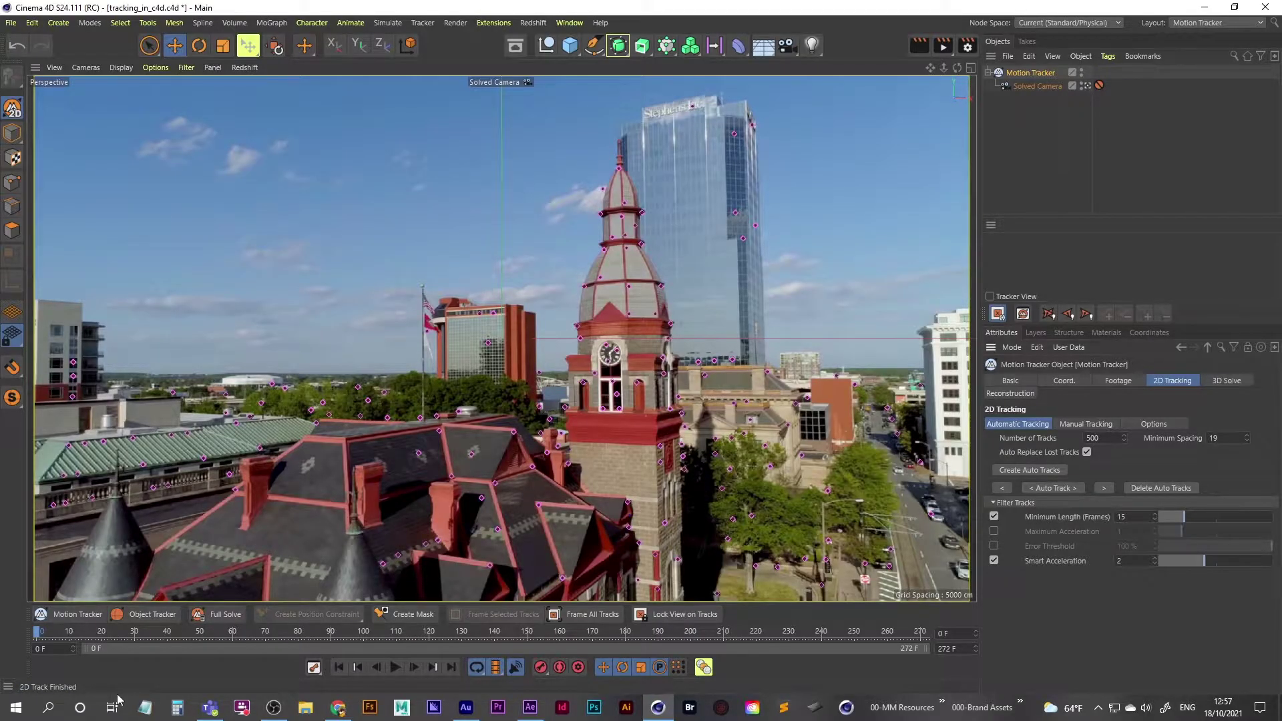
Review the automatic tracks across the whole timeline, return to the start, and show the manual tracking settings.
left_click_drag(41, 634, 936, 637)
left_click_drag(640, 632, 18, 631)
left_click(1099, 427)
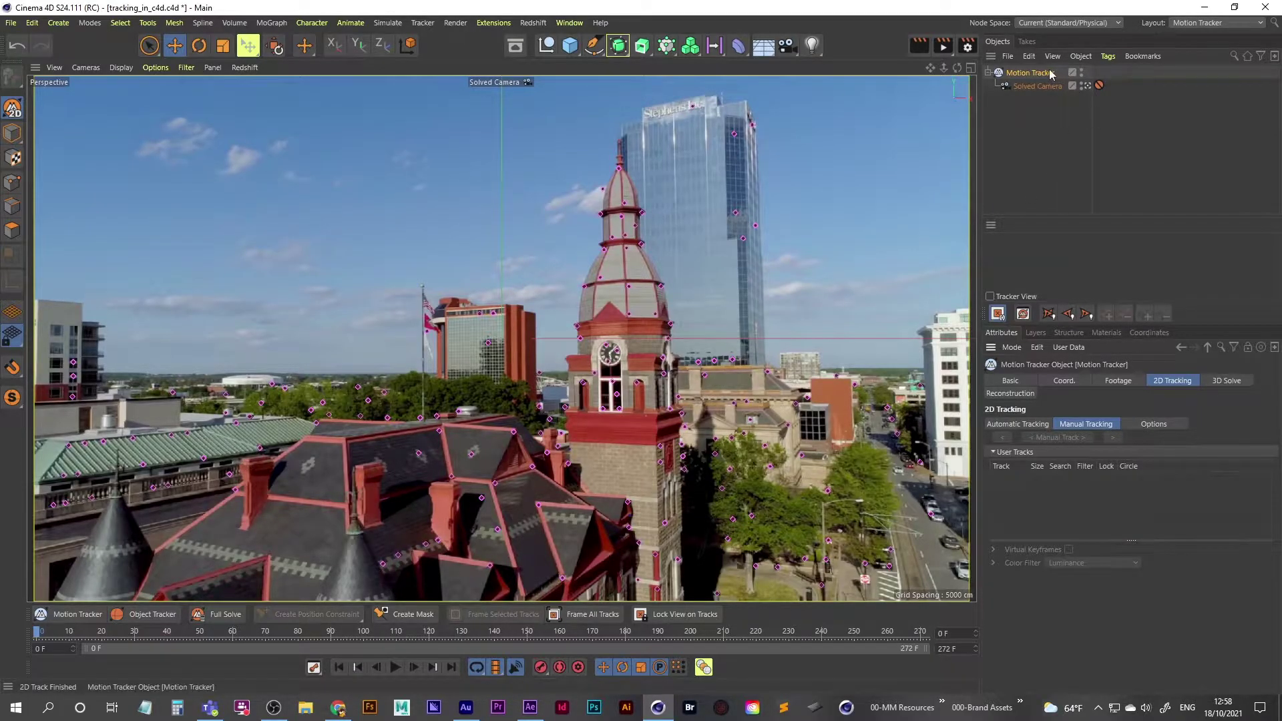
left_click(150, 47)
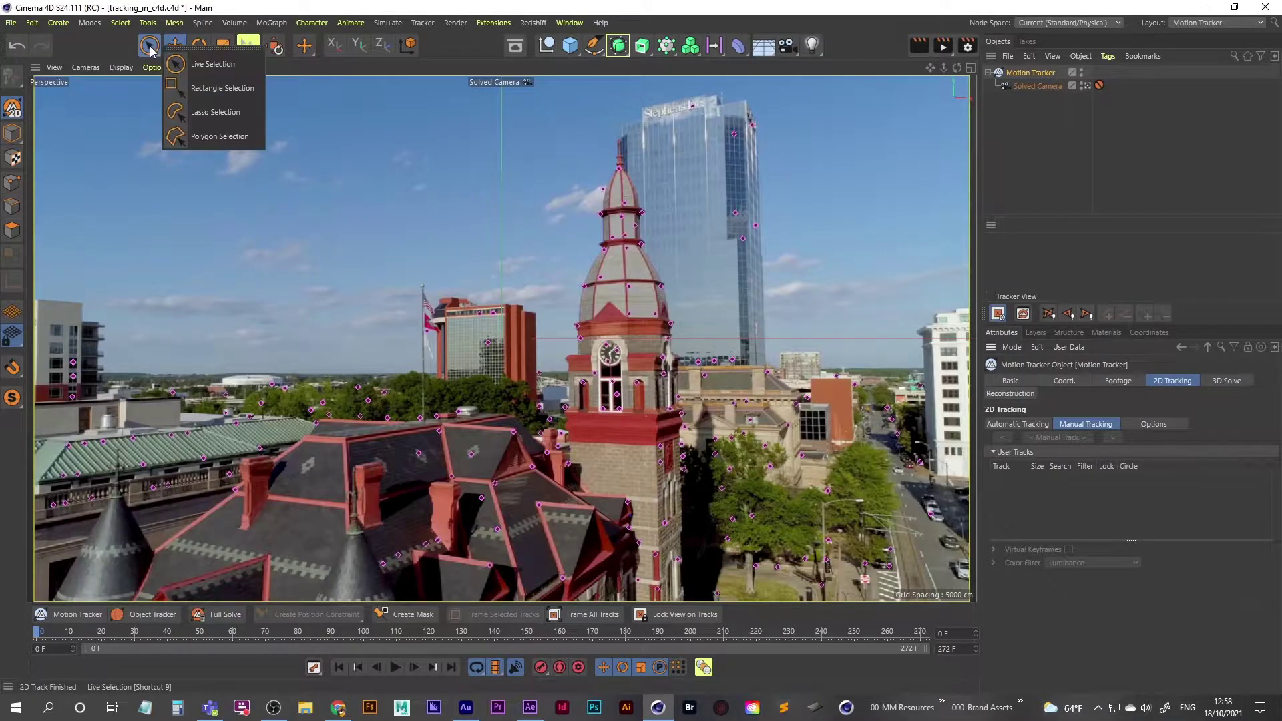
left_click(228, 113)
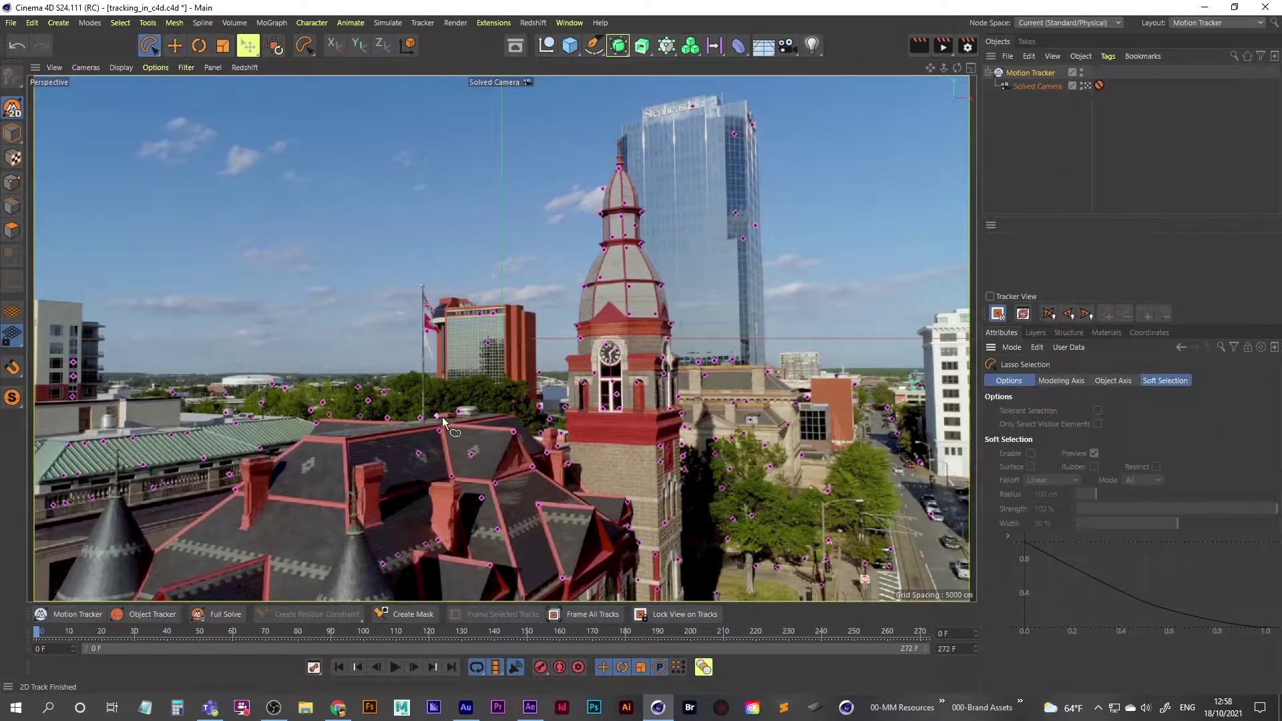
left_click(446, 432)
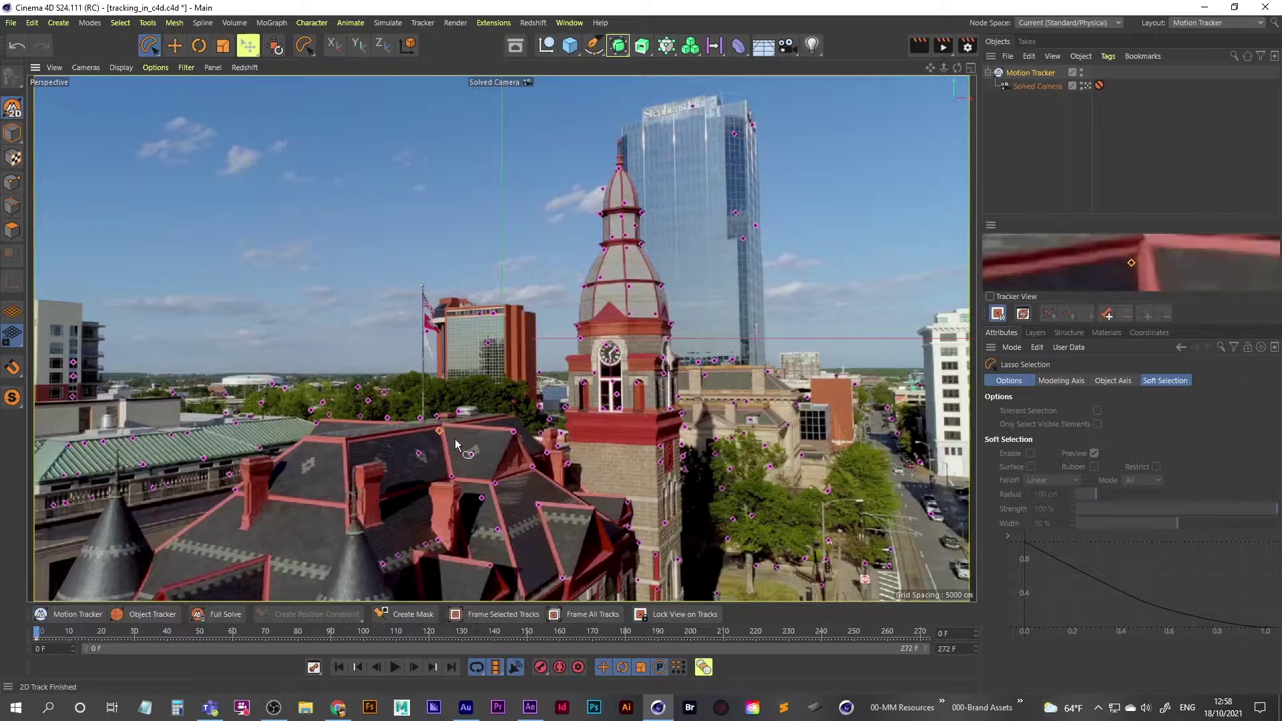
left_click(446, 439)
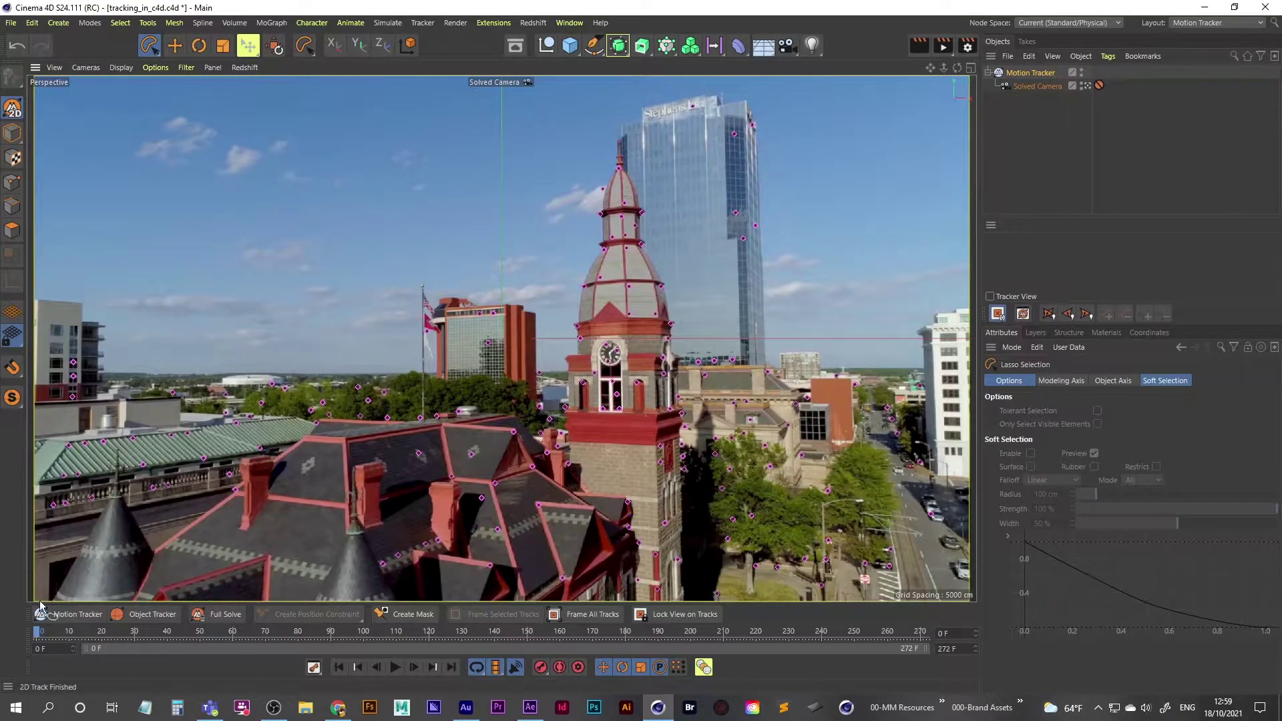
mouse_move(42, 631)
left_mouse_down()
mouse_move(553, 614)
mouse_move(45, 615)
mouse_move(27, 635)
left_mouse_up()
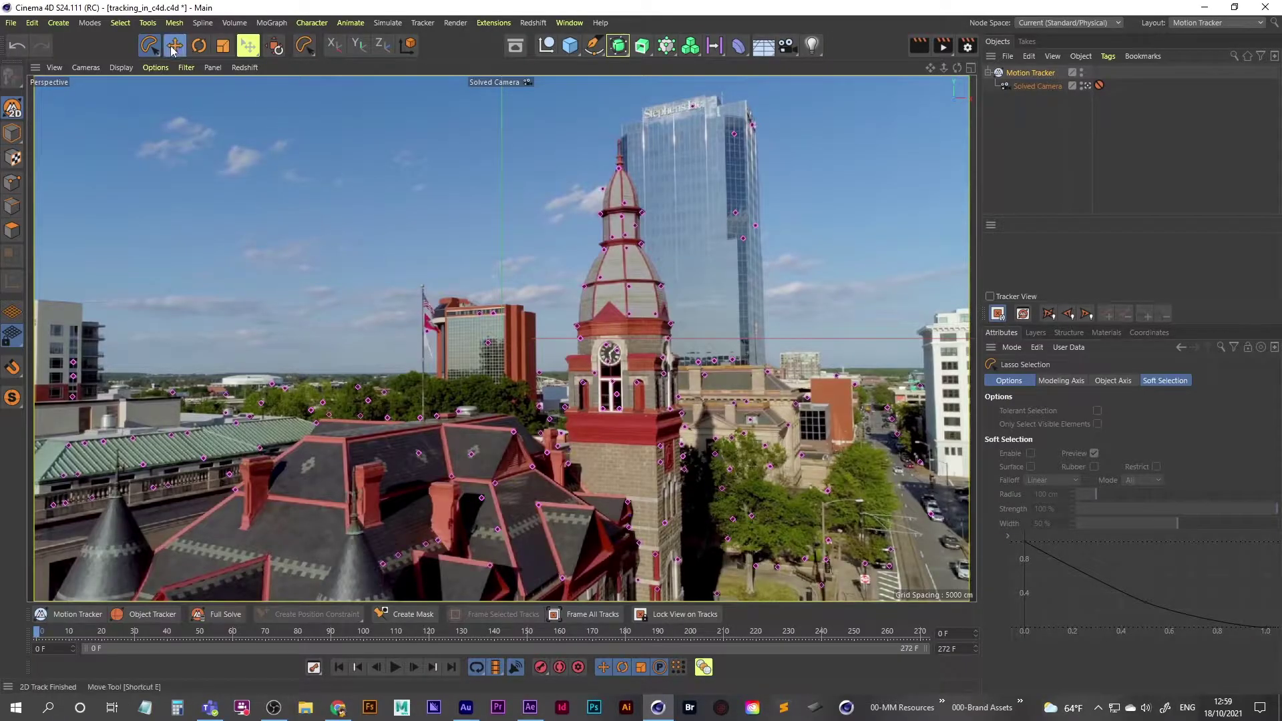
left_click(174, 45)
left_click(1035, 73)
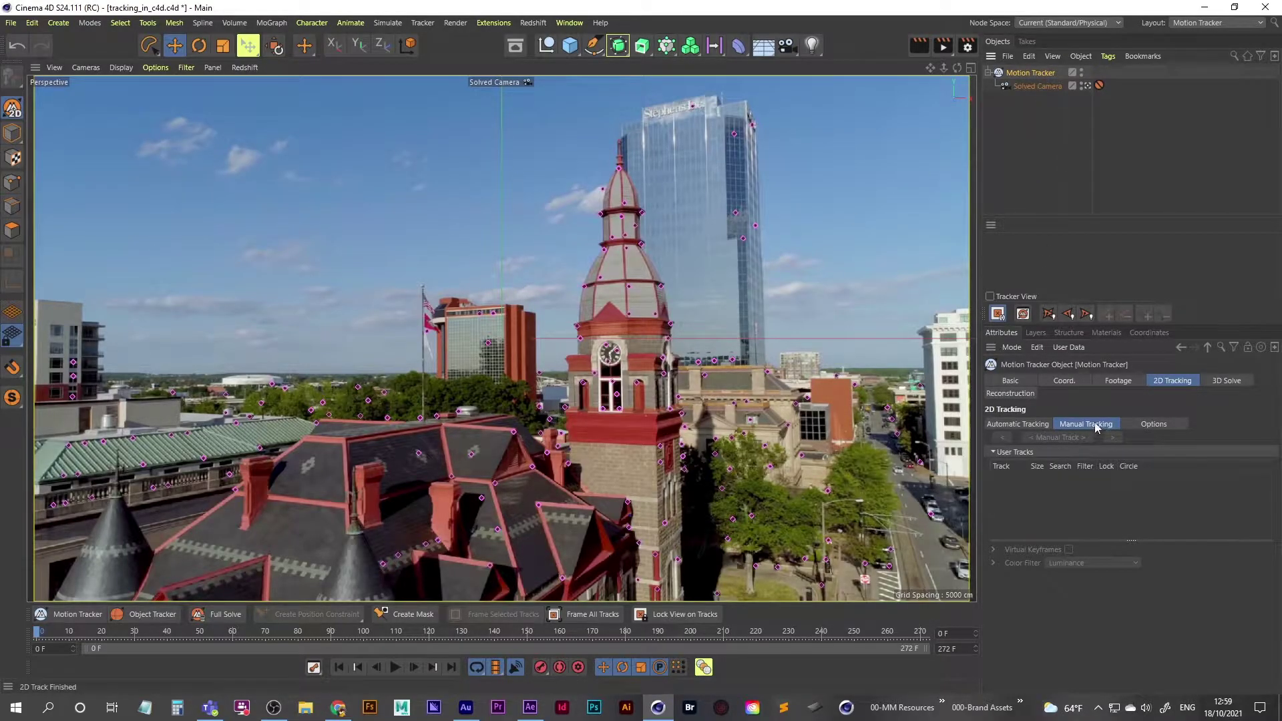
Create a user track at the roof ridge junction below the flagpole and centre it on the corner with Tracker View enabled.
right_click(440, 426)
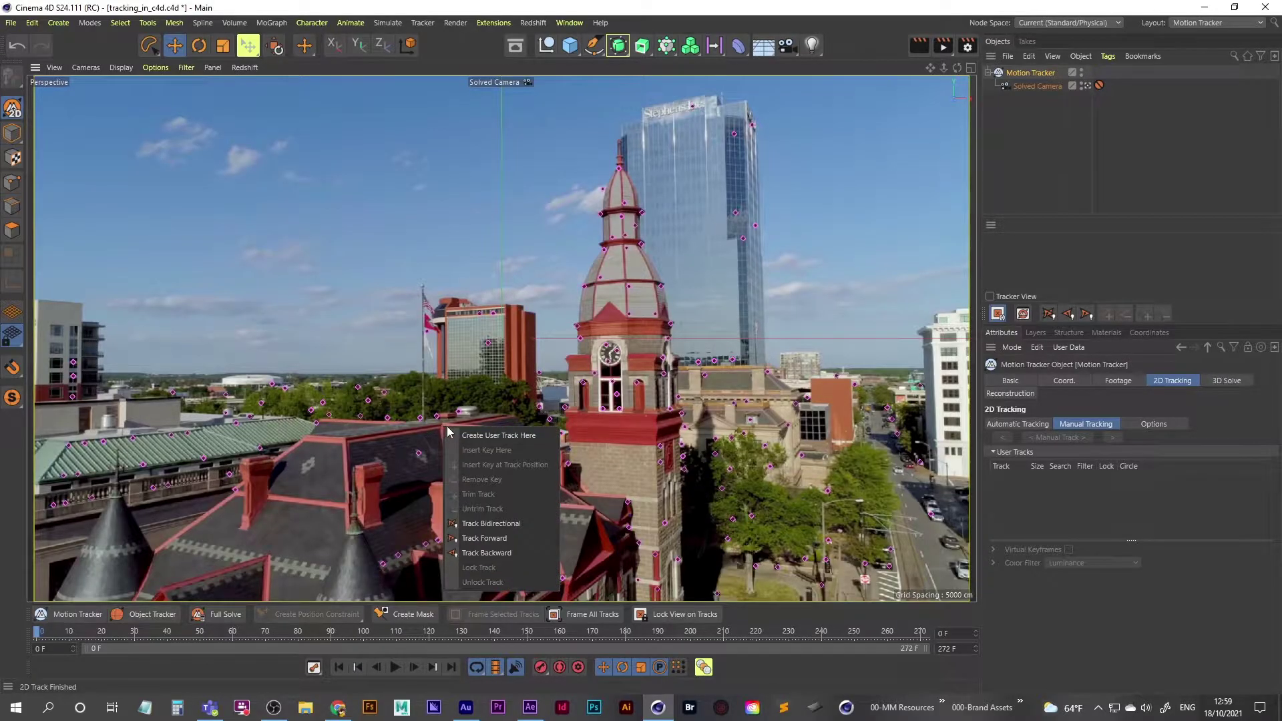
left_click(503, 435)
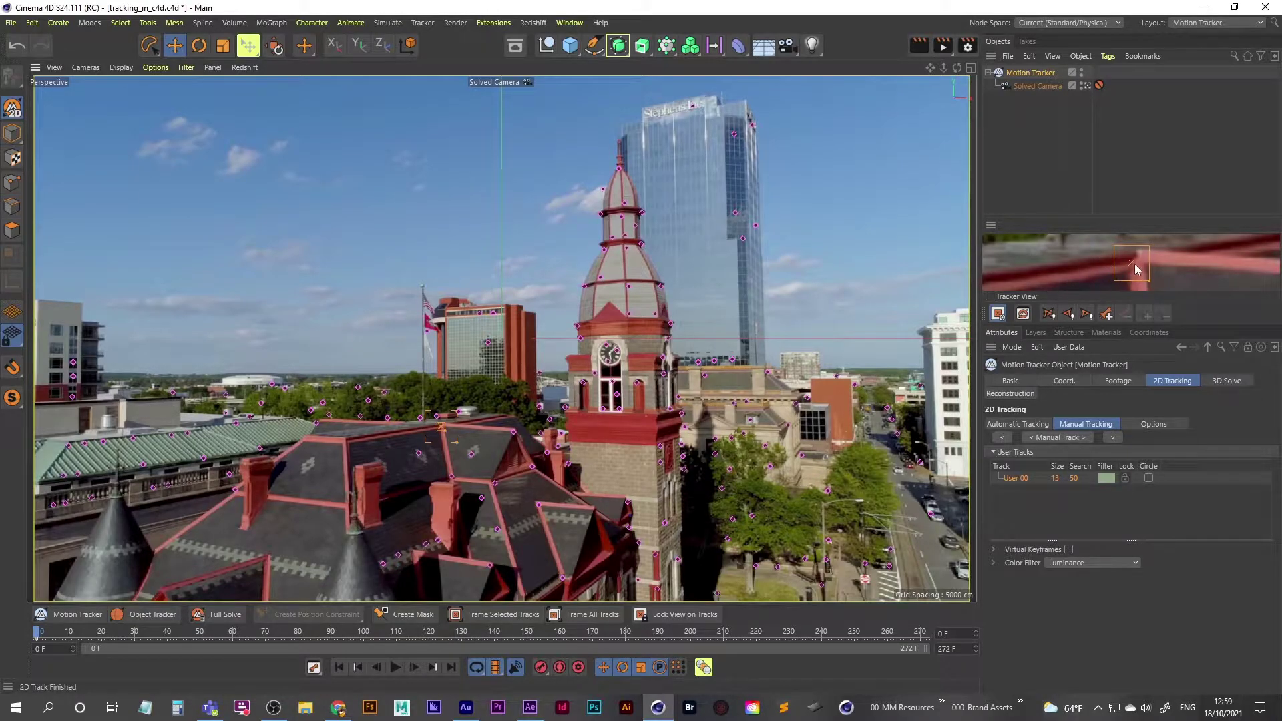
left_click_drag(1136, 269, 1131, 271)
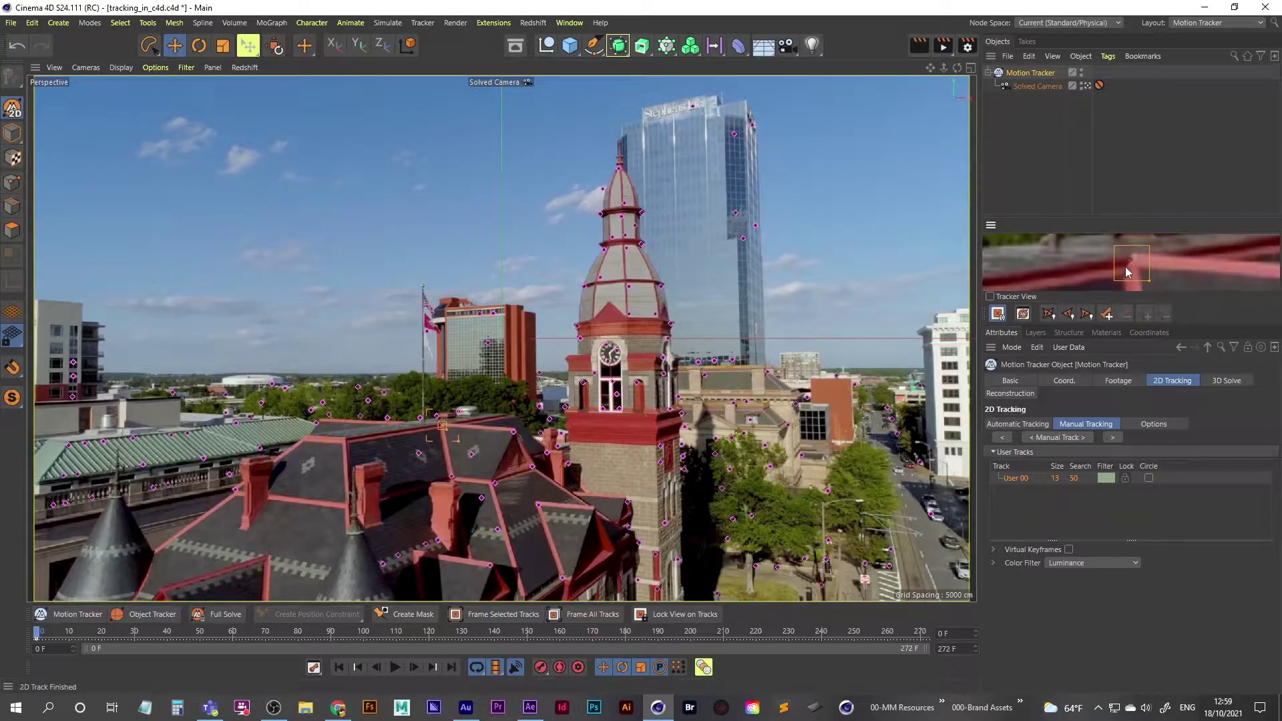
left_click(990, 297)
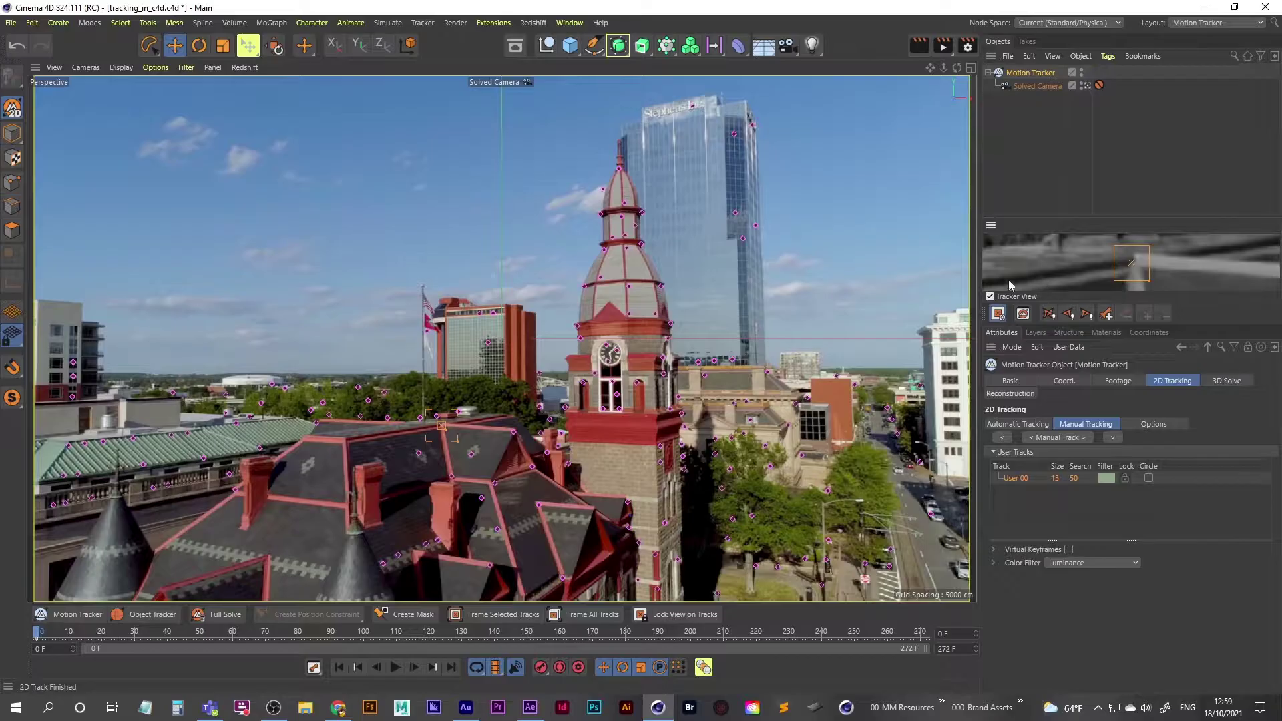
left_click_drag(1133, 264, 1136, 263)
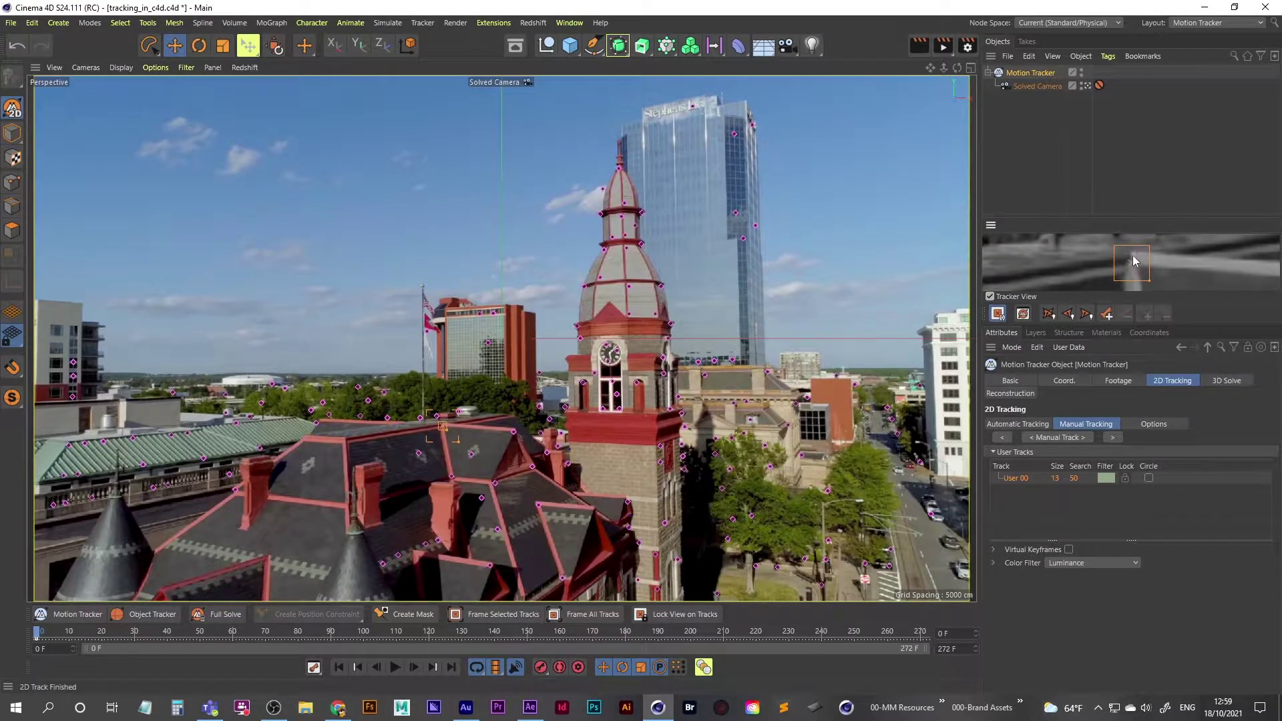
Reduce the ridge junction user track to size 9 and search 35, and track it forward through the footage.
left_click_drag(1132, 263, 1133, 269)
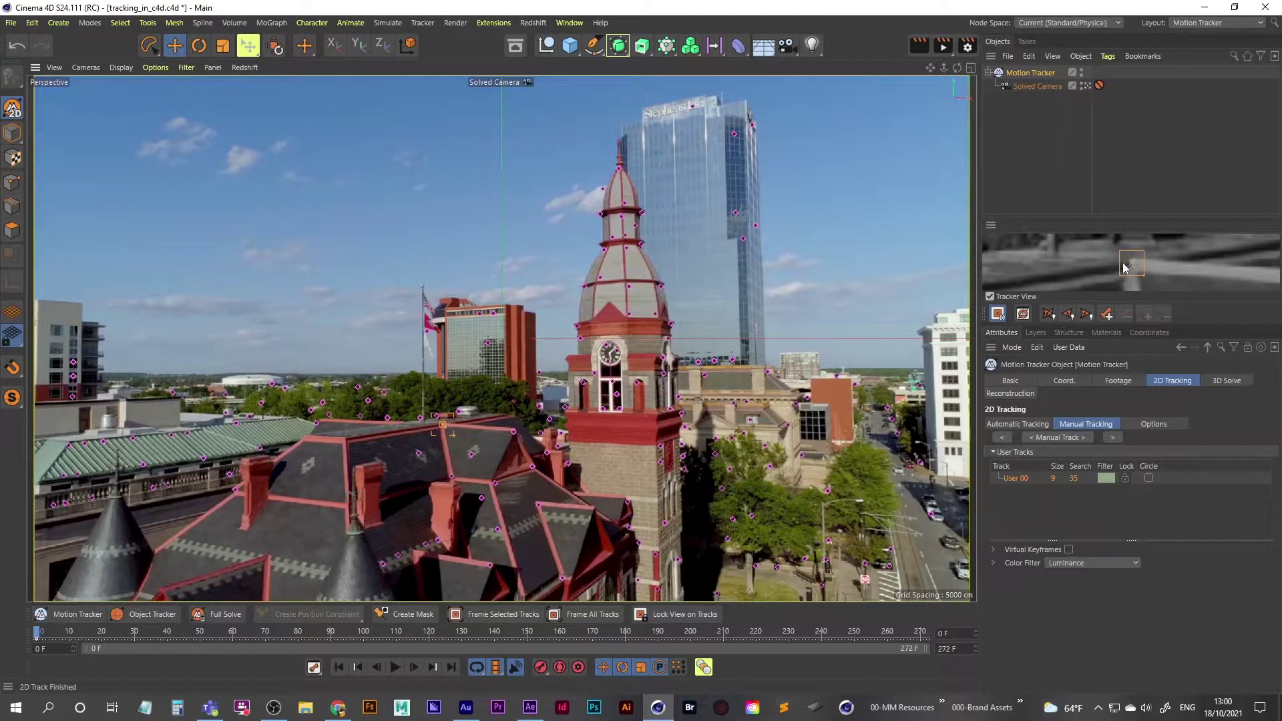
left_click(1113, 438)
mouse_move(37, 635)
left_mouse_down()
mouse_move(514, 652)
mouse_move(880, 639)
mouse_move(22, 642)
mouse_move(922, 633)
mouse_move(20, 637)
left_mouse_up()
Create a second user track at the left end of the red roof ridge and align it to the corner, comparing with Tracker View off.
right_click(303, 438)
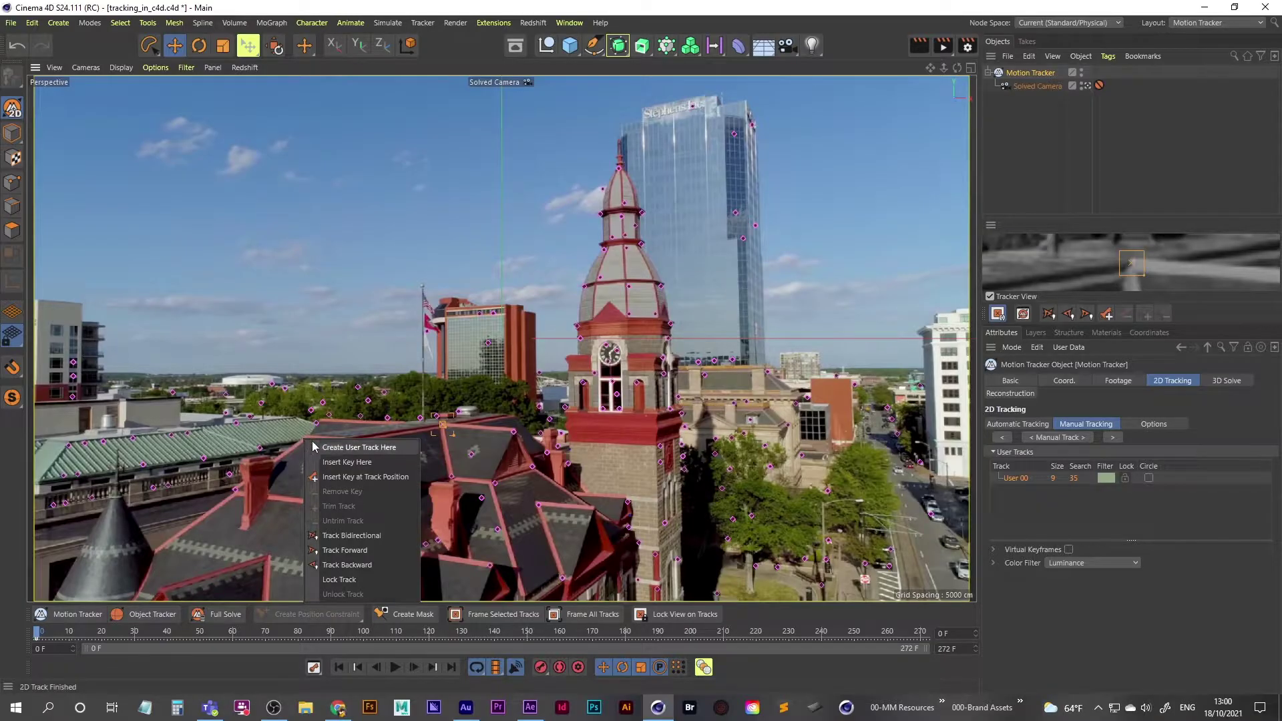
left_click(346, 450)
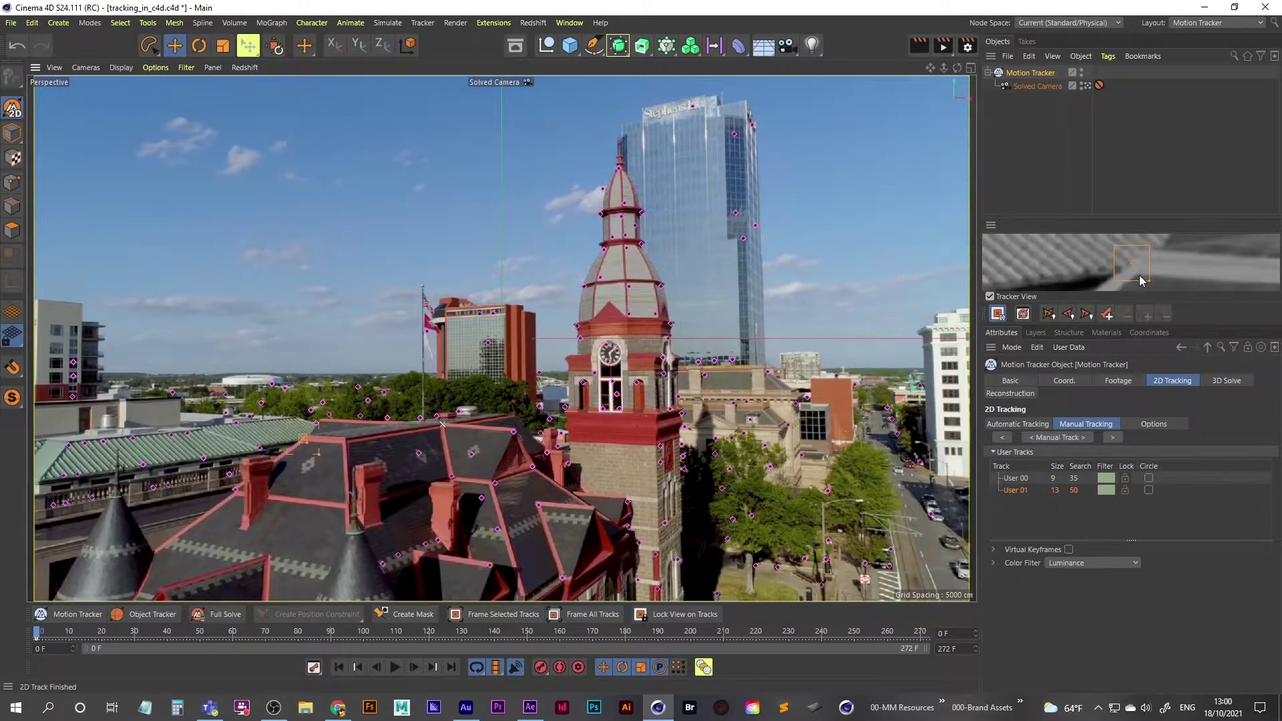
left_click_drag(1135, 267, 1122, 274)
left_click(990, 296)
left_click(990, 296)
left_click(990, 296)
left_click(990, 297)
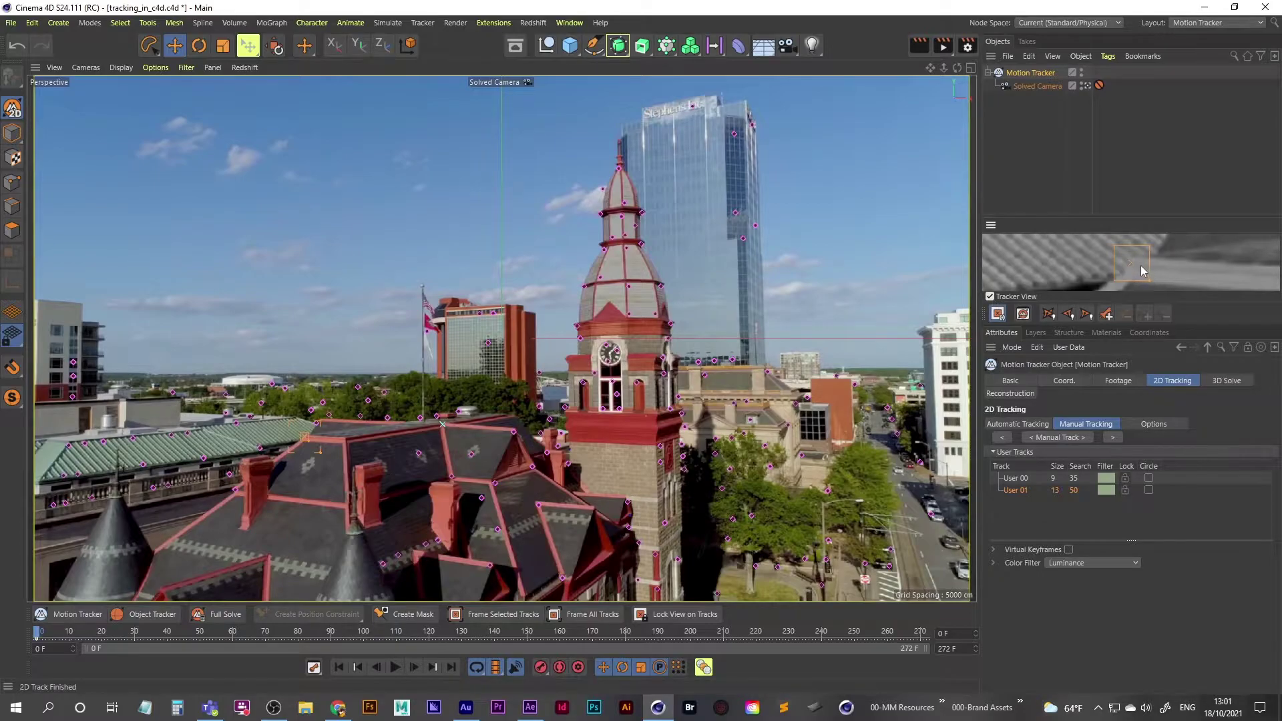
mouse_move(1131, 269)
left_mouse_down()
mouse_move(1128, 255)
mouse_move(1137, 260)
left_mouse_up()
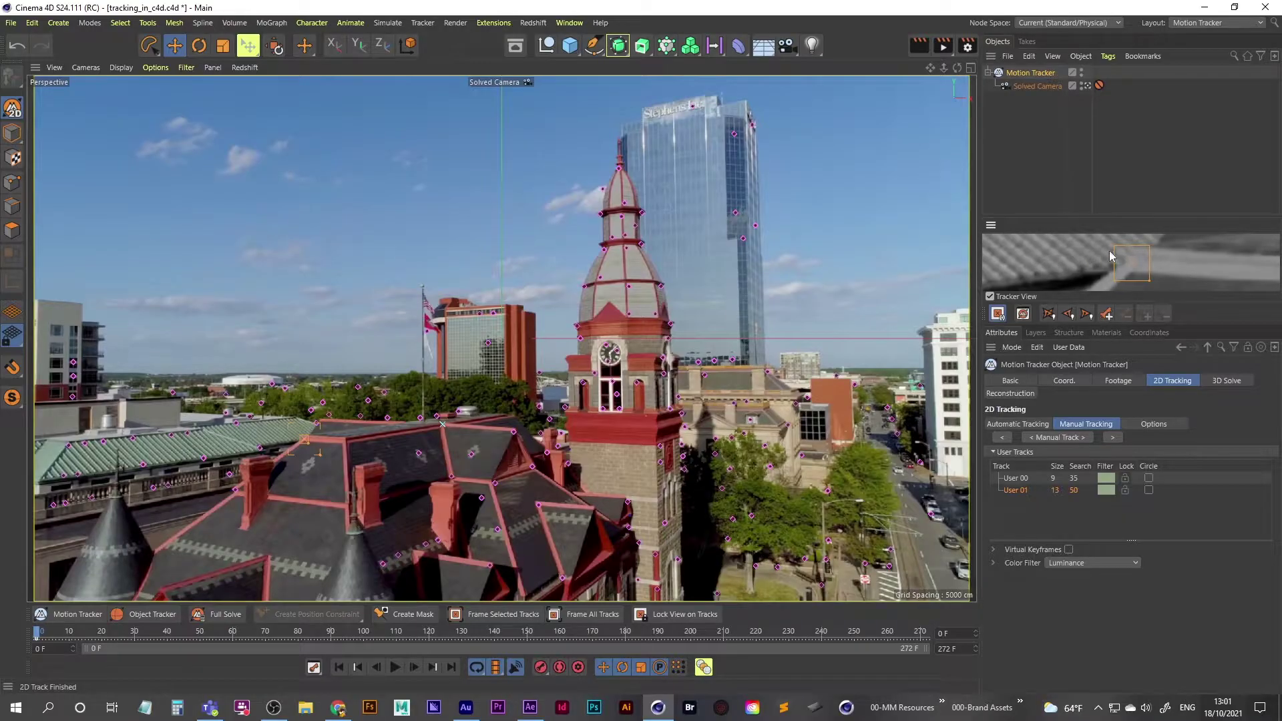
left_click_drag(1133, 269, 1128, 275)
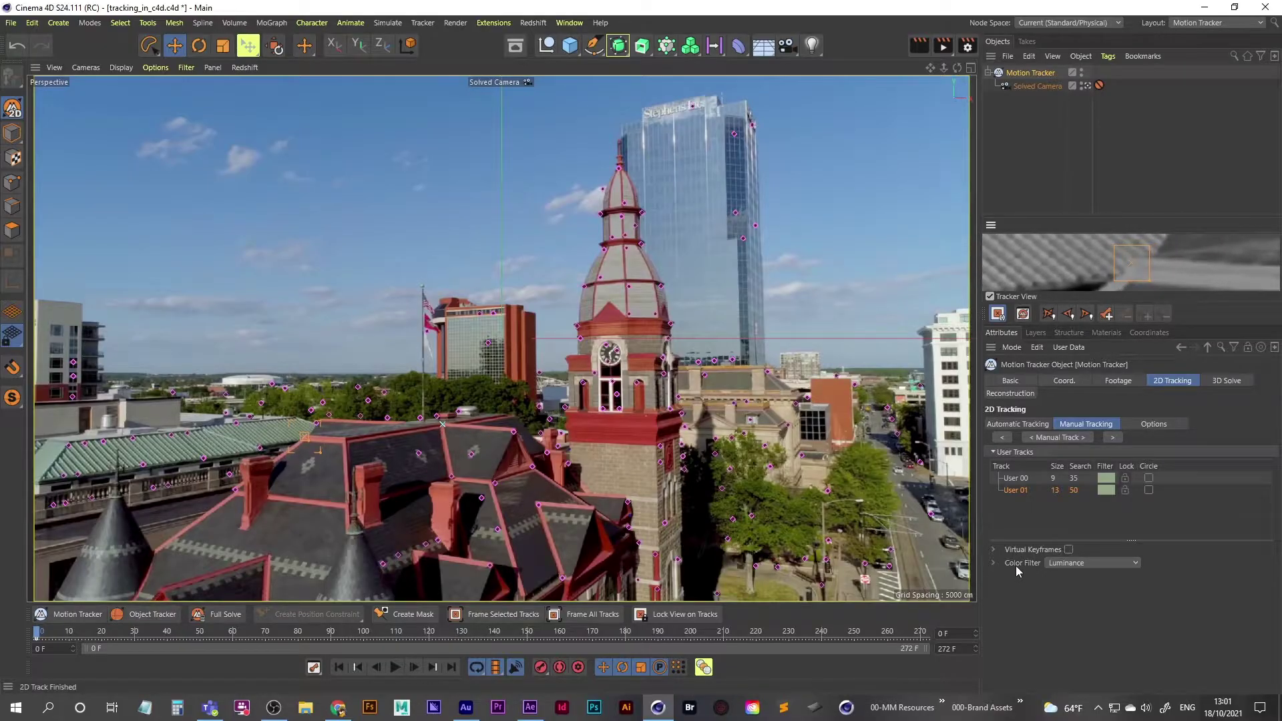
Set the second user track's color filter to Enhanced Red, its size to 9 and search to 29, and track it forward.
left_click(1104, 564)
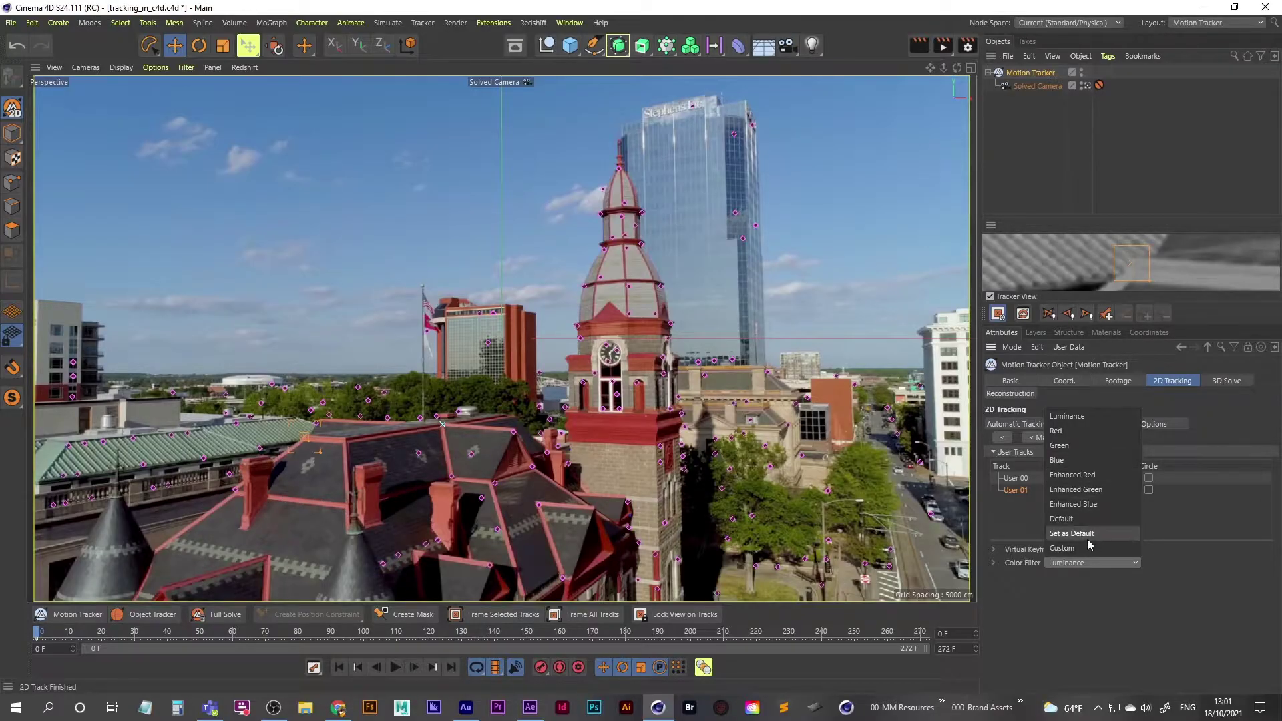
left_click(1090, 491)
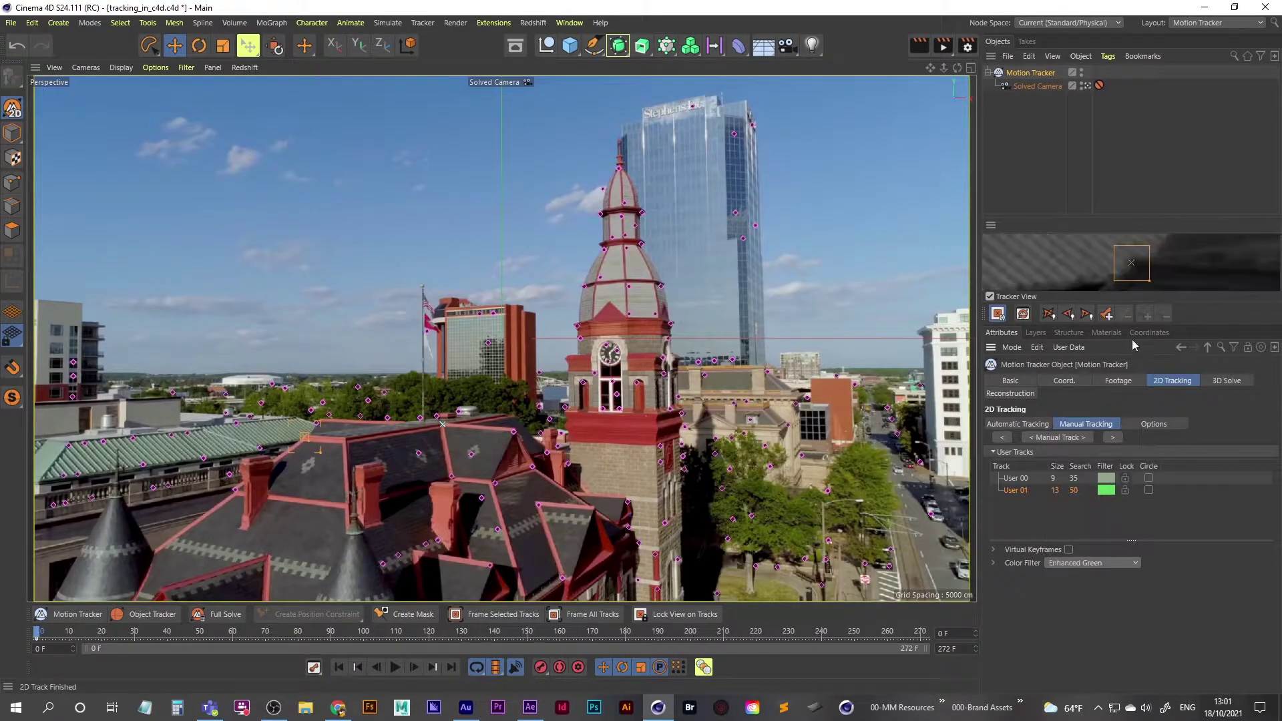
left_click(1083, 563)
left_click(1088, 477)
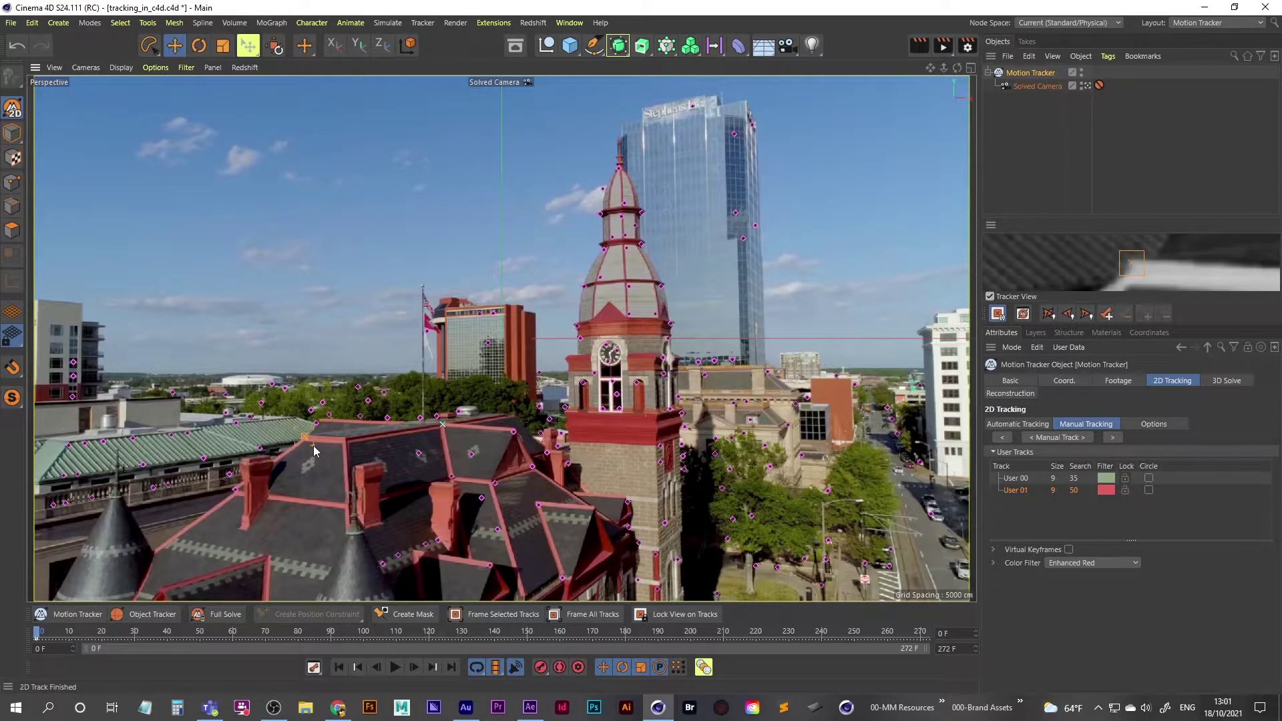
left_click(1114, 437)
left_click_drag(34, 638, 3, 612)
right_click(345, 438)
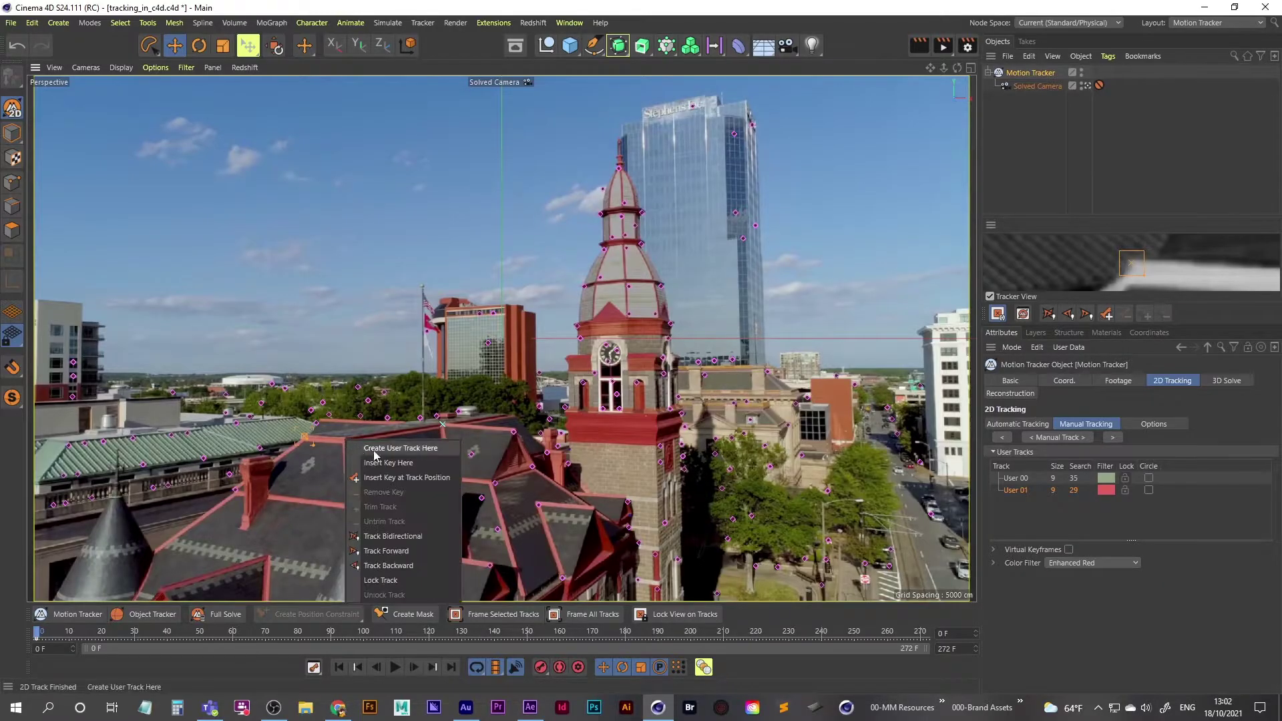
left_click(373, 445)
left_click_drag(1131, 264, 1154, 292)
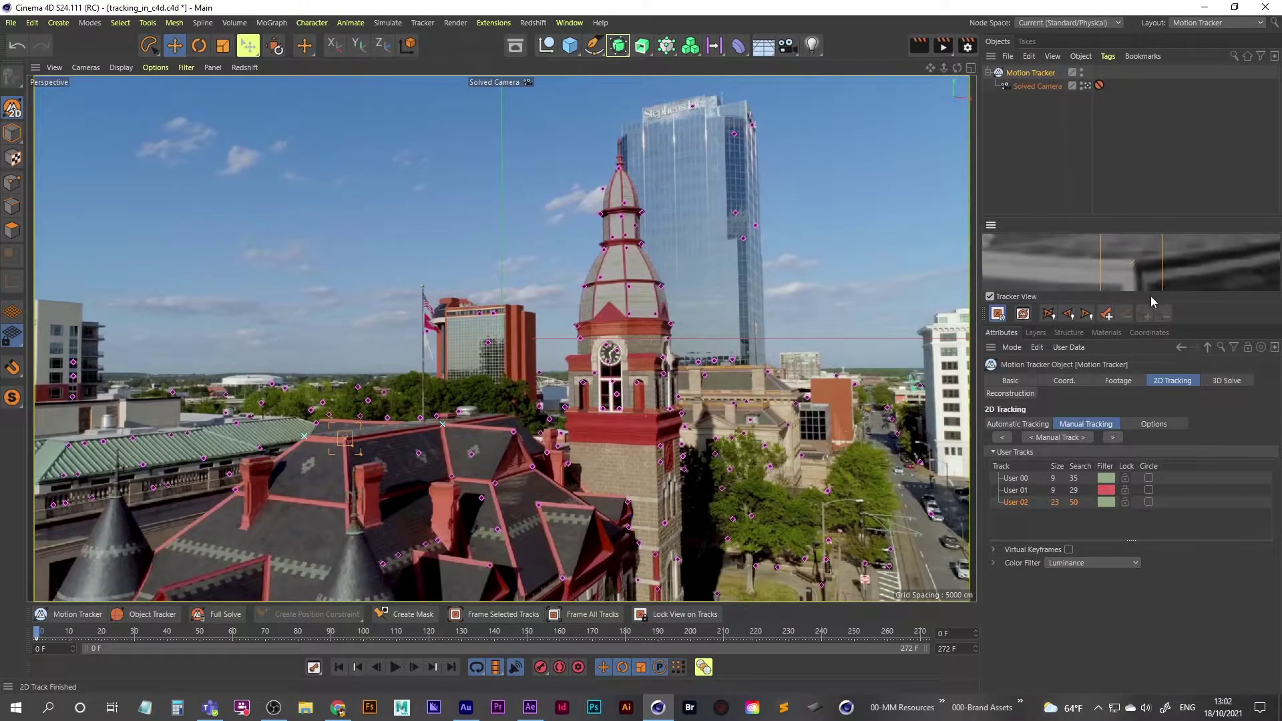
left_click(1020, 502)
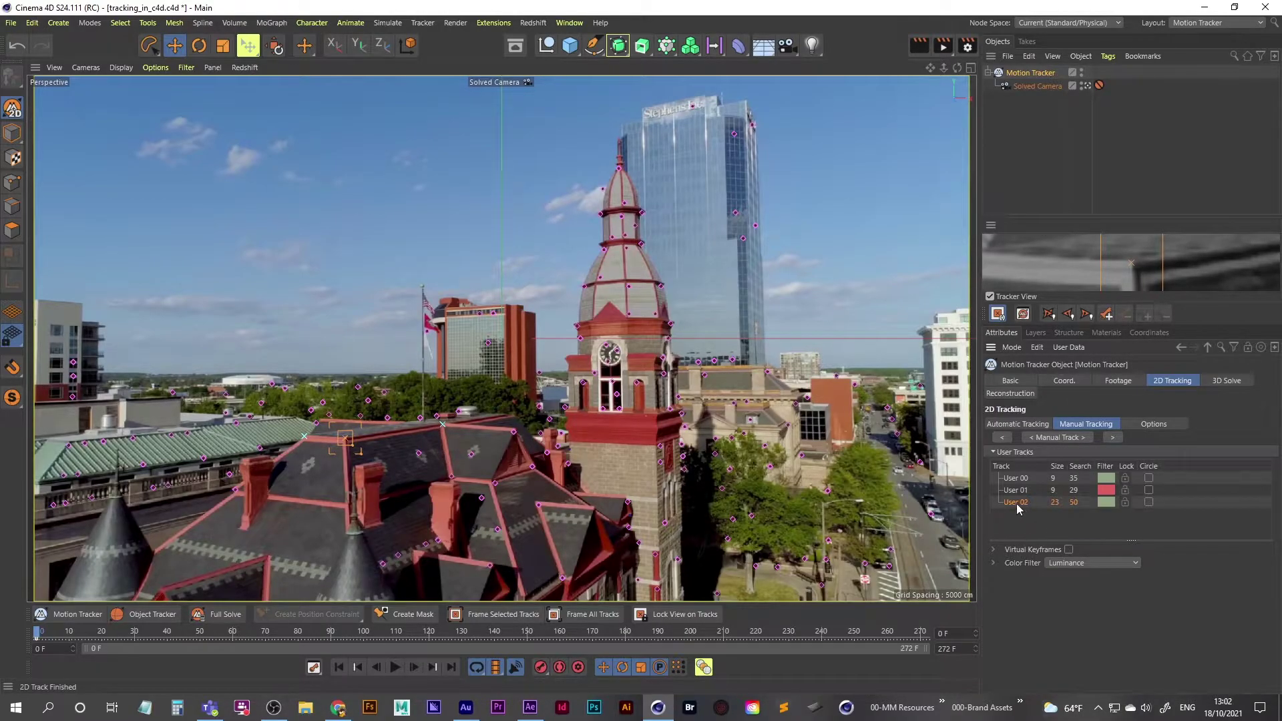
key("Delete")
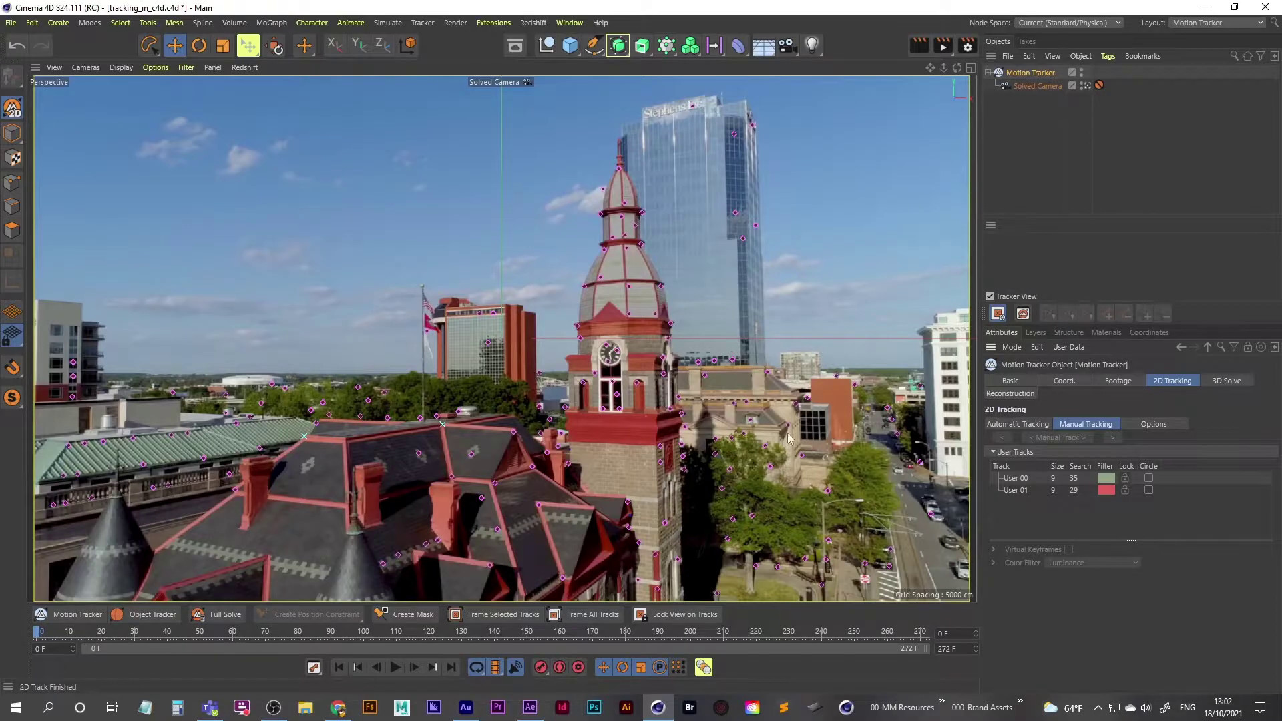
Create a third user track at the roof ridge corner above the chimney, with size 9 and search 35, and track it forward.
right_click(343, 439)
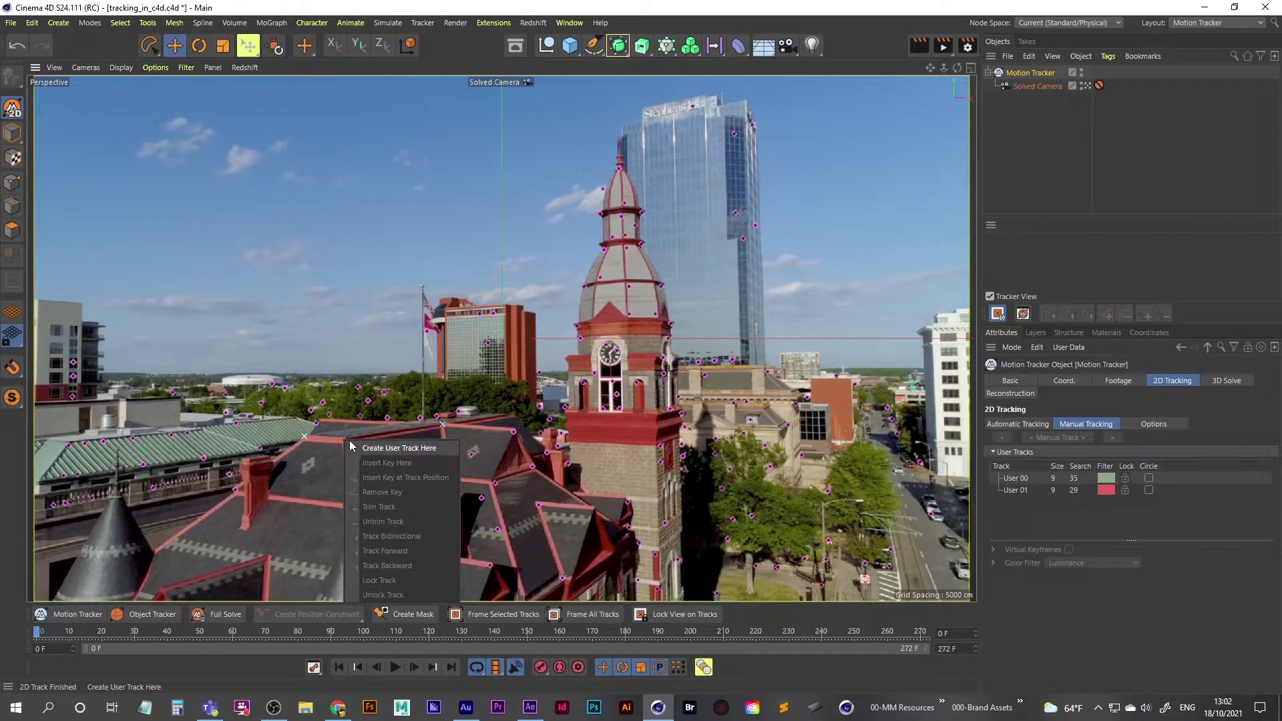
left_click(389, 449)
mouse_move(1133, 265)
left_mouse_down()
mouse_move(1122, 266)
mouse_move(1145, 277)
mouse_move(1137, 267)
left_mouse_up()
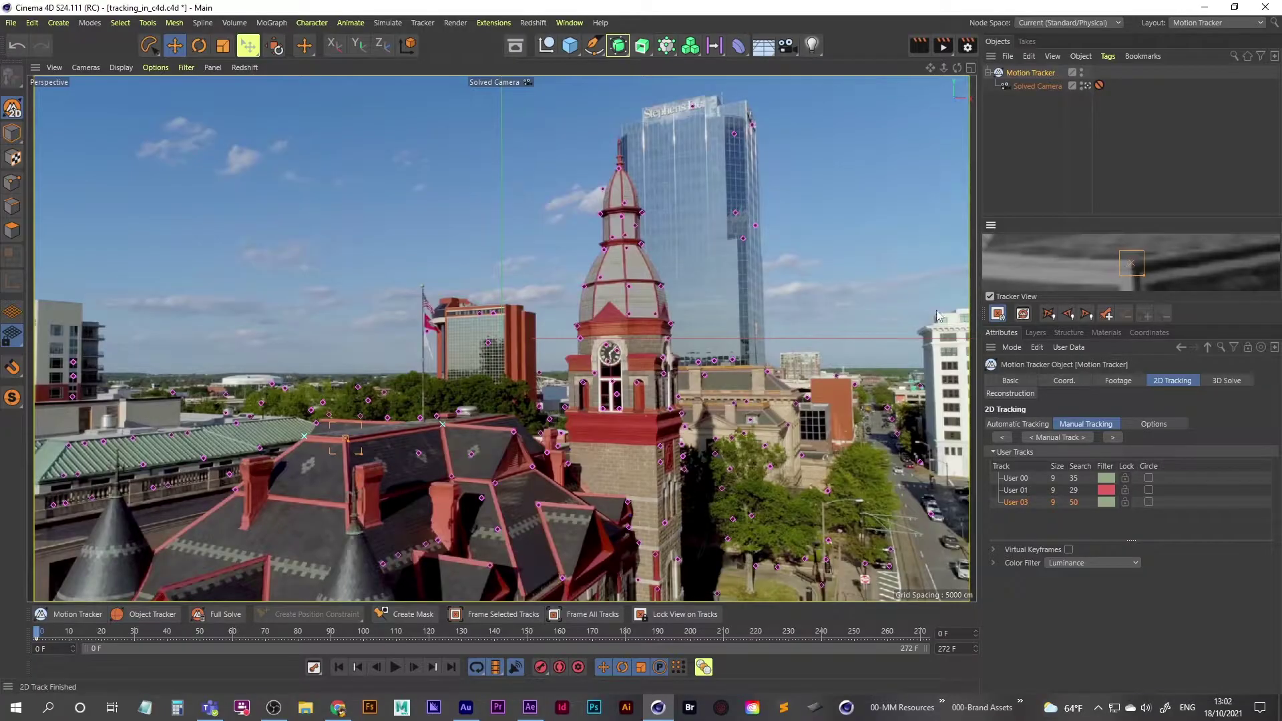
left_click_drag(361, 453, 357, 450)
left_click(1110, 437)
mouse_move(38, 631)
left_mouse_down()
mouse_move(437, 627)
mouse_move(36, 630)
left_mouse_up()
Check the user tracks over the footage with none selected, and run the 3D solver in Full 3D Reconstruction mode.
left_click(1020, 425)
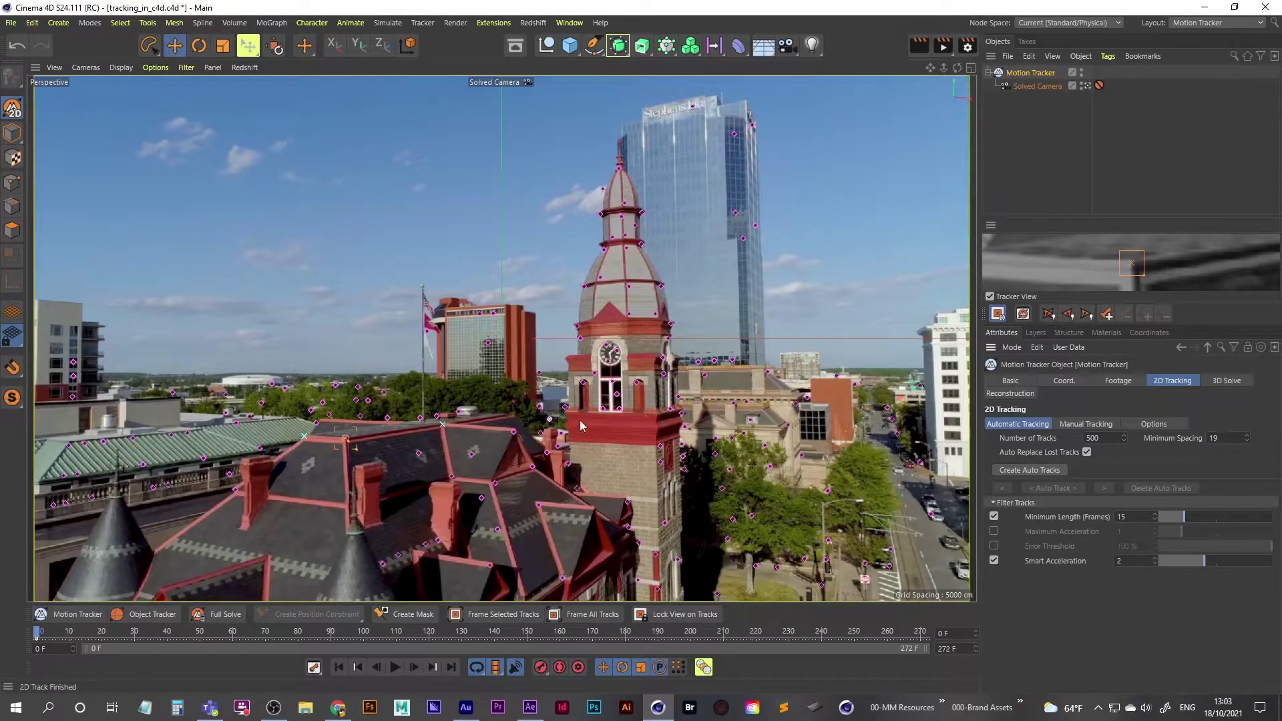
left_click(1098, 426)
left_click(1013, 517)
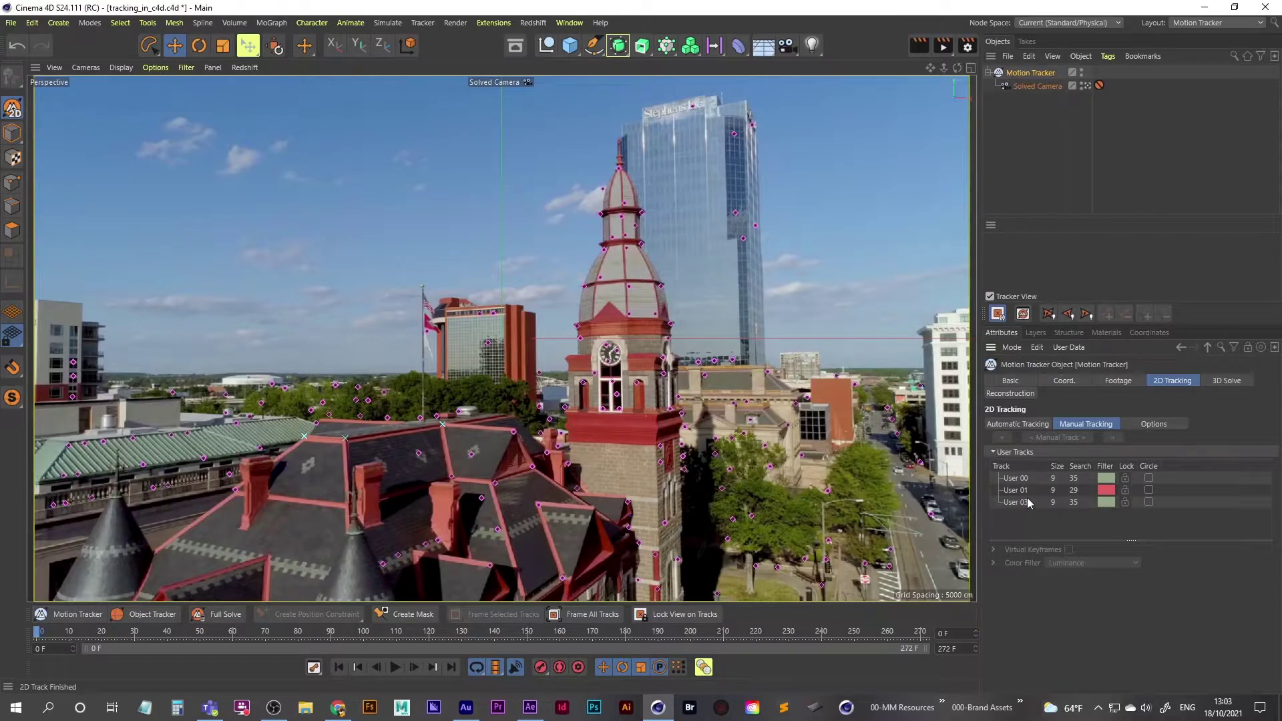
mouse_move(38, 633)
left_mouse_down()
mouse_move(928, 630)
mouse_move(37, 633)
left_mouse_up()
left_click(1235, 381)
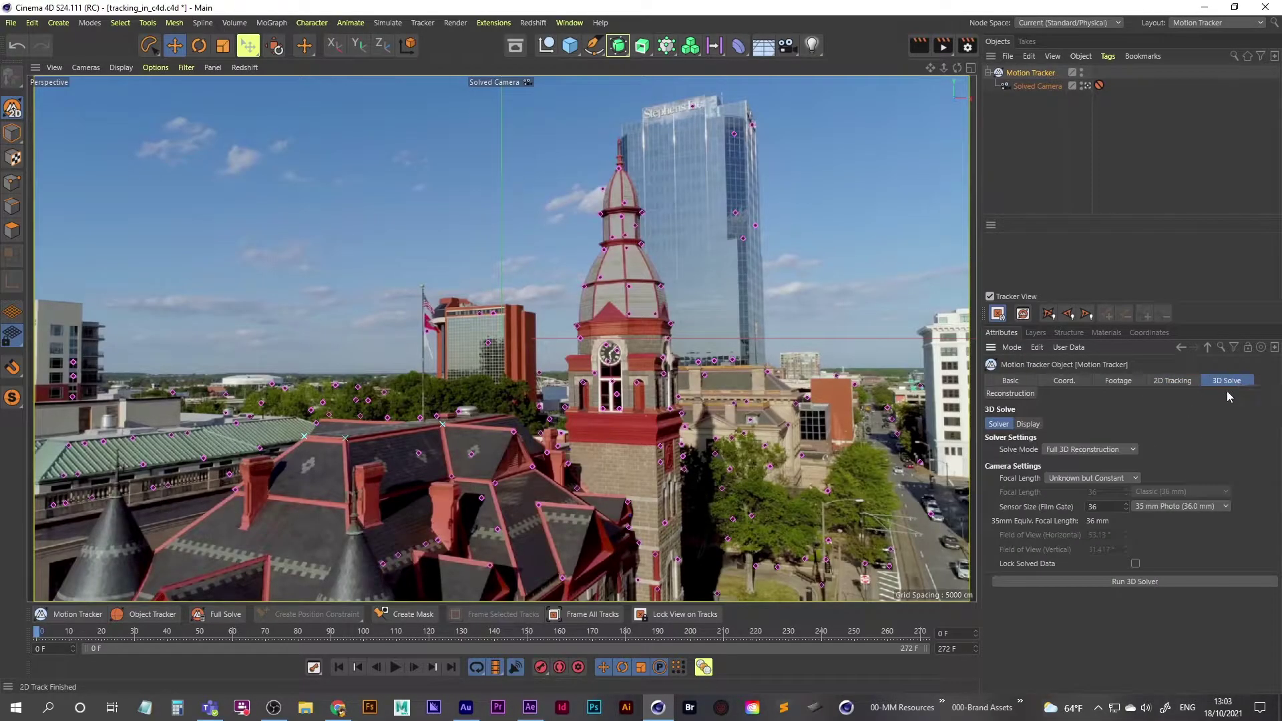
left_click(1144, 582)
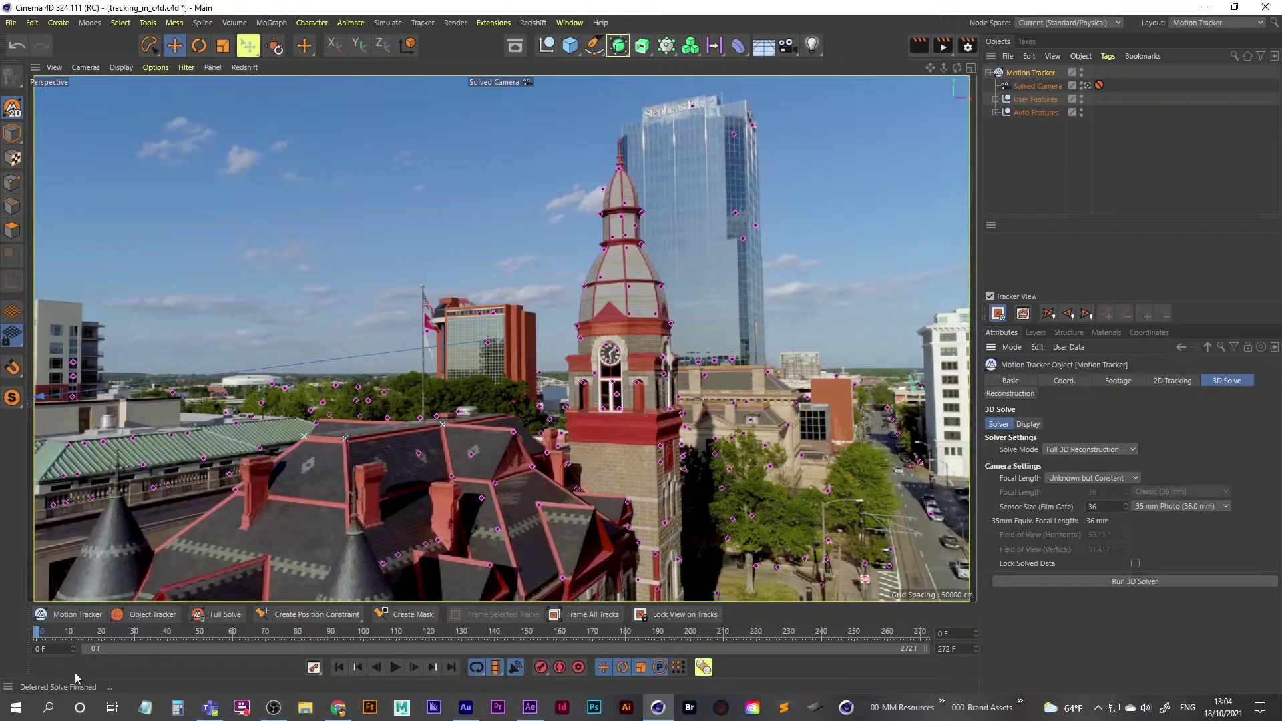
Play the solved camera's movement as seen from the default camera and return to the first frame.
left_click(1087, 86)
left_click(1032, 165)
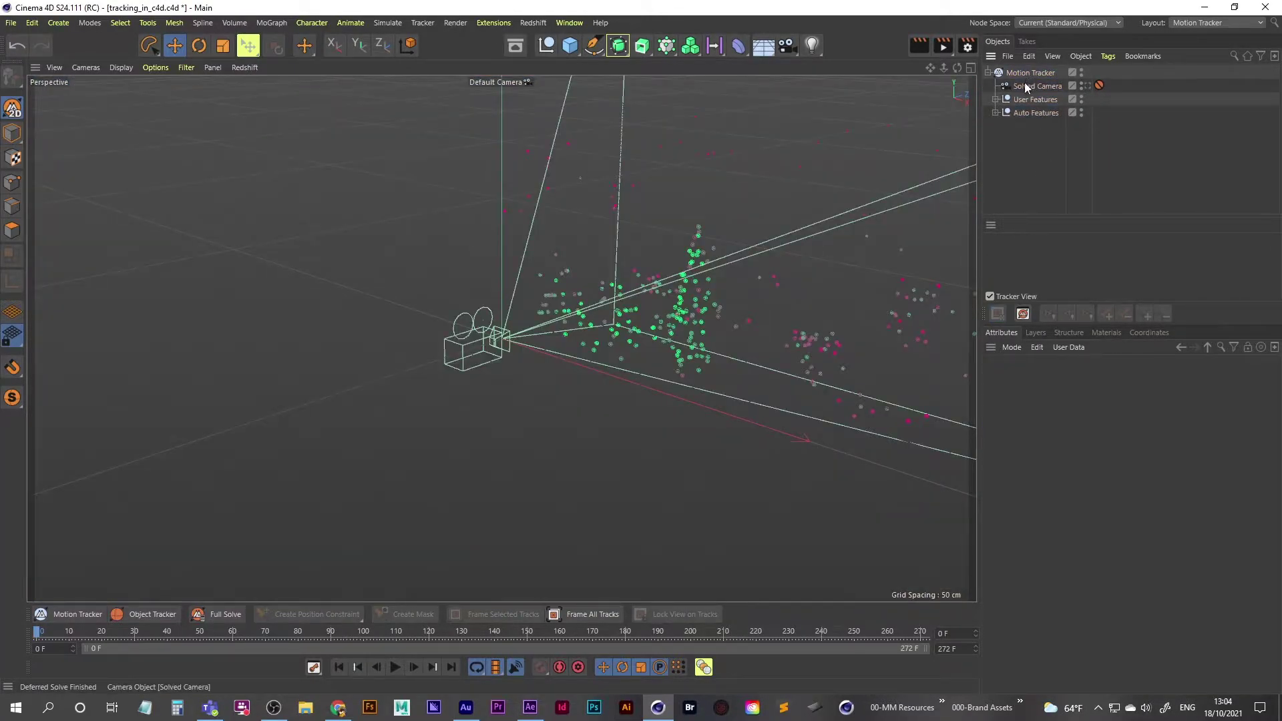
left_click(394, 667)
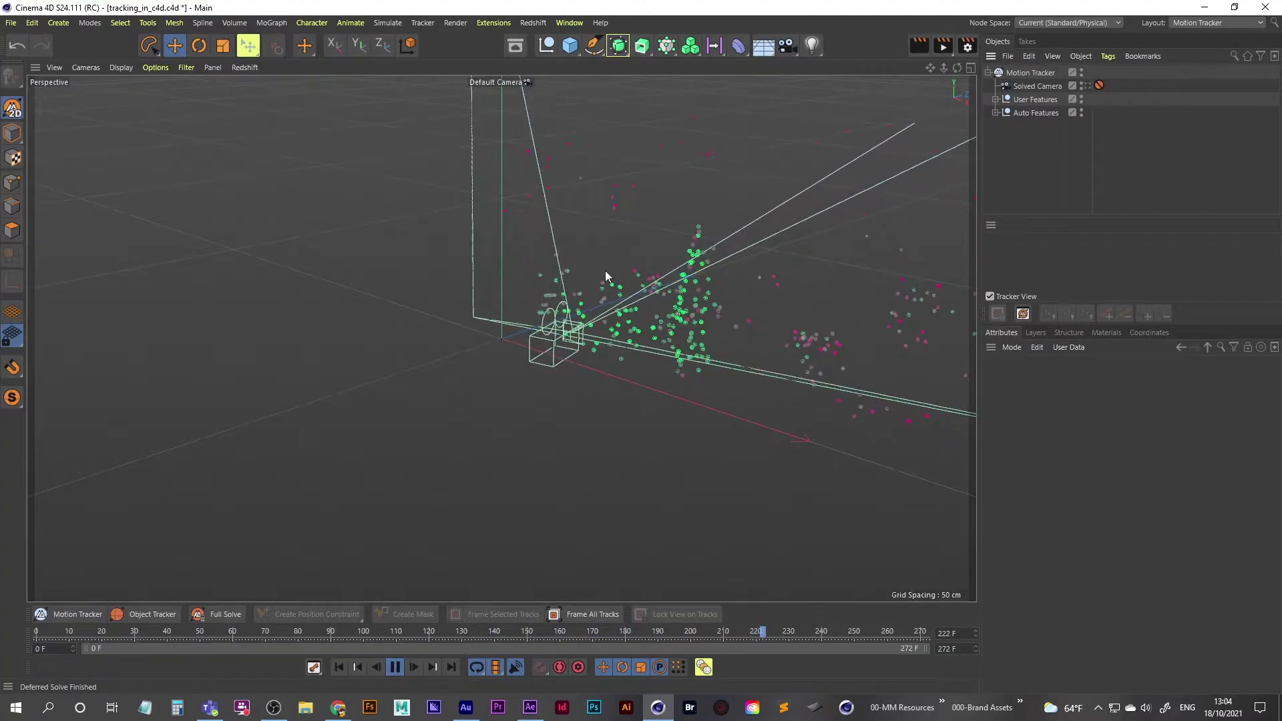
left_click(392, 668)
left_click(341, 668)
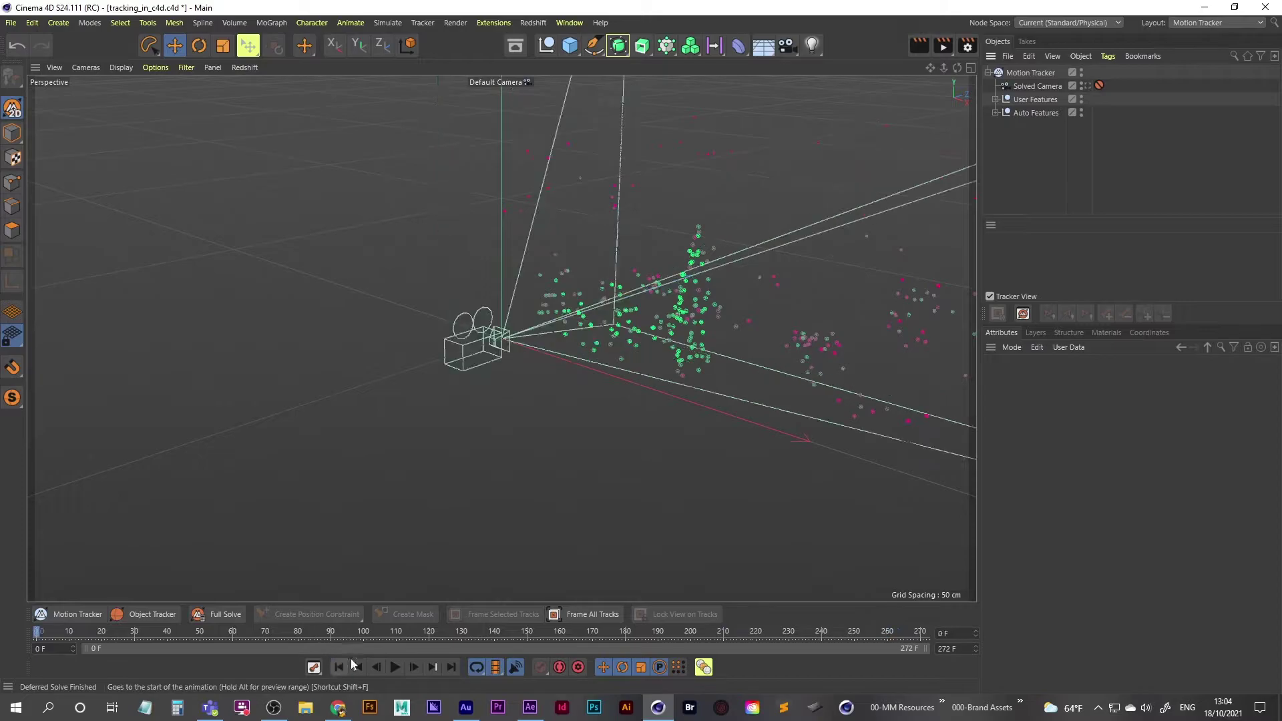
Examine the solved features grouped under User Features and Auto Features, and collapse both groups.
left_click(995, 98)
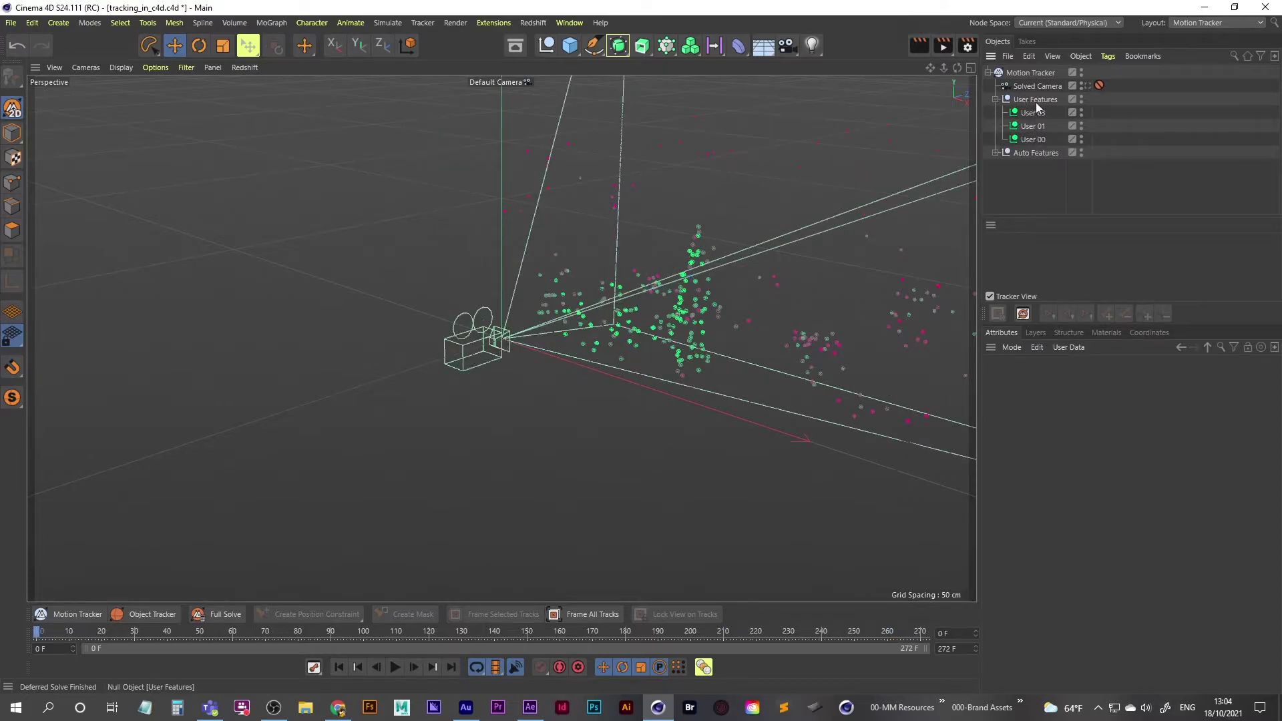
left_click(996, 152)
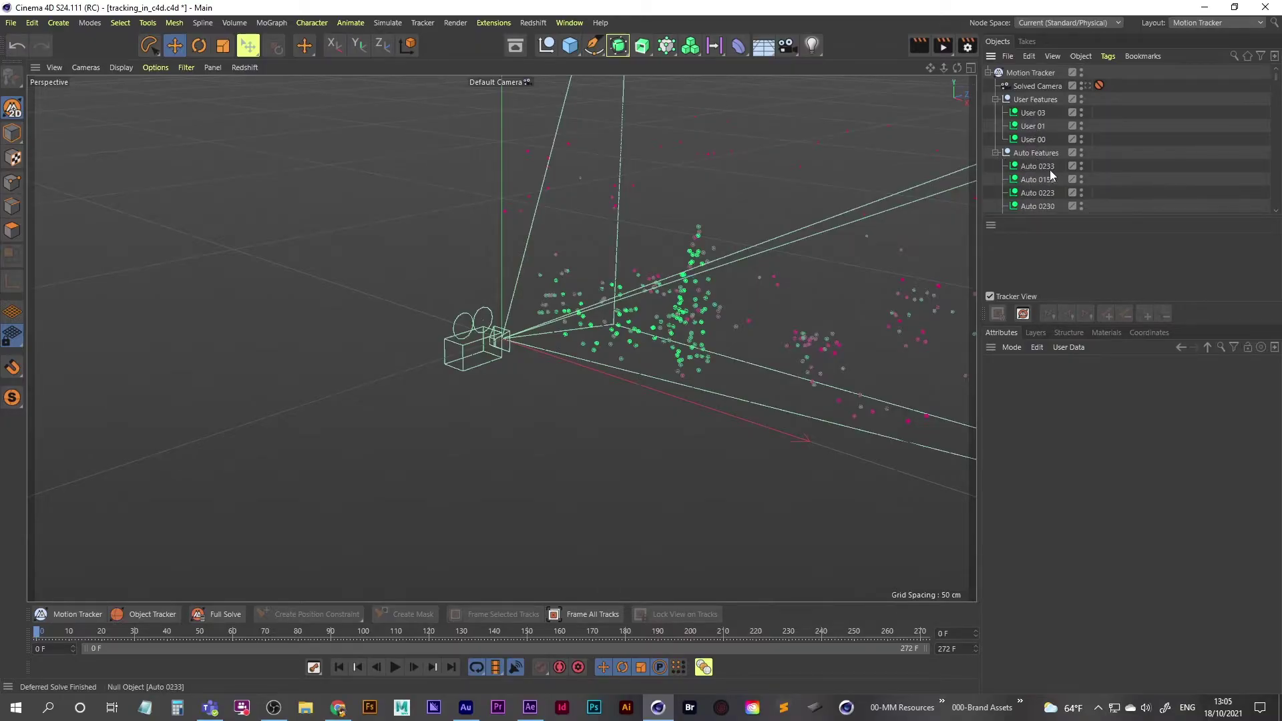
left_click(995, 153)
left_click(995, 98)
Look through the solved camera and play the footage to frame 22 to check how the features stick.
left_click(1088, 85)
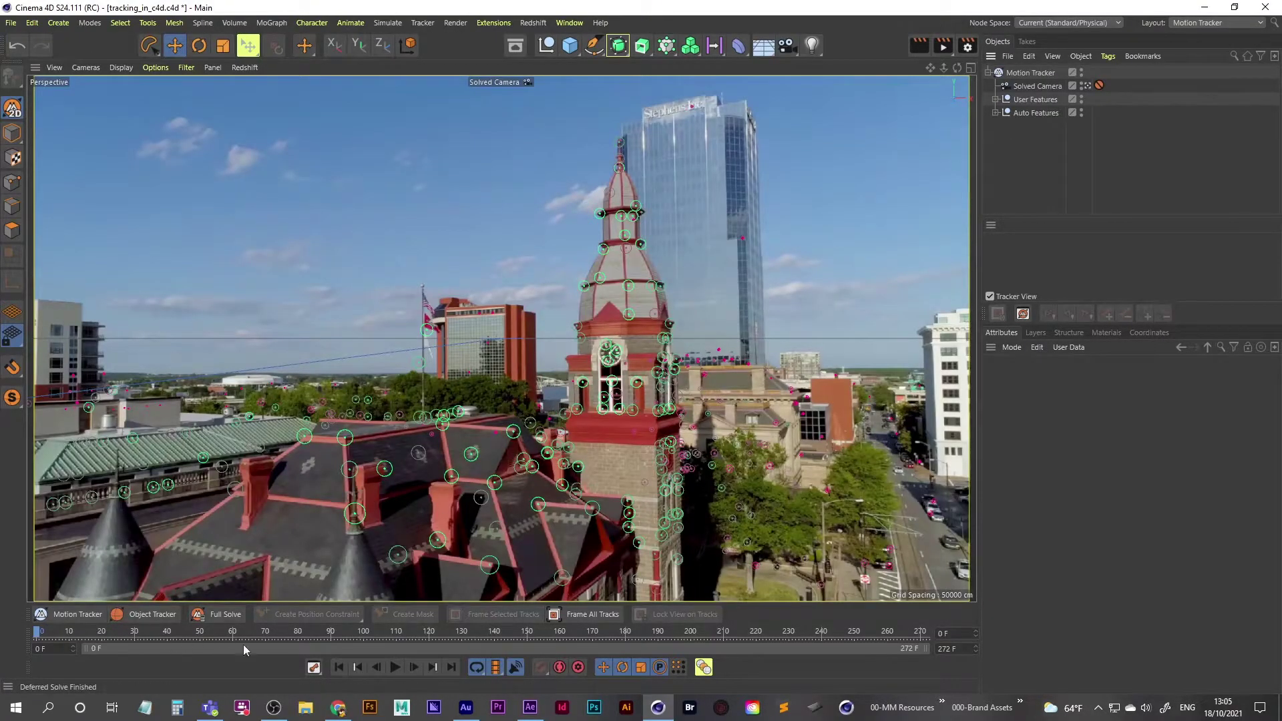
left_click(395, 666)
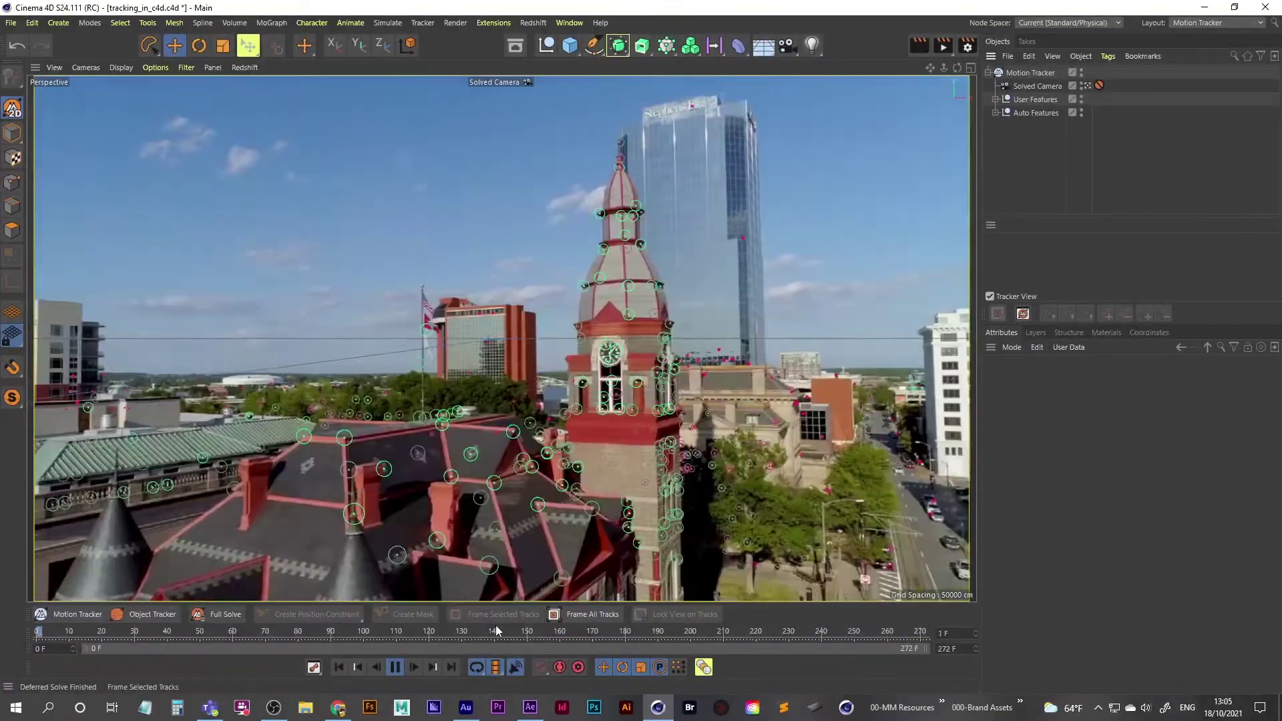
key("space")
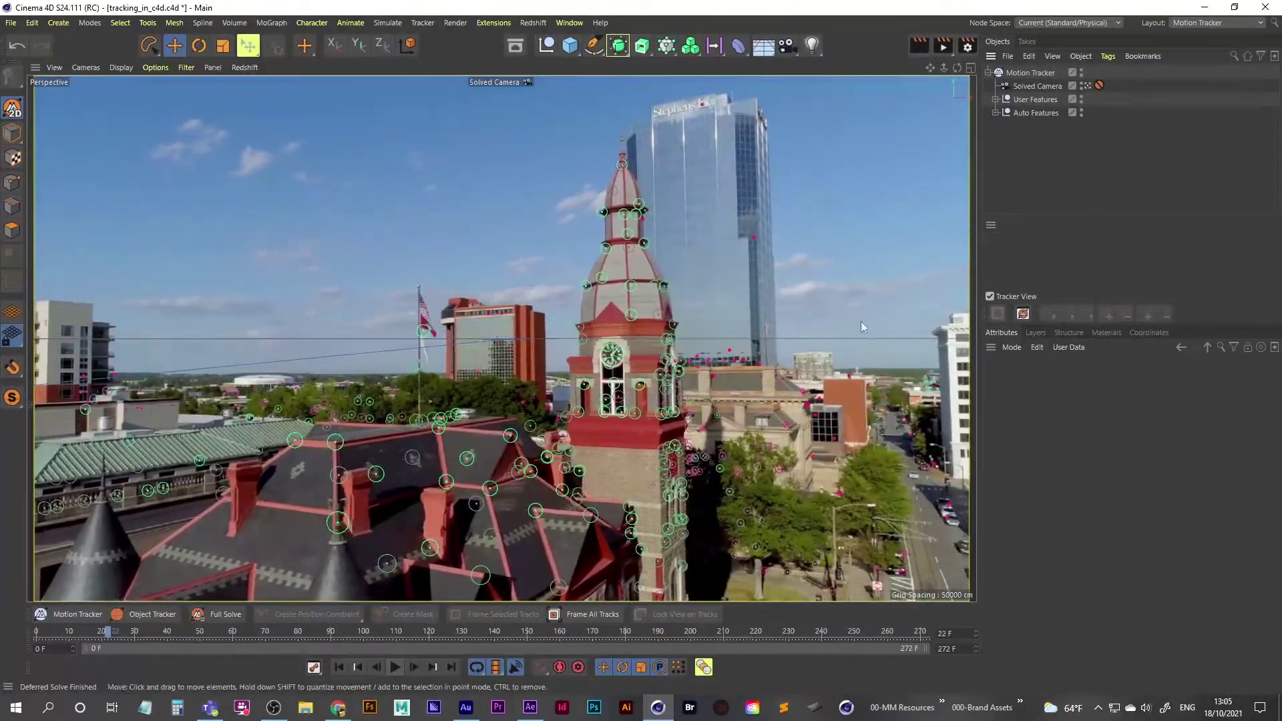
Examine the Auto Features list and inspect the User 03 and User 00 features, leaving nothing selected.
left_click(995, 112)
mouse_move(1276, 78)
left_mouse_down()
mouse_move(1279, 198)
mouse_move(1280, 80)
left_mouse_up()
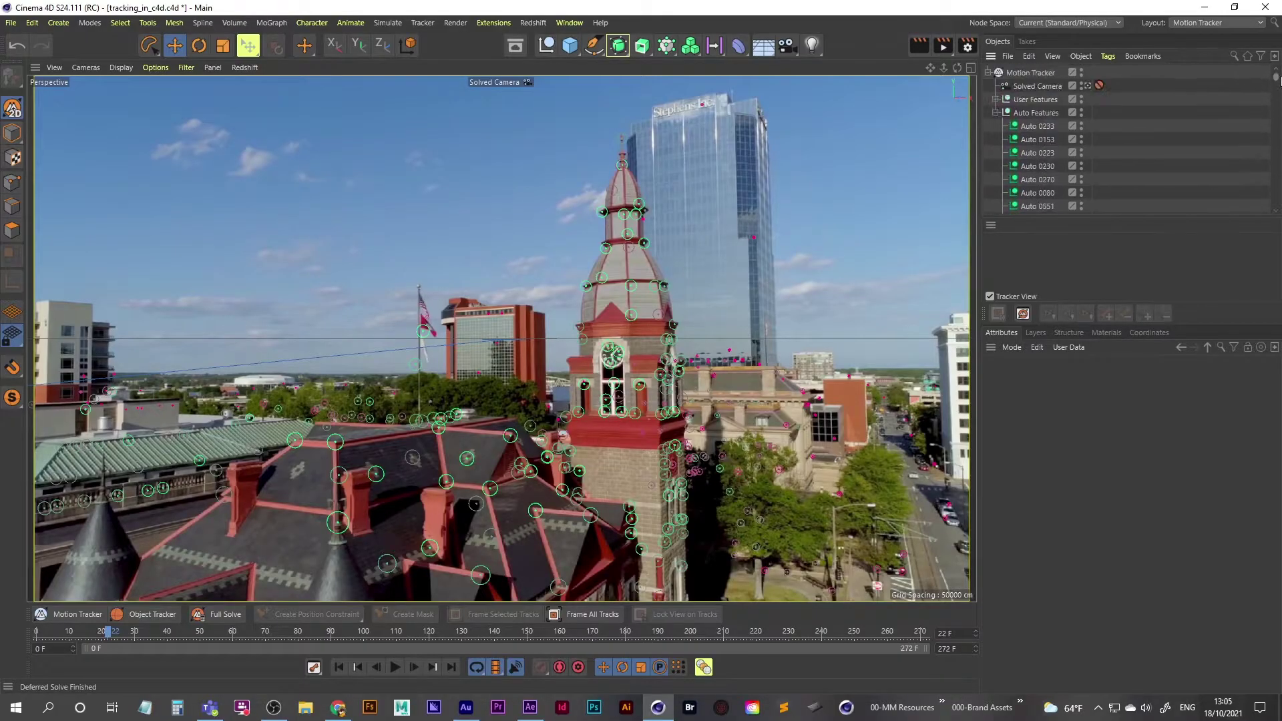
left_click(995, 113)
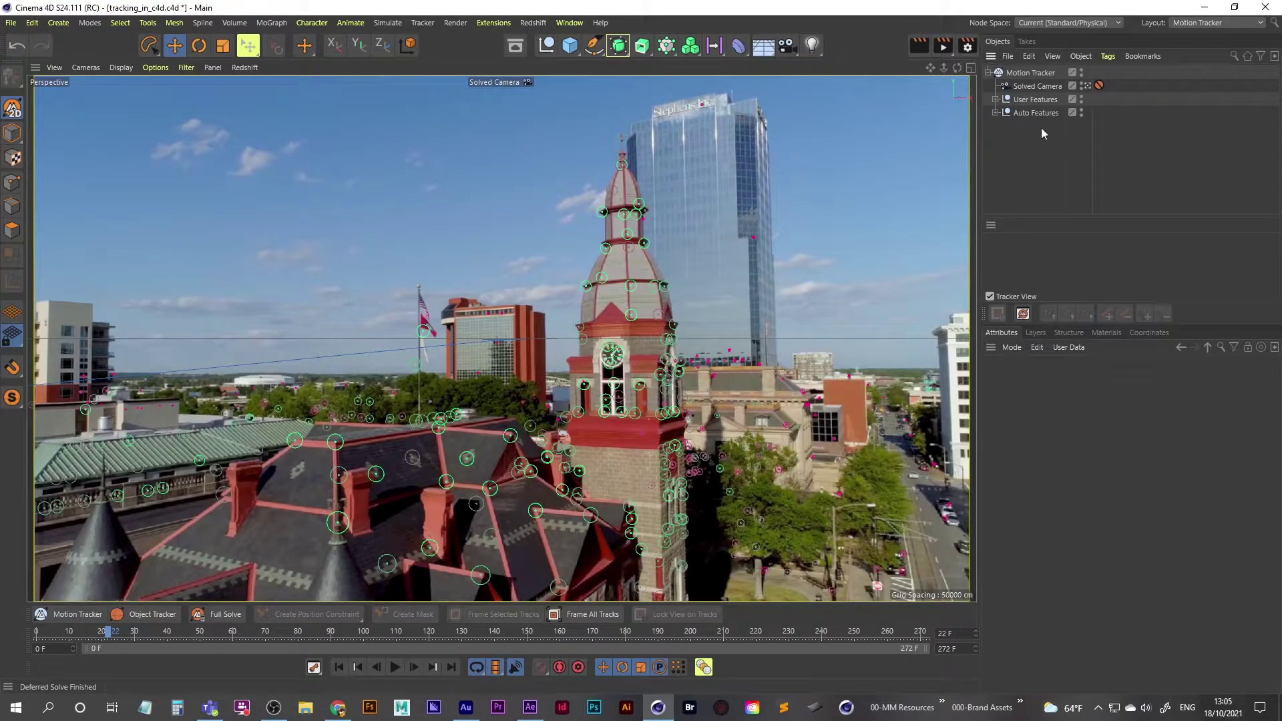
left_click(994, 99)
left_click(1033, 115)
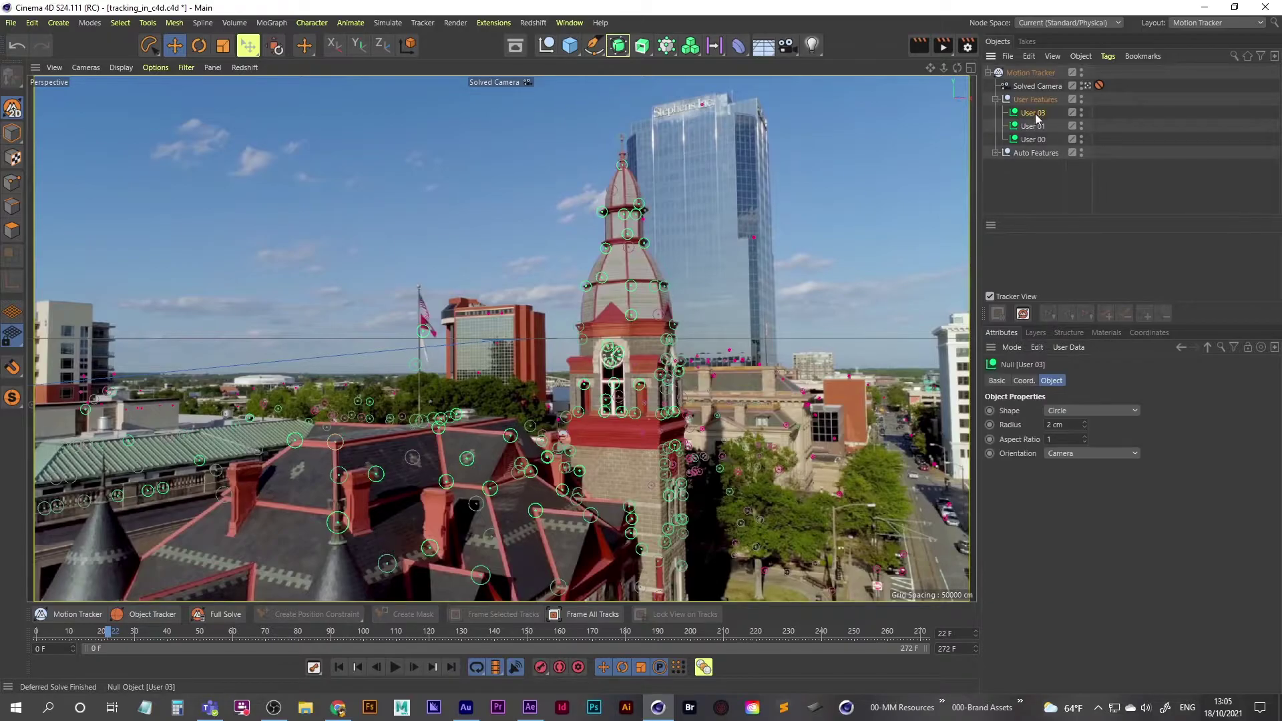
left_click(1038, 139)
left_click(1022, 179)
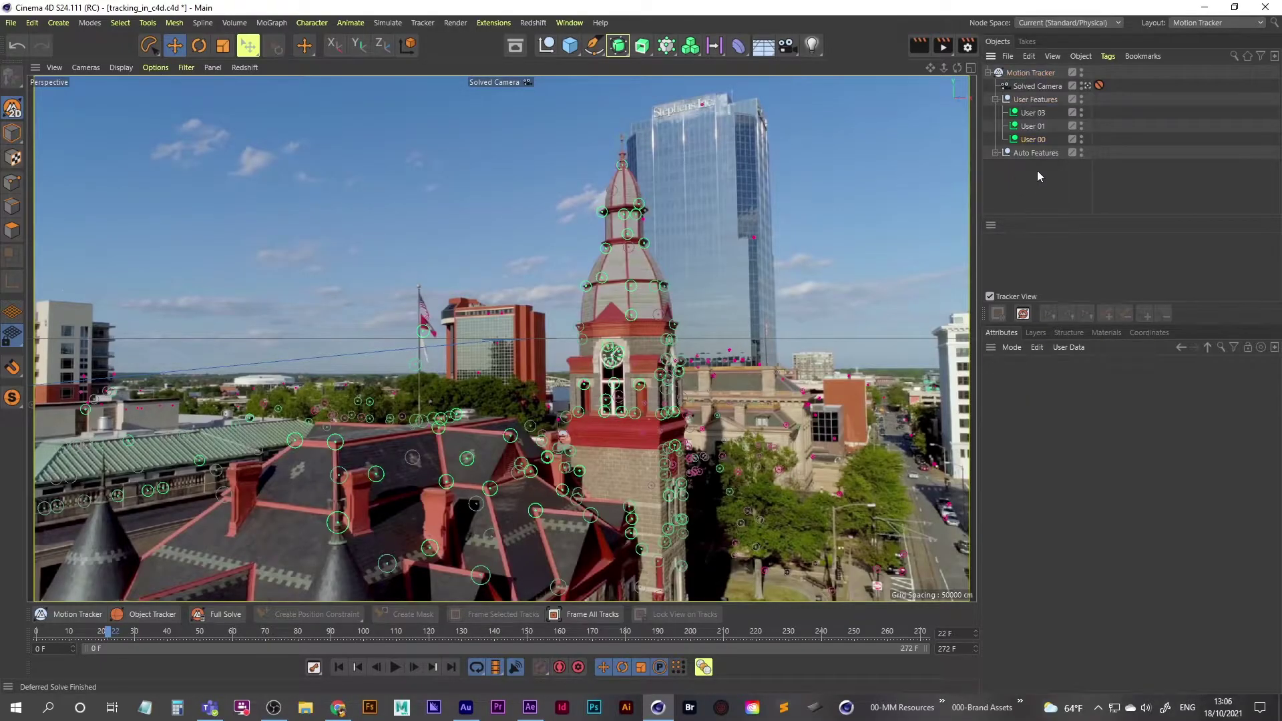
Add a position constraint to the Motion Tracker that targets the User 03 feature on the roof ridge at position 0, 0, 0.
left_click(1029, 72)
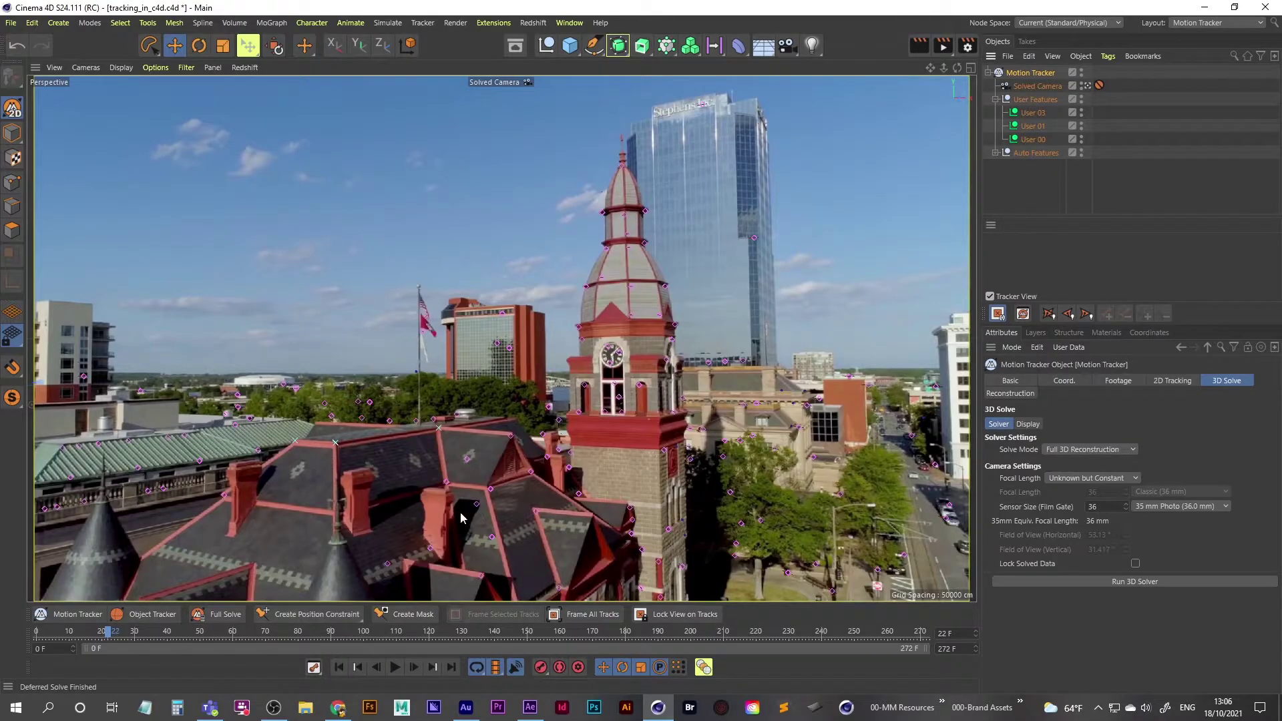
left_click(310, 618)
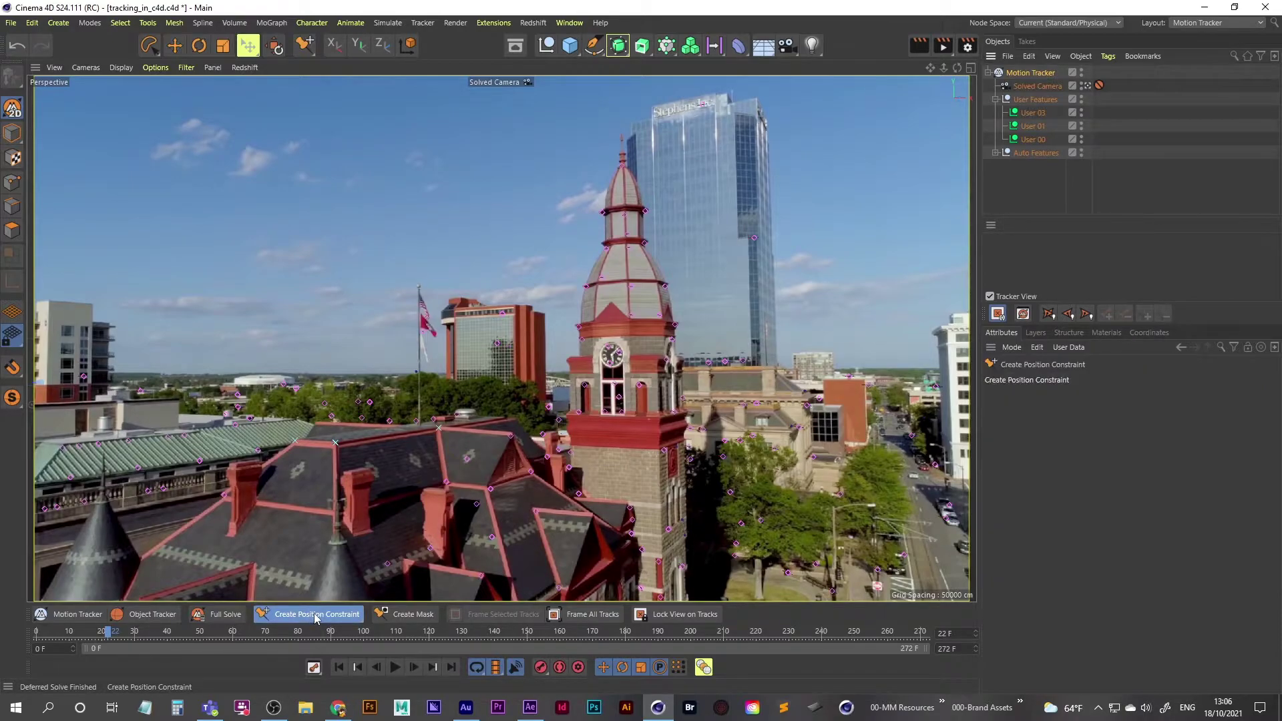
left_click(336, 443)
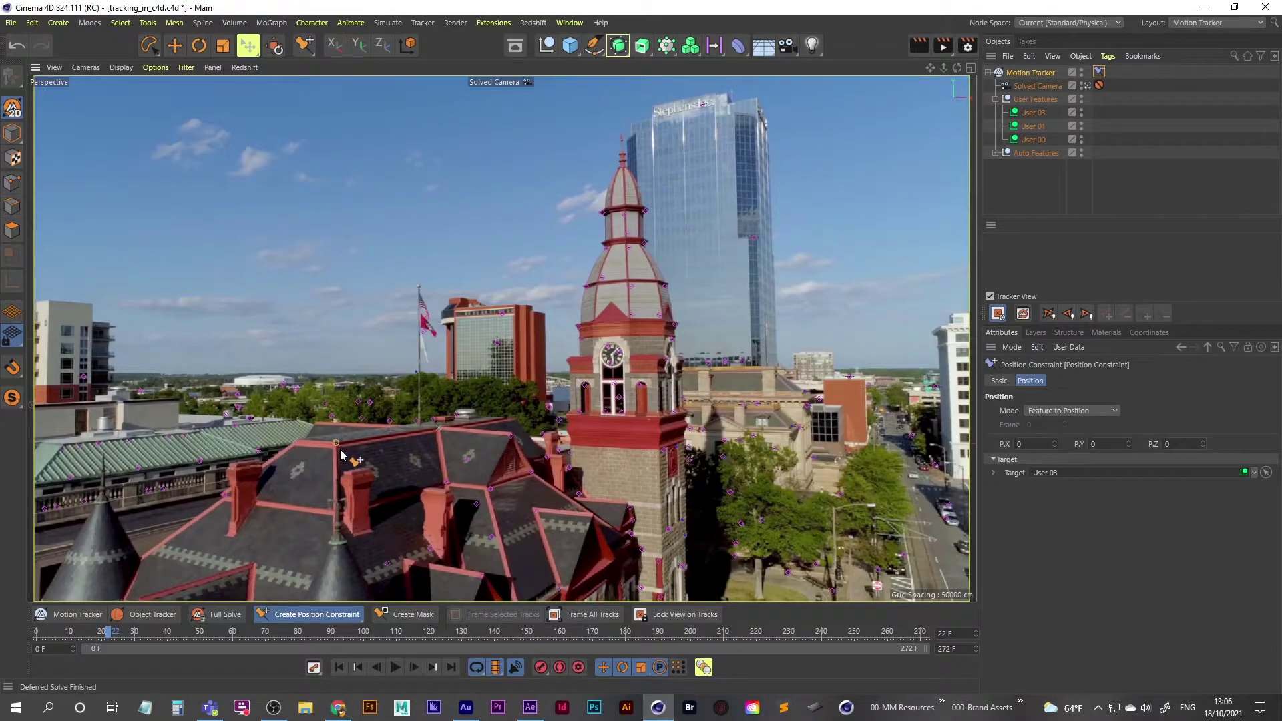
left_click(1028, 193)
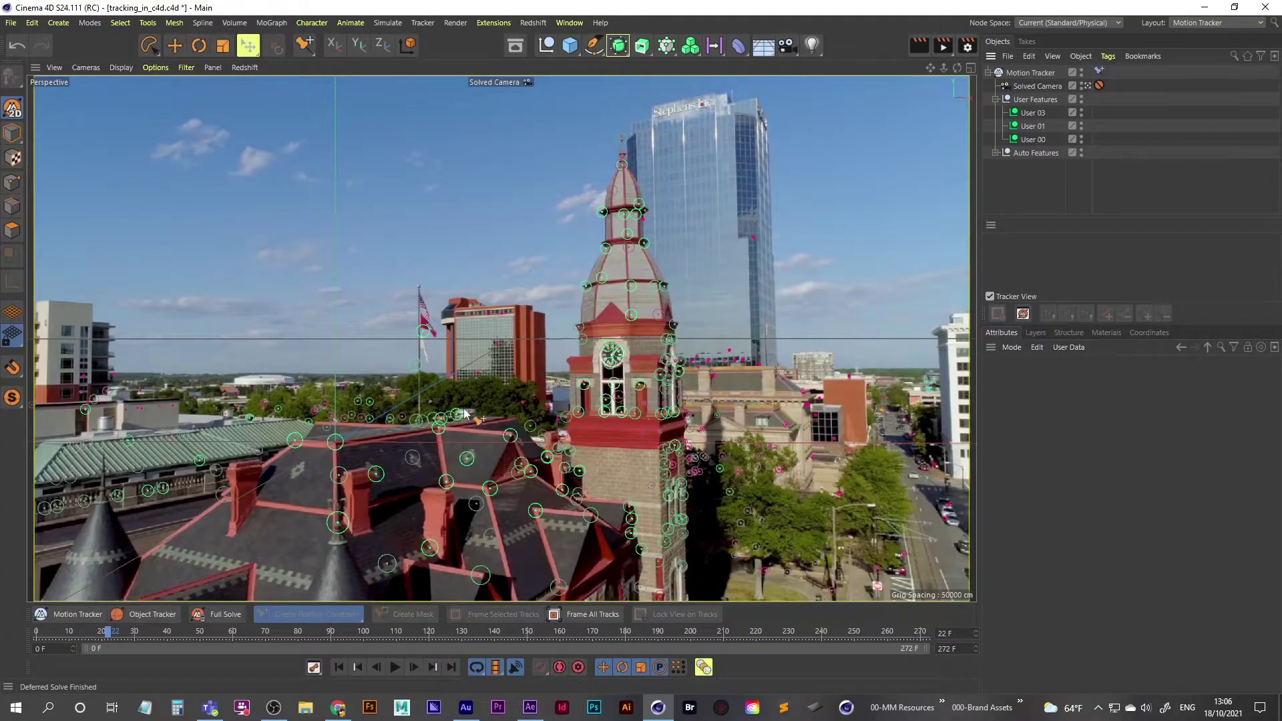
Inspect the constrained feature at the world origin from the default camera and return to the solved camera.
left_click(1086, 86)
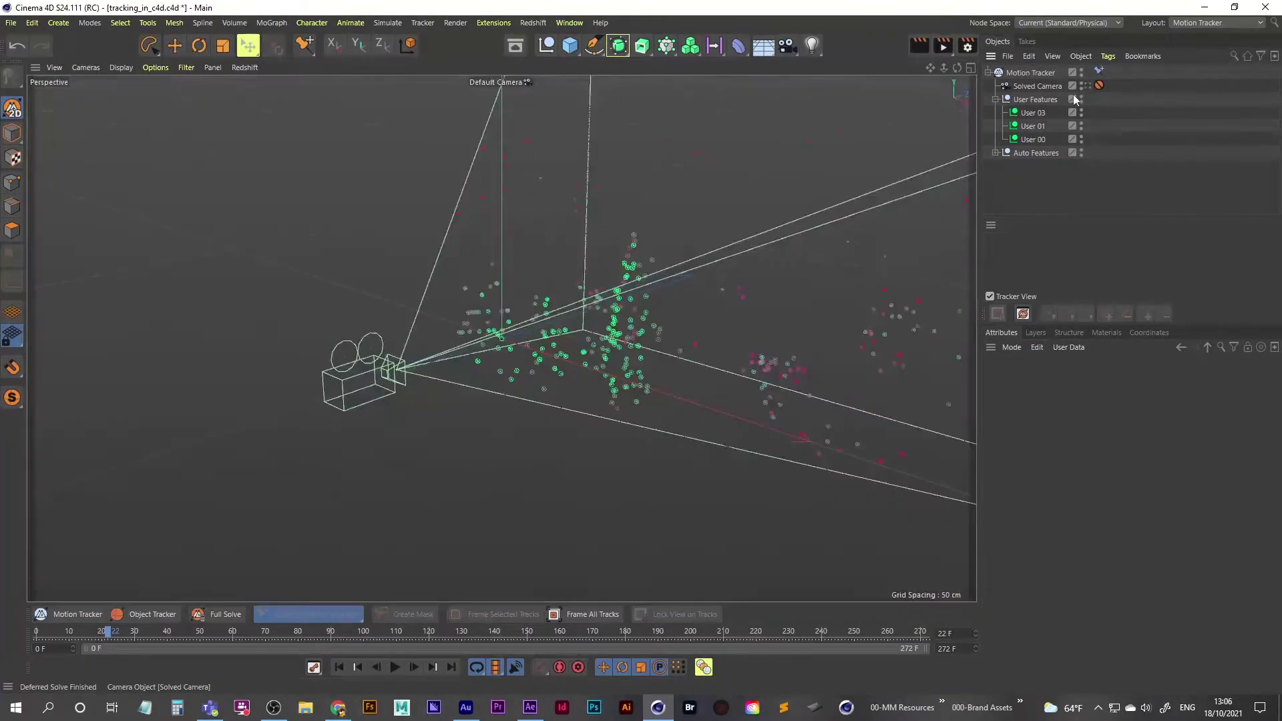
mouse_move(498, 339)
right_mouse_down("alt")
mouse_move(725, 289)
mouse_move(514, 357)
right_mouse_up("alt")
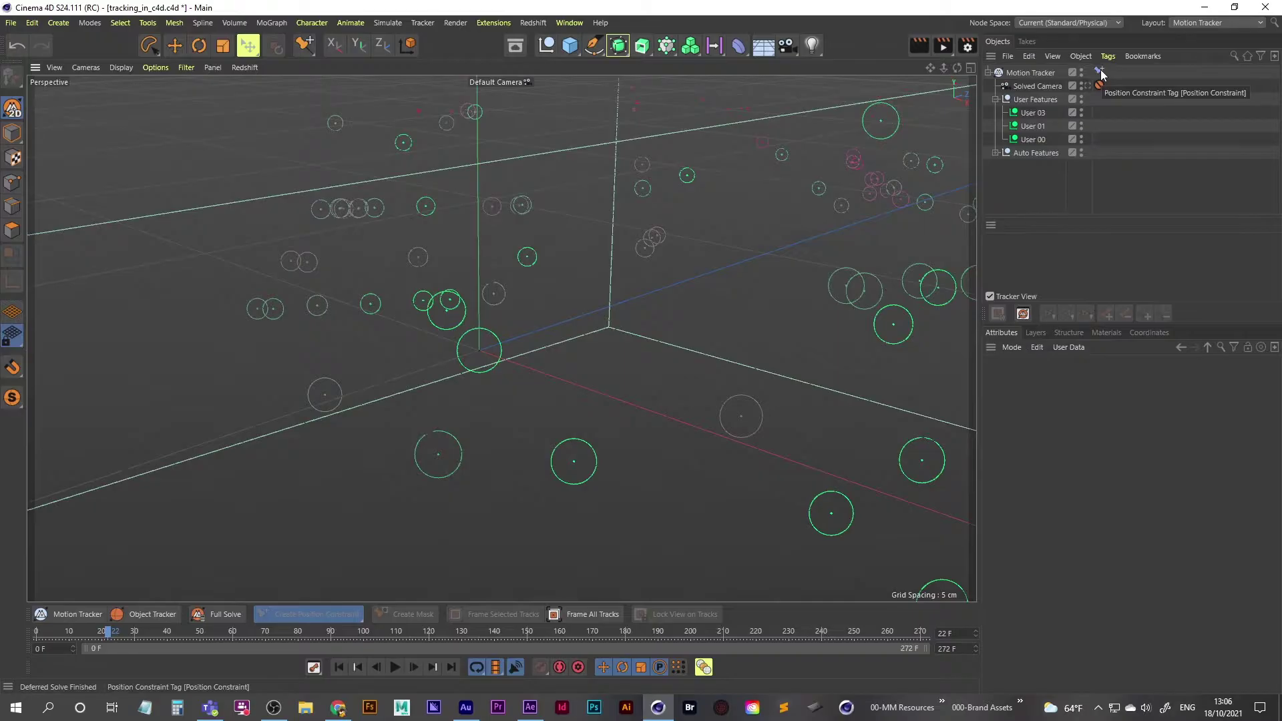
mouse_move(487, 358)
right_mouse_down("alt")
mouse_move(598, 321)
mouse_move(492, 357)
right_mouse_up("alt")
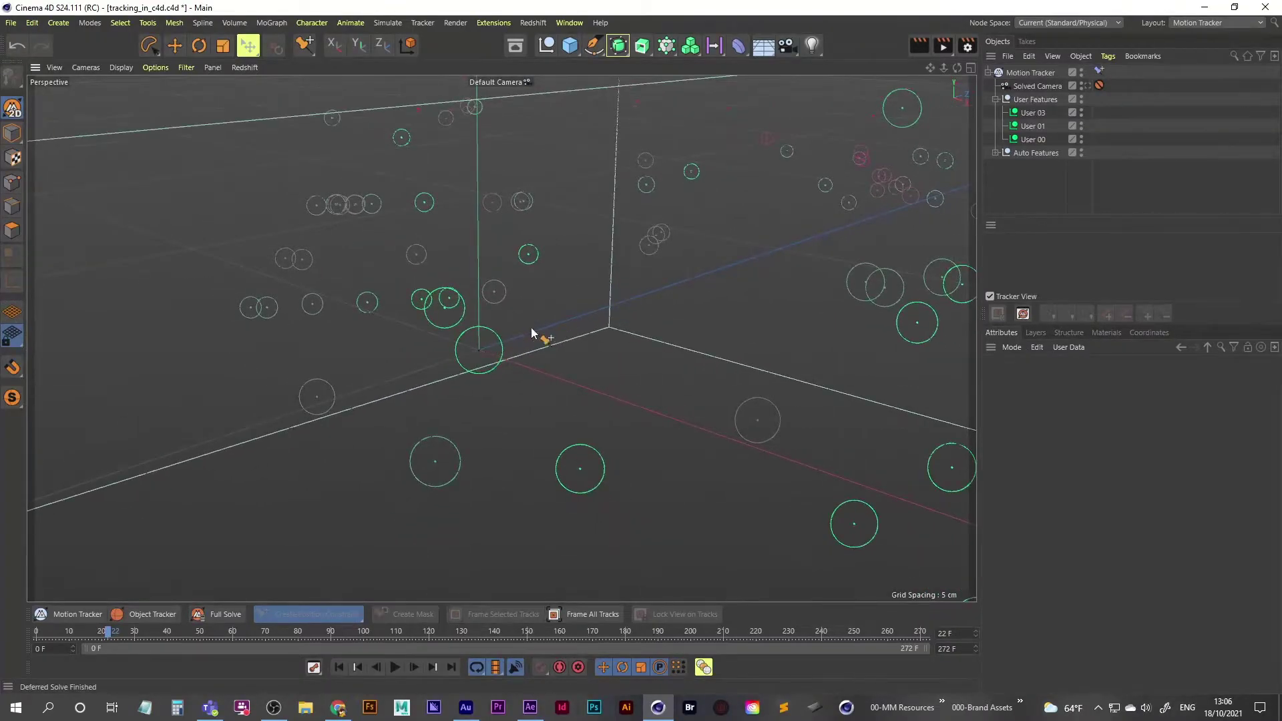
left_click(1086, 85)
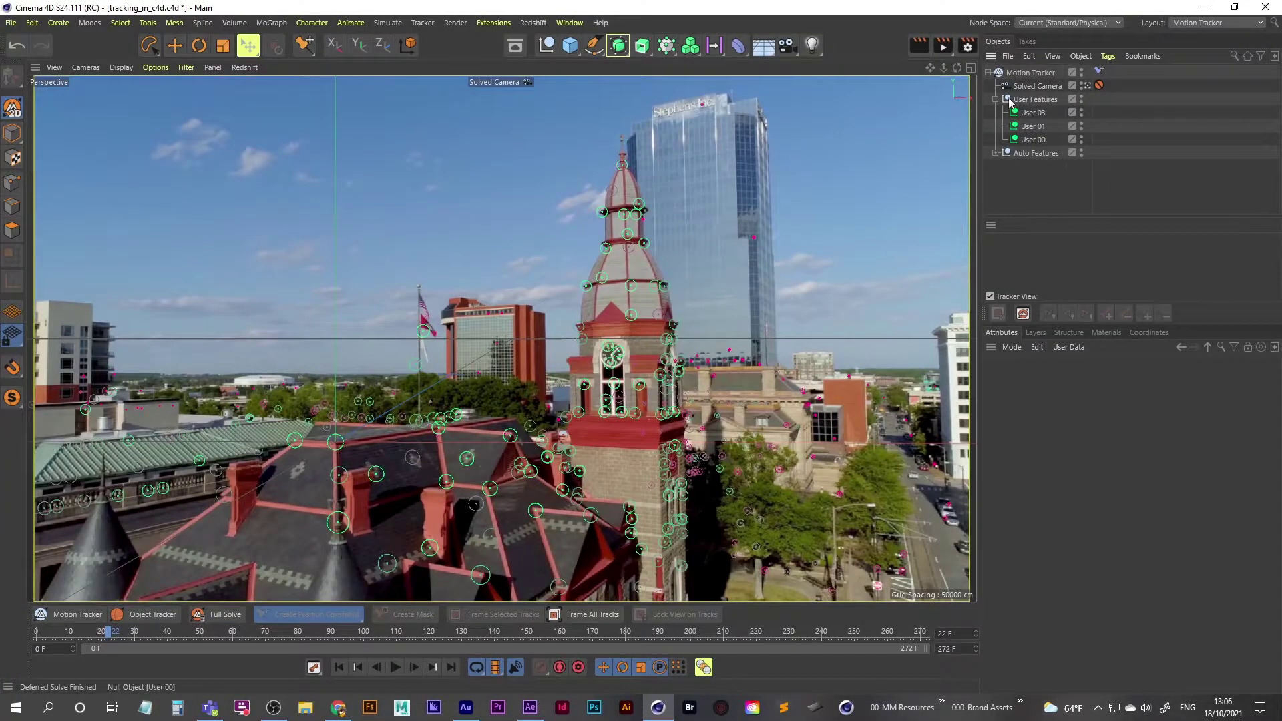
Add a planar constraint to the Motion Tracker through User 00, User 01 and User 03 on the roof, and add a Figure primitive.
left_click(1028, 73)
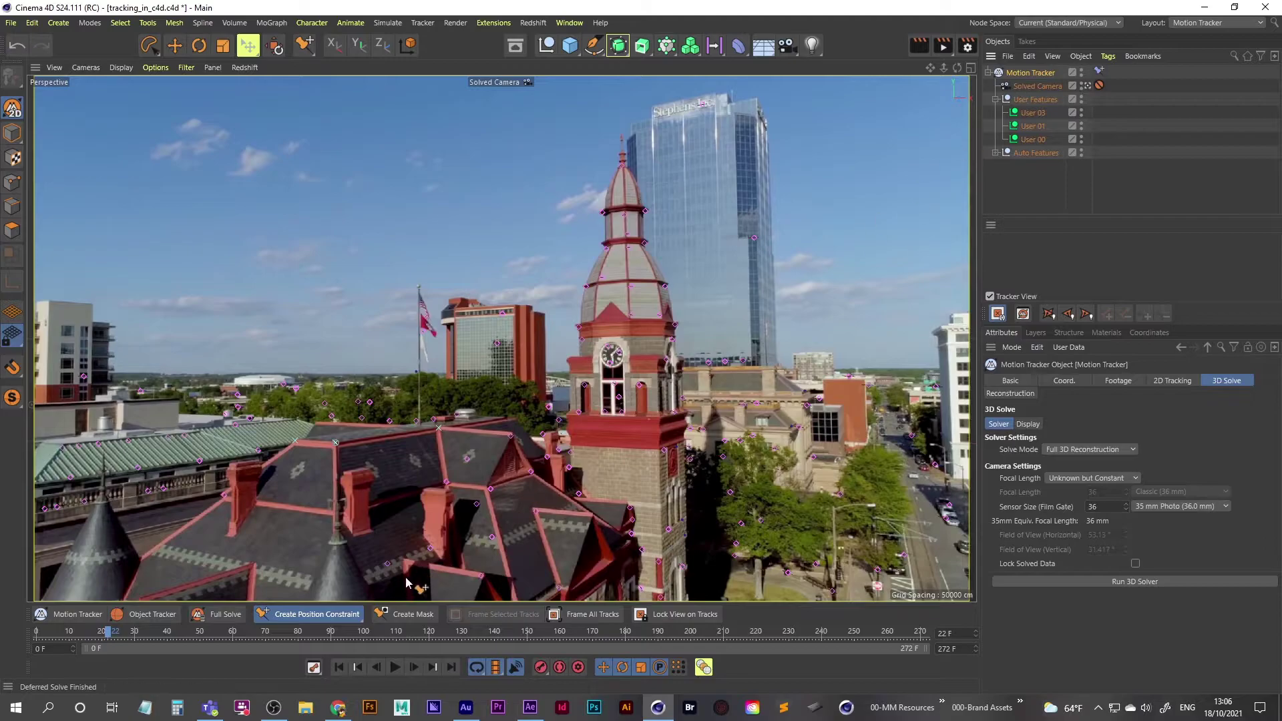
left_click(311, 614)
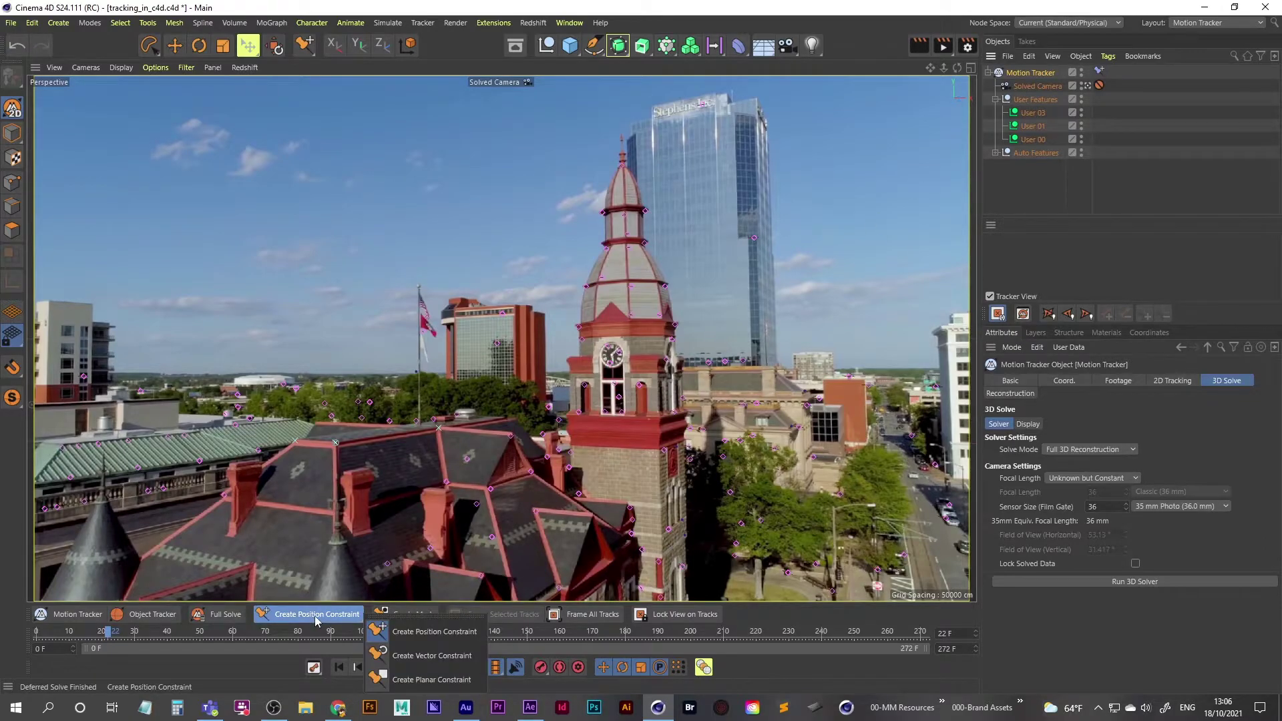
left_click(422, 679)
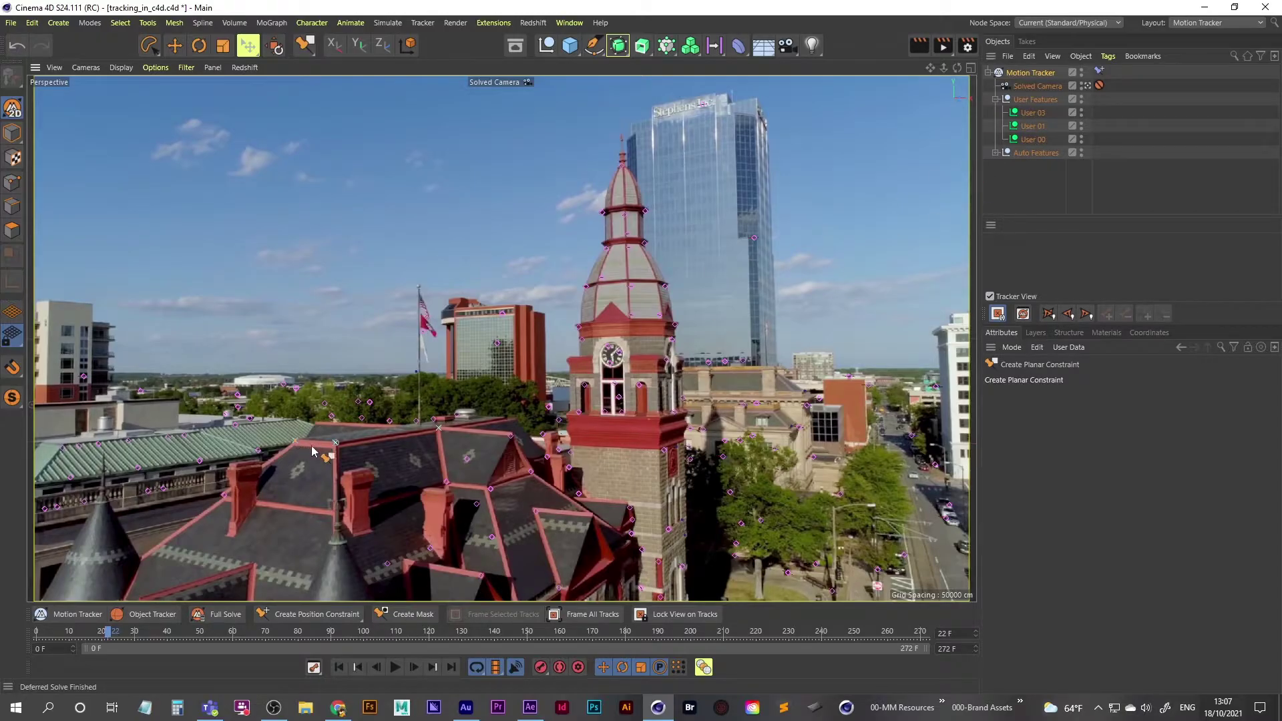
left_click(335, 442)
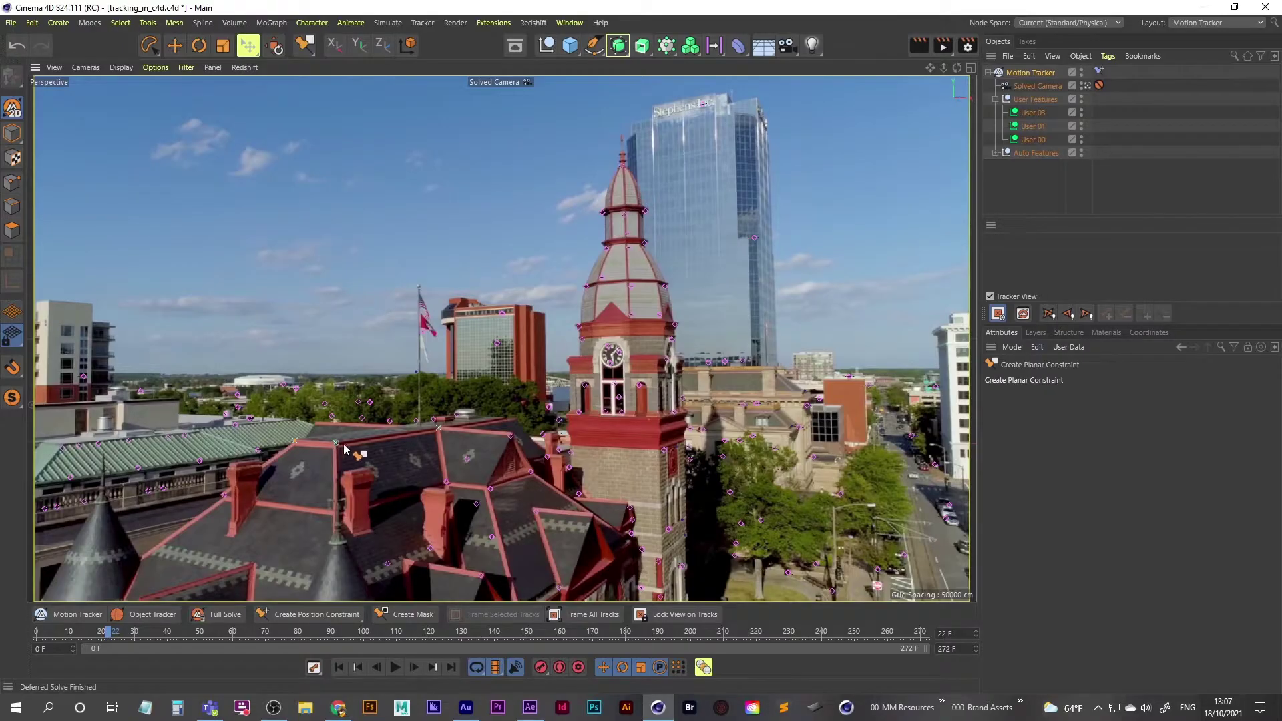
left_click(439, 430)
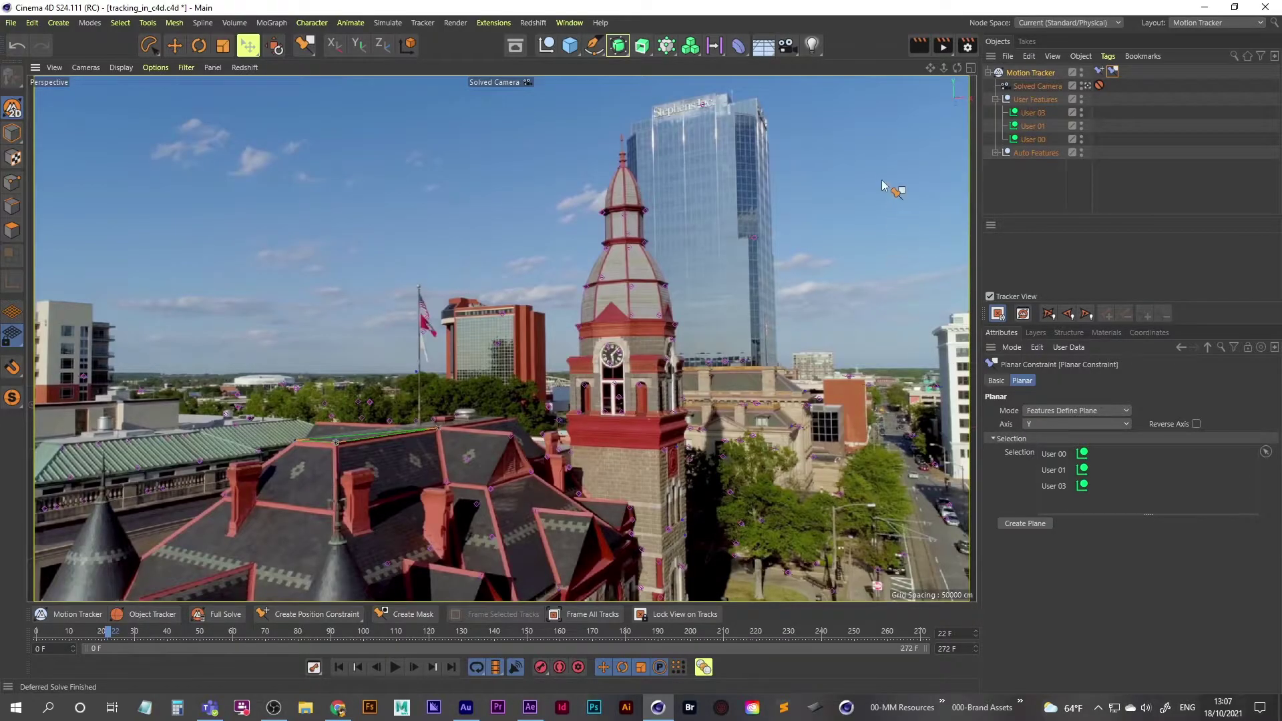
left_click(571, 47)
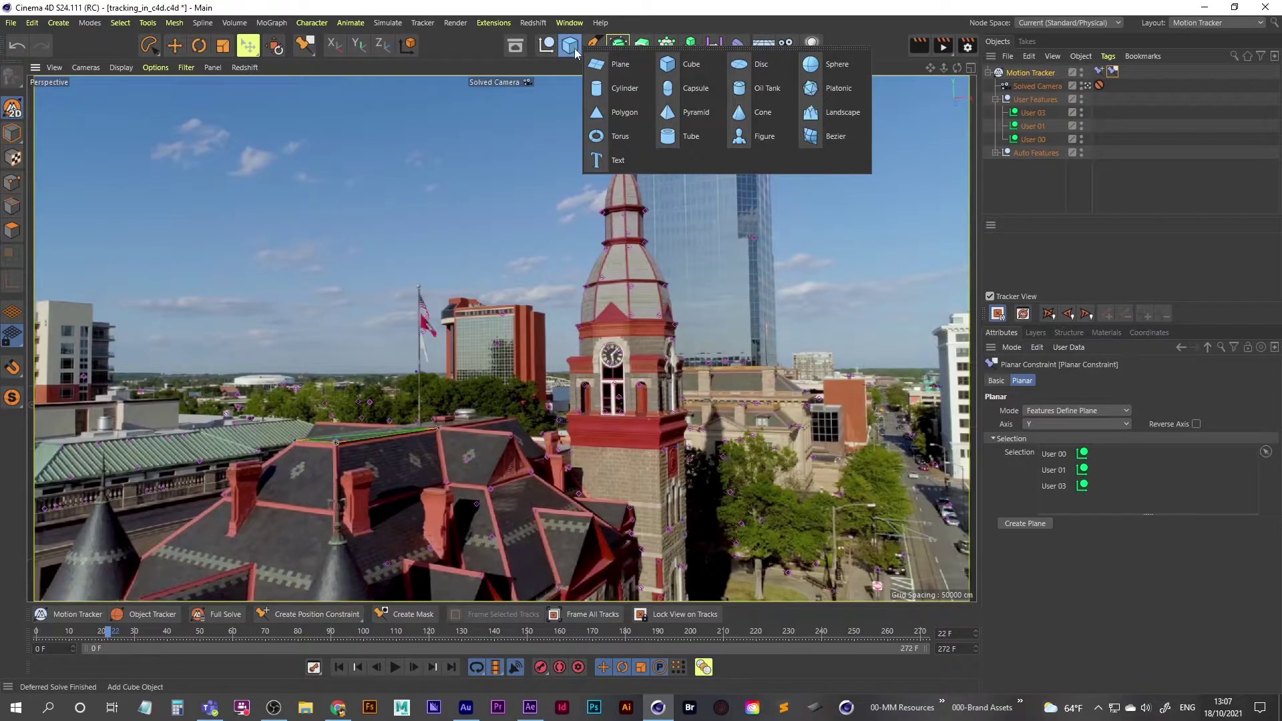
left_click(758, 137)
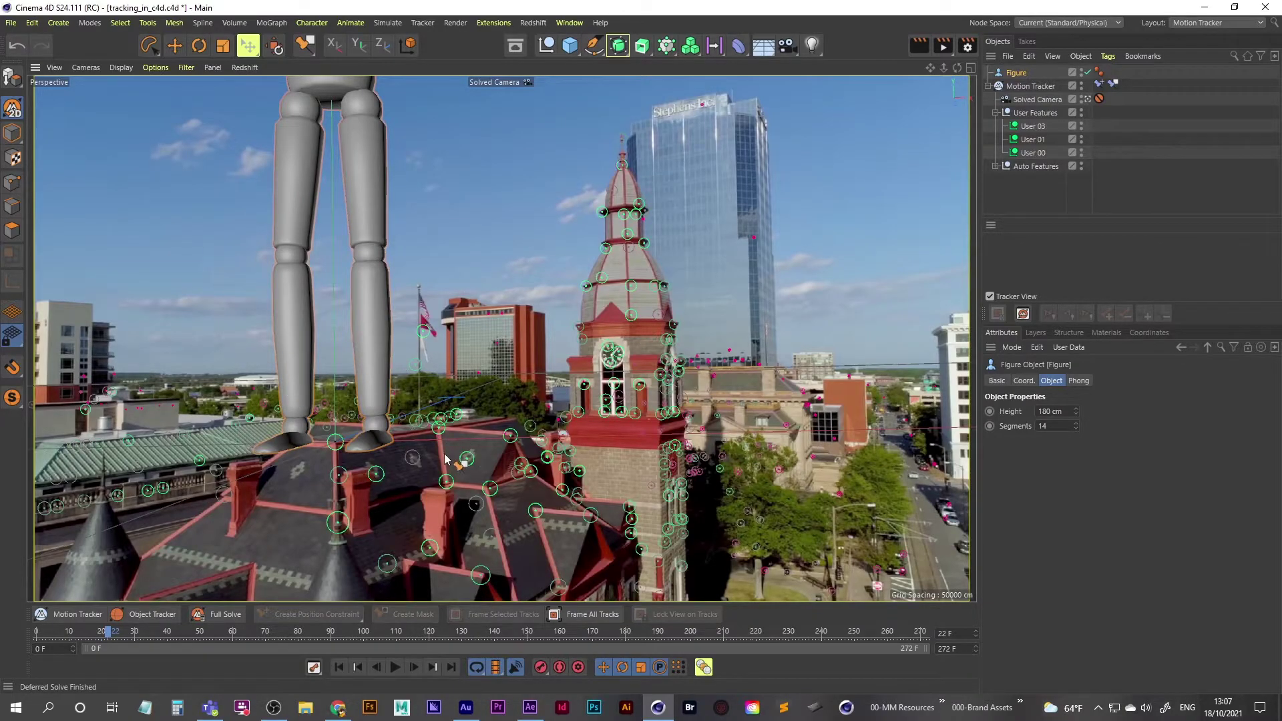
Try the planar constraint's axis on X and Z, and set it back to Y.
left_click(1113, 83)
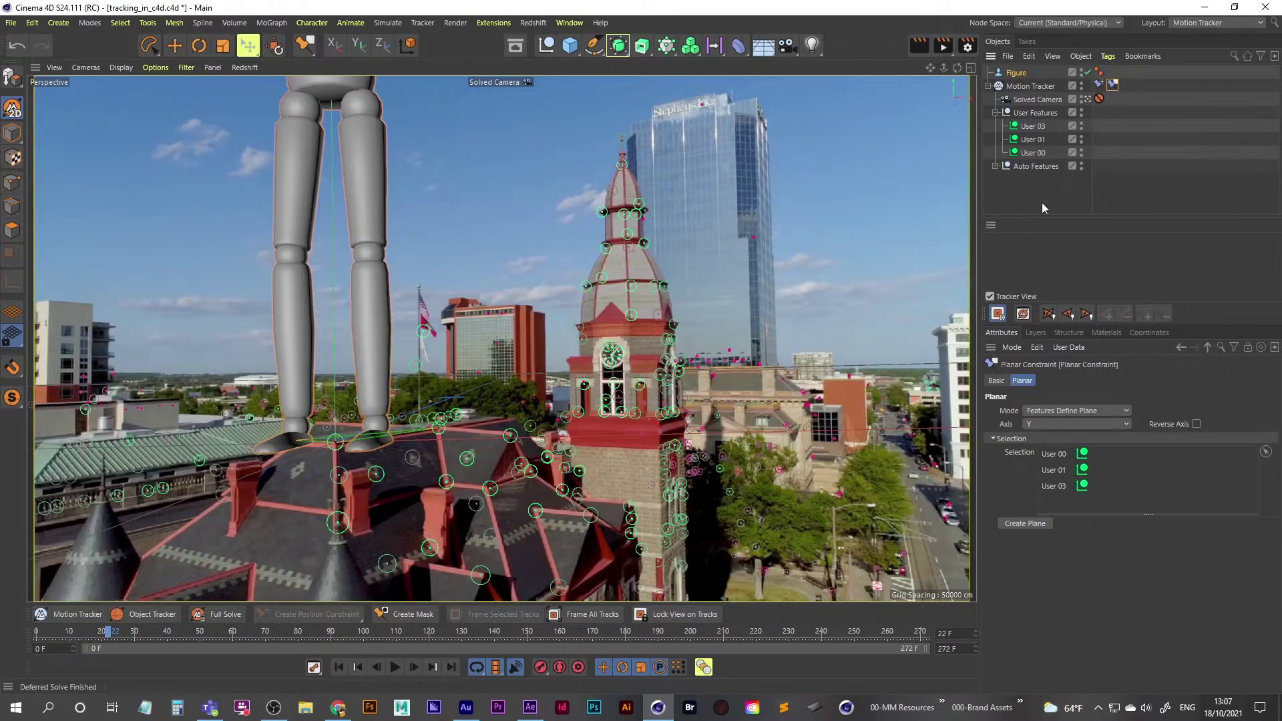
left_click(1046, 425)
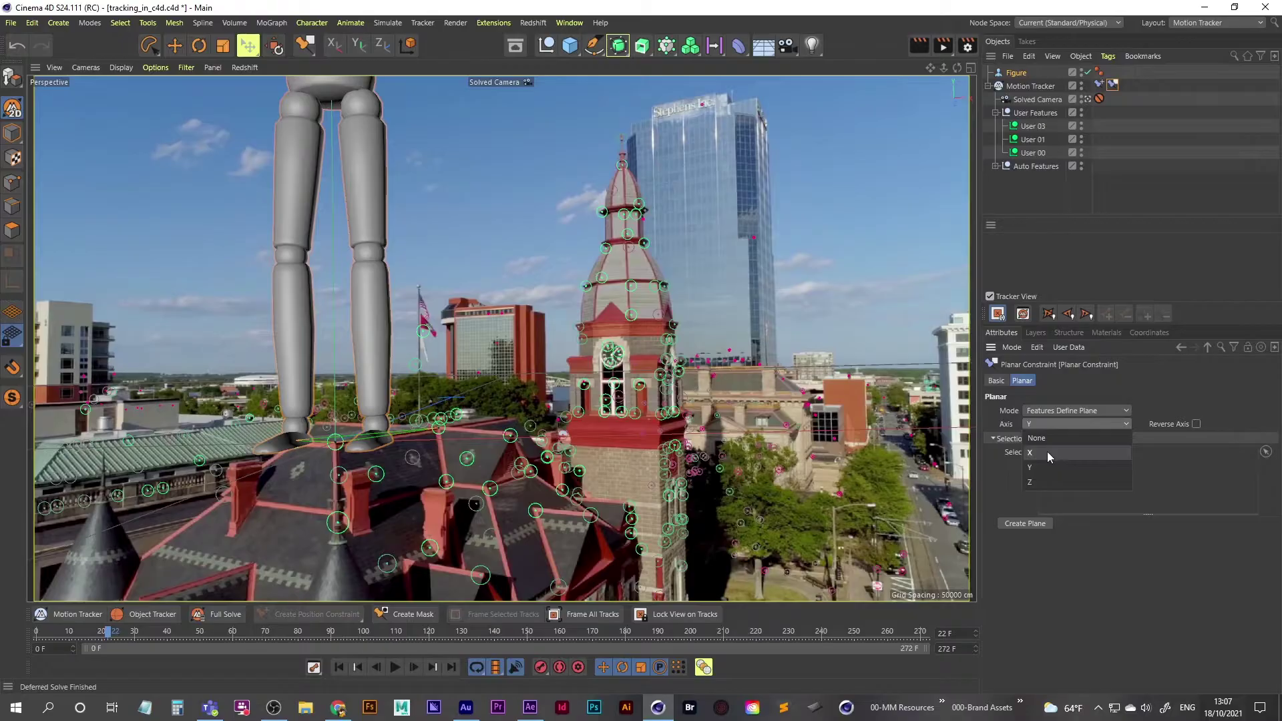
left_click(1047, 453)
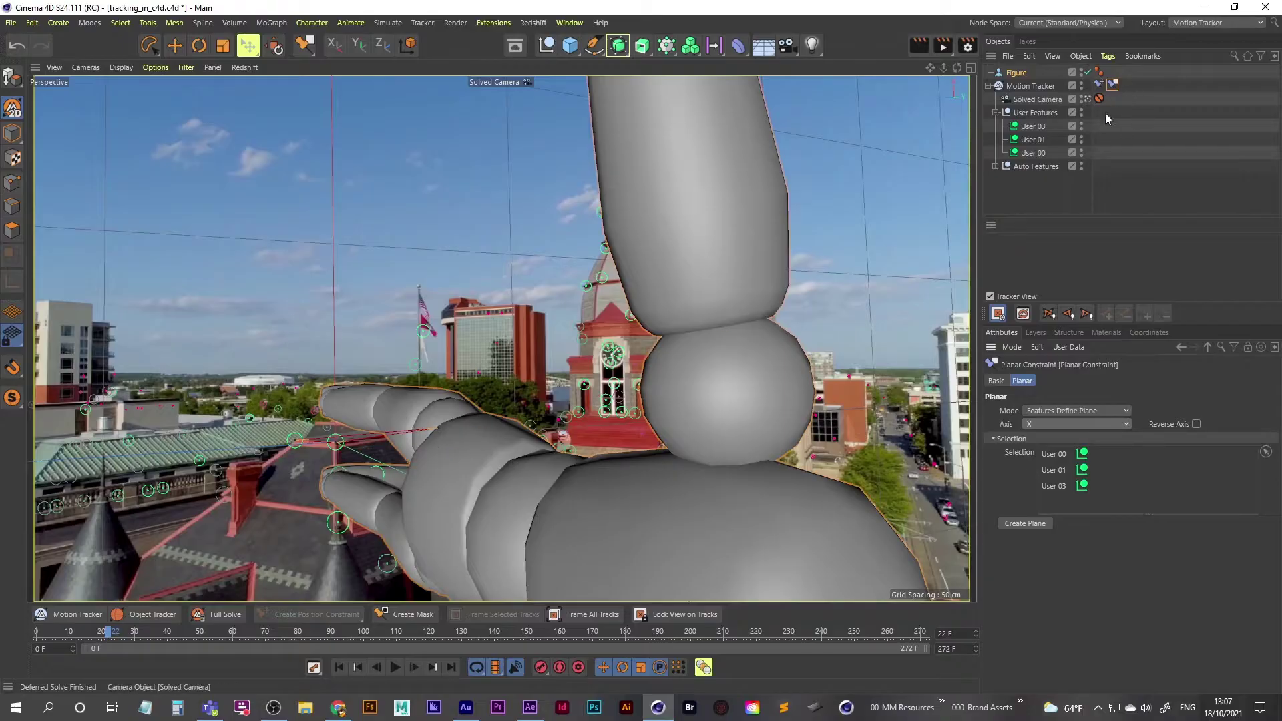
left_click(1044, 424)
left_click(1050, 480)
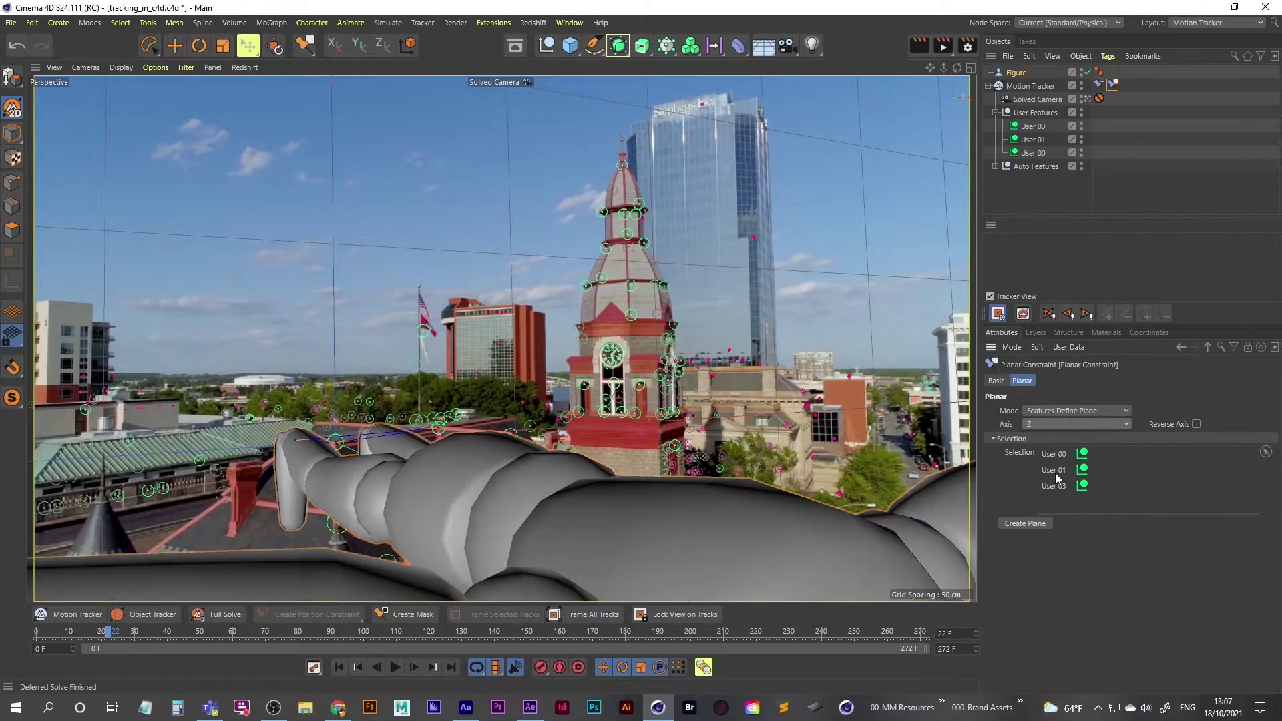
left_click(1042, 422)
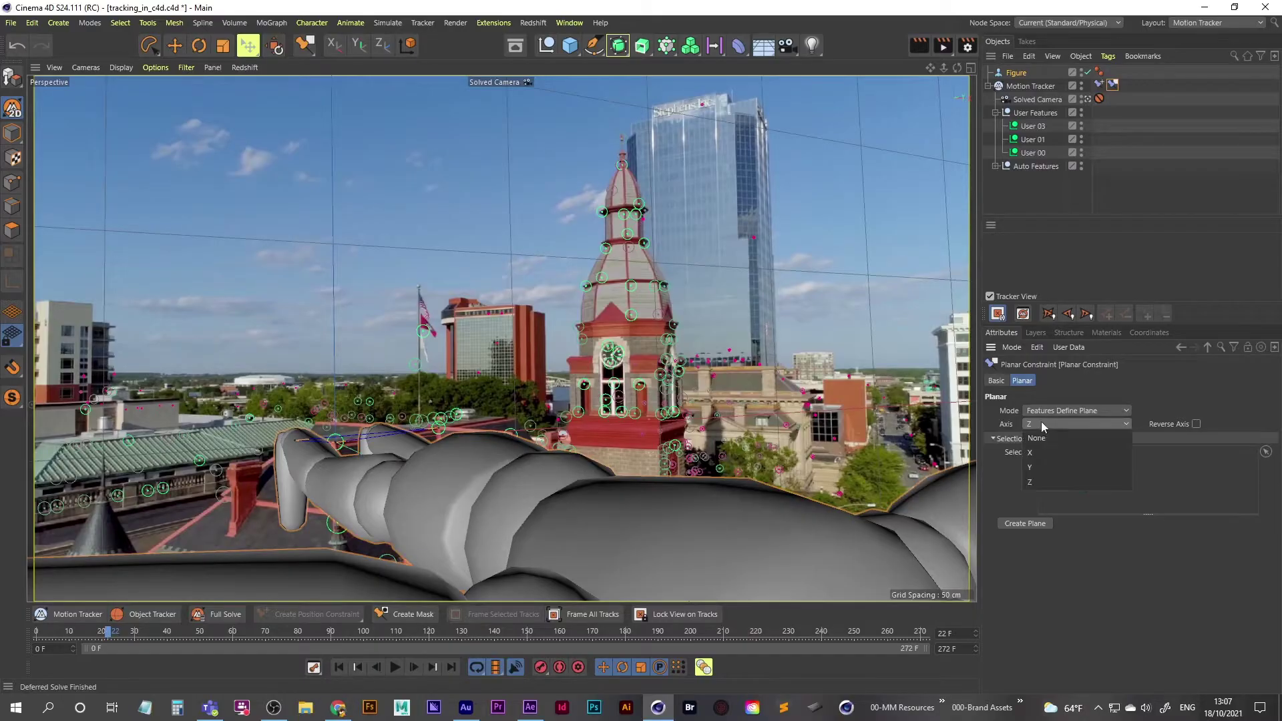
left_click(1054, 467)
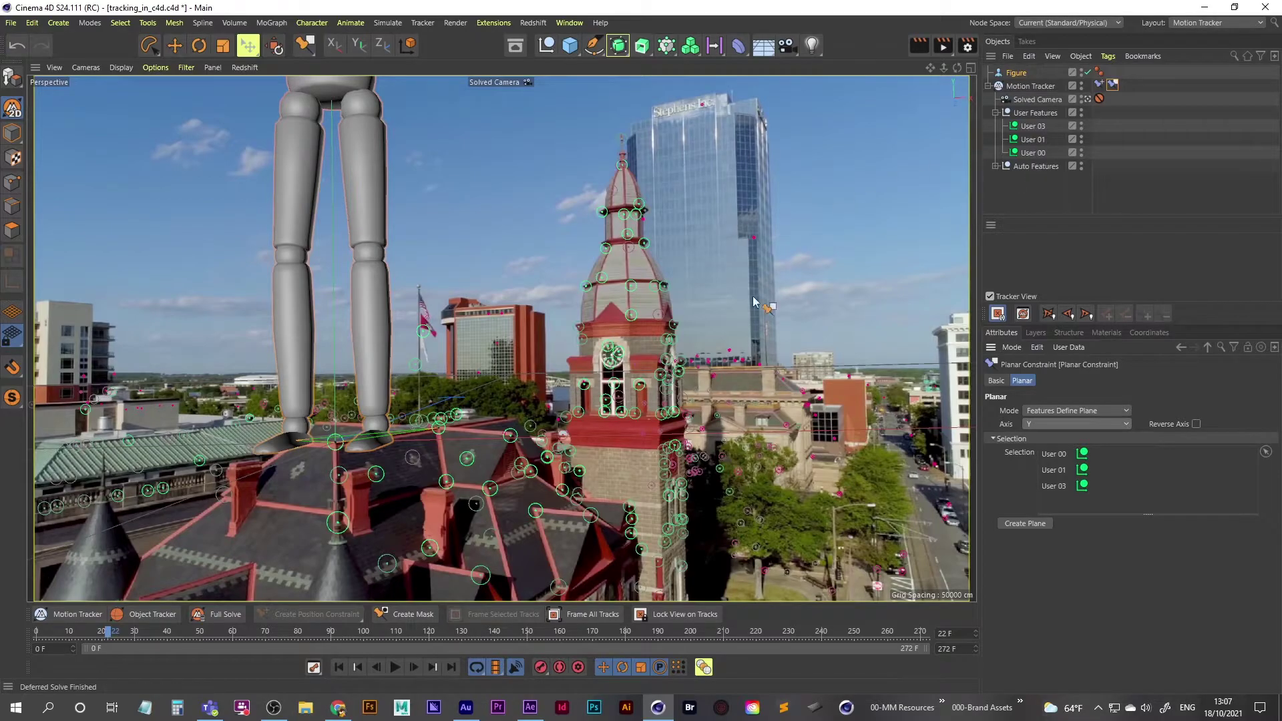
left_click(1028, 86)
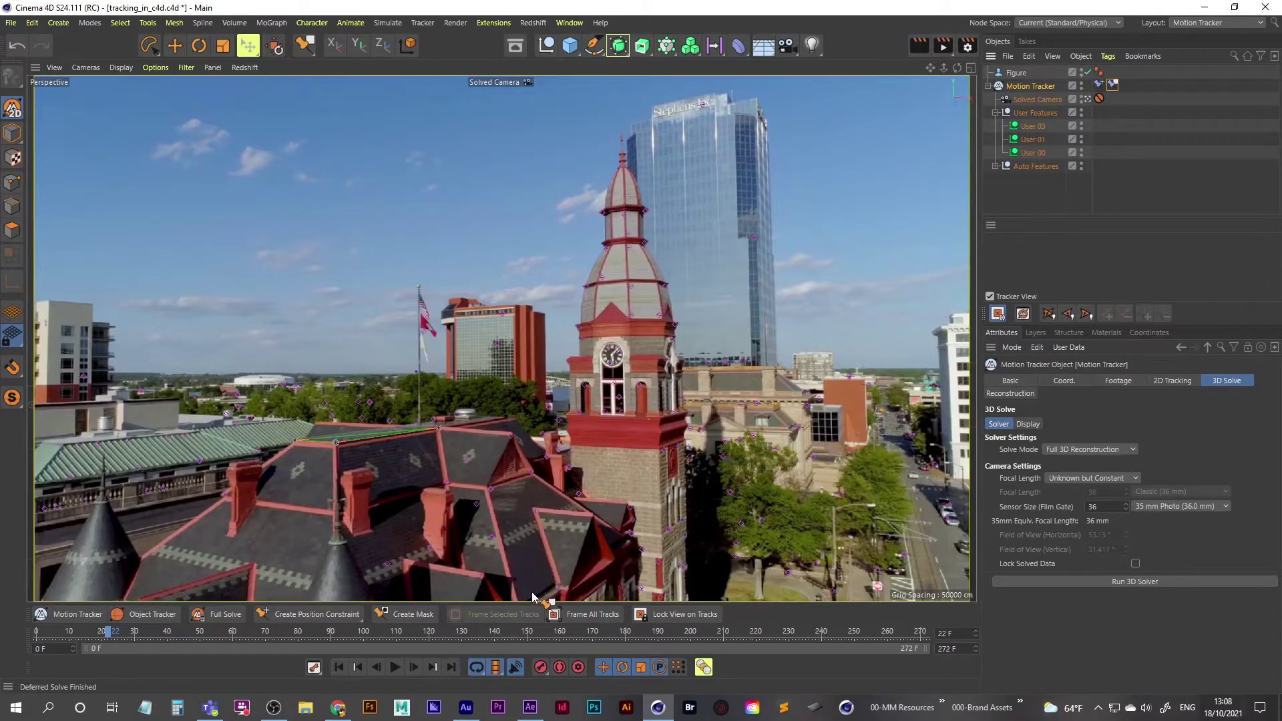
left_click(325, 616)
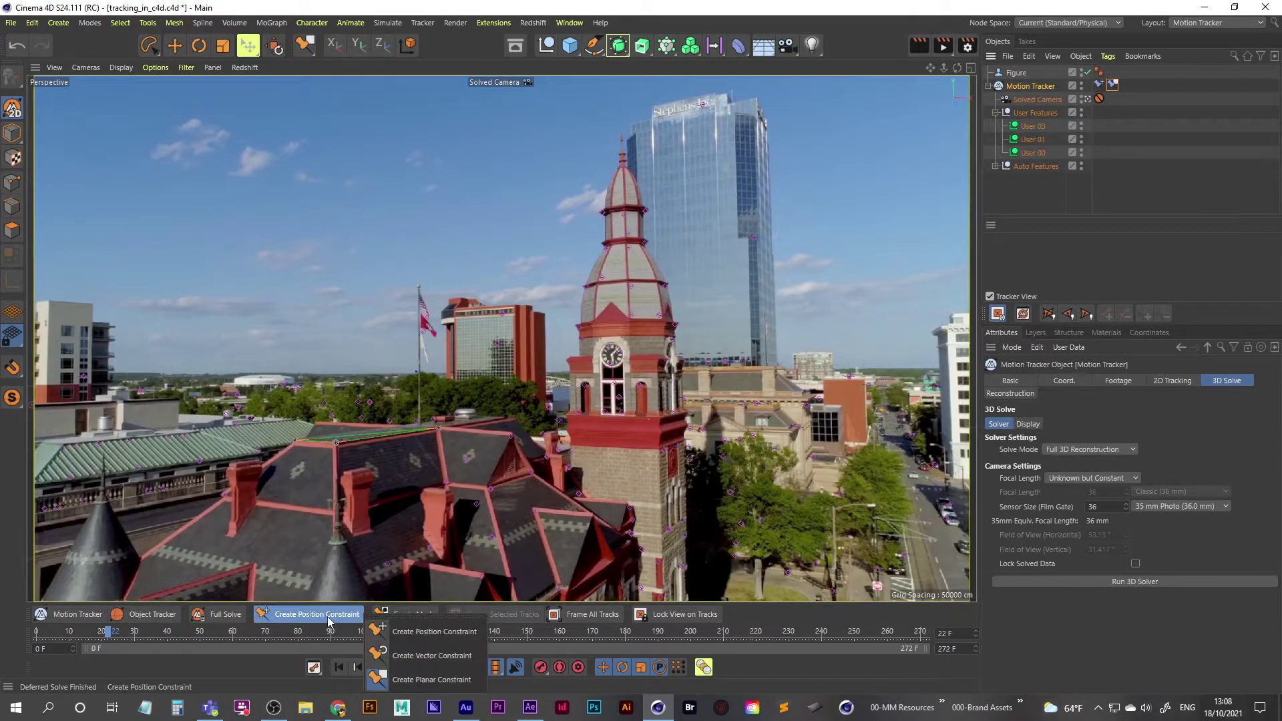
left_click(430, 655)
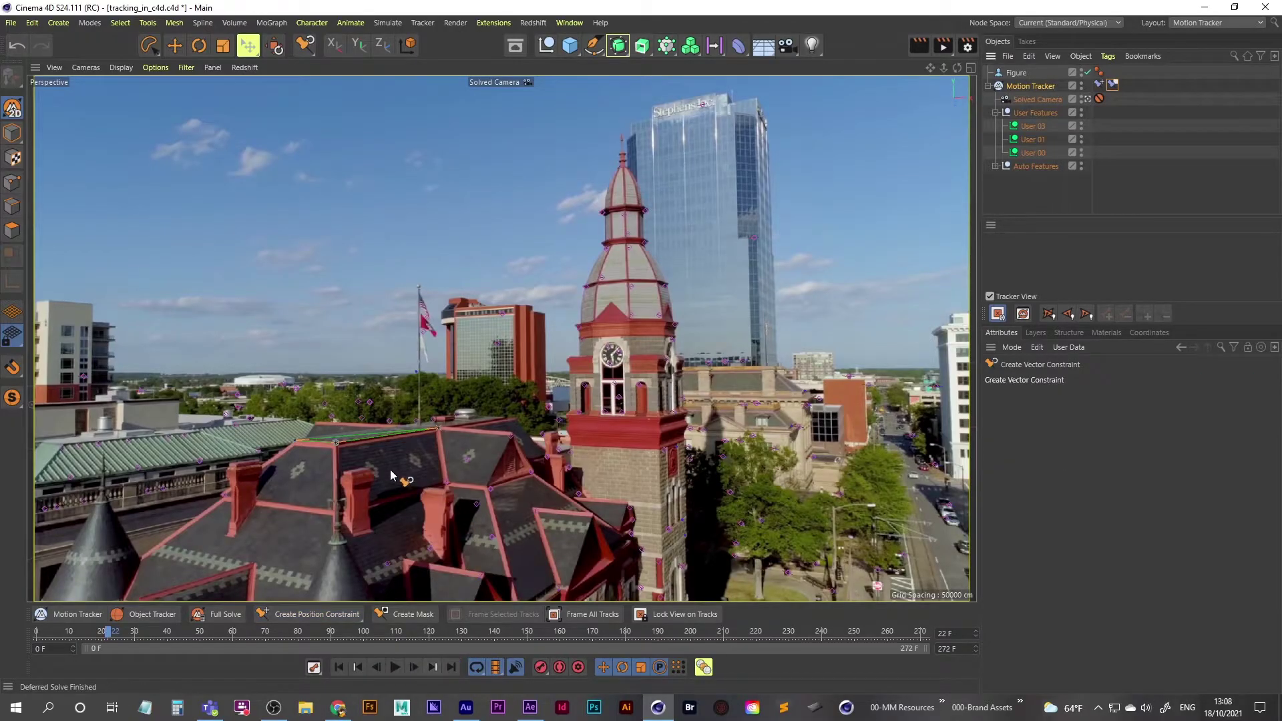
left_click(1039, 74)
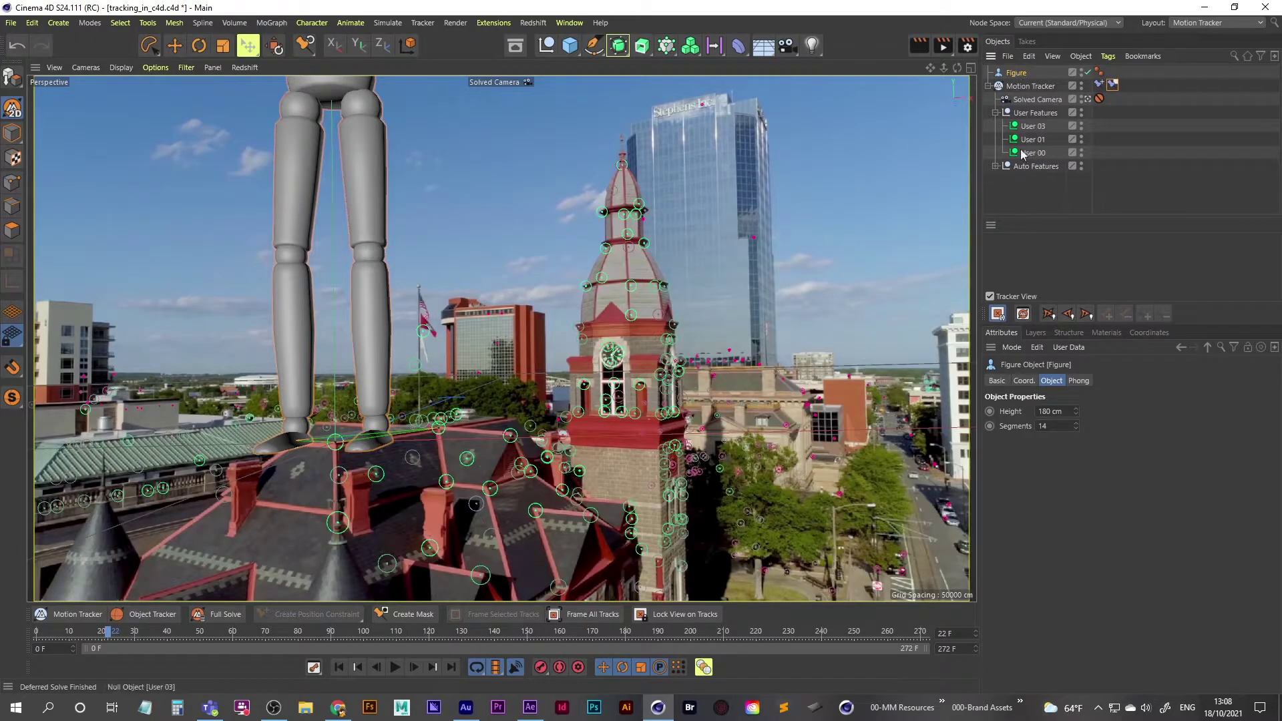
left_click(1054, 411)
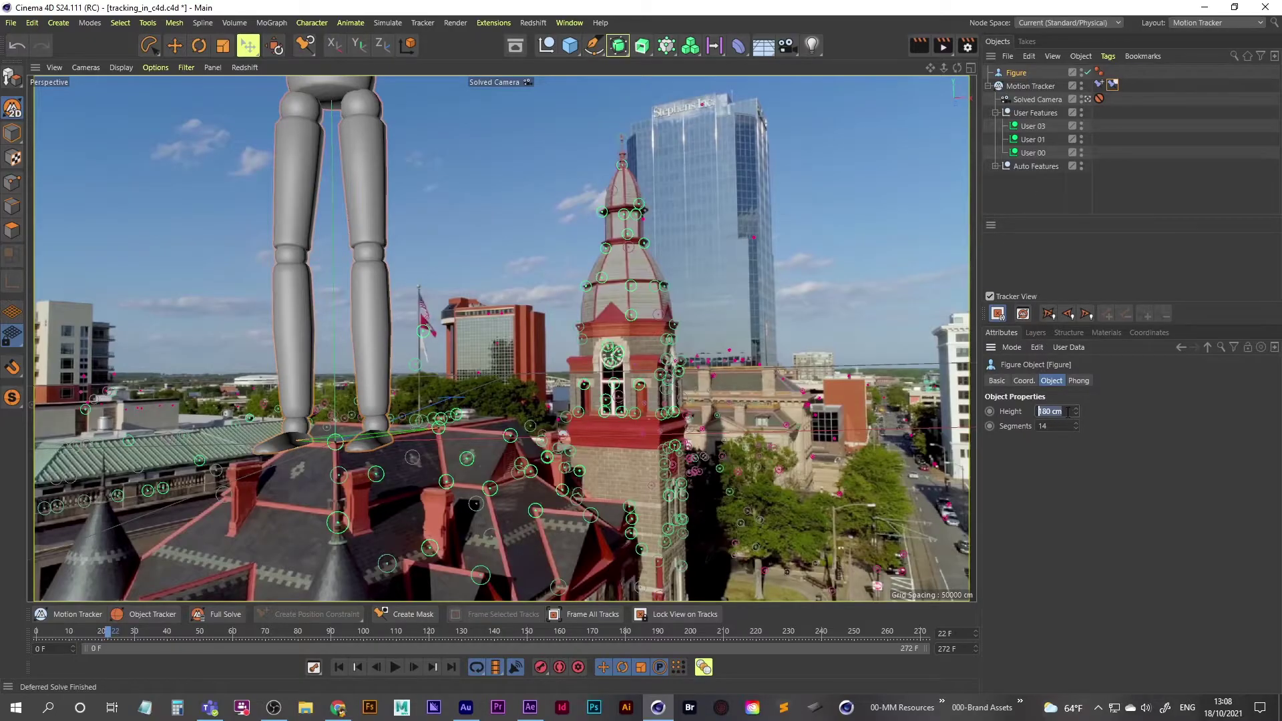
left_click_drag(1068, 412, 1014, 420)
left_click(1020, 75)
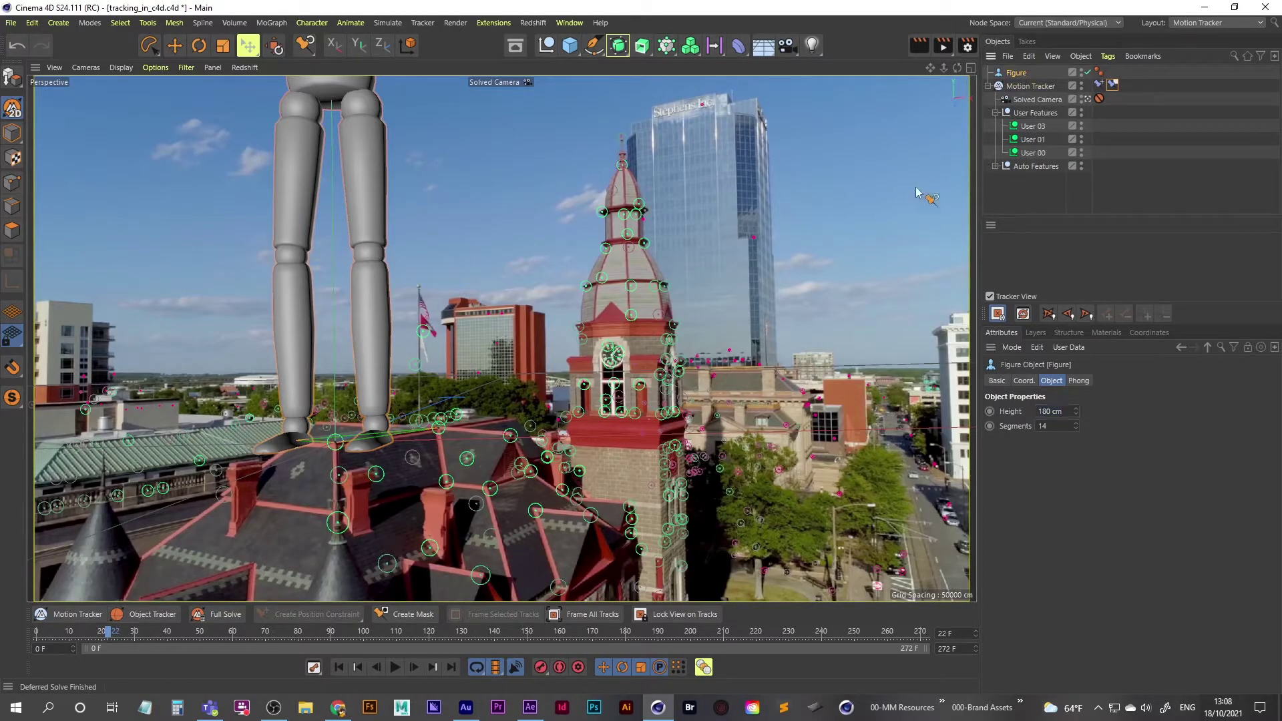
left_click(1030, 86)
left_click_drag(315, 614, 437, 656)
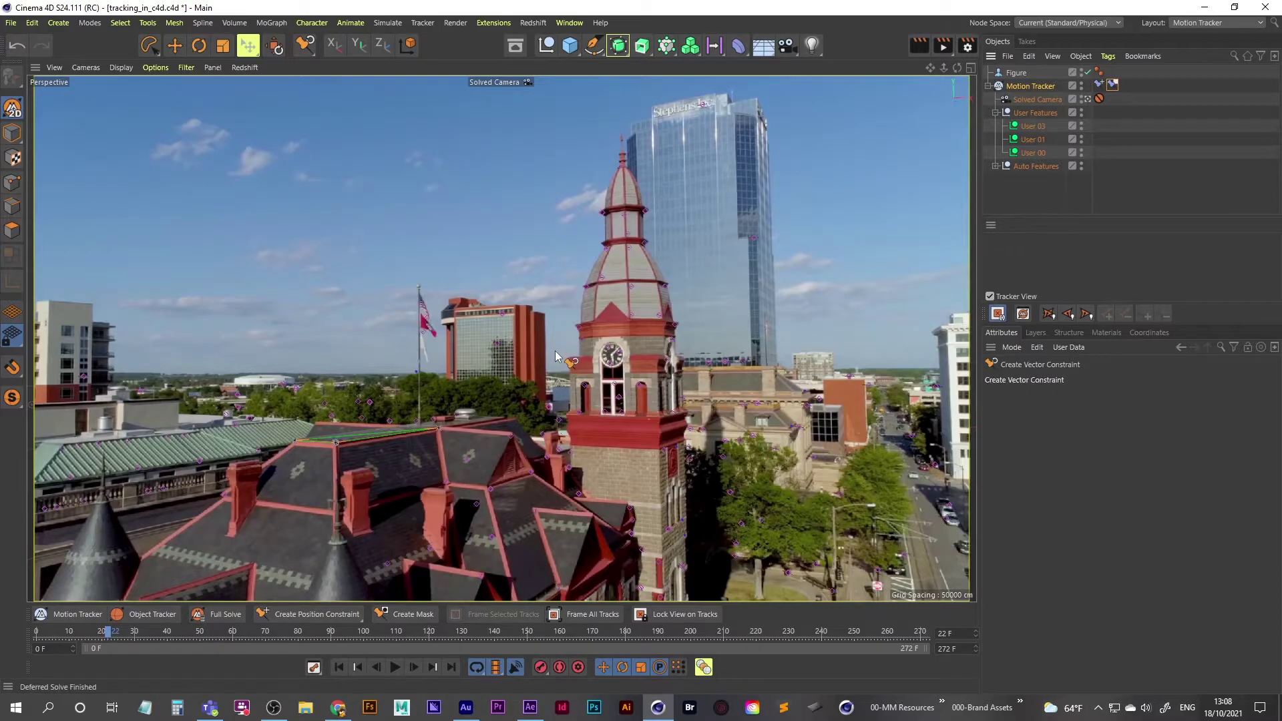
left_click(1016, 72)
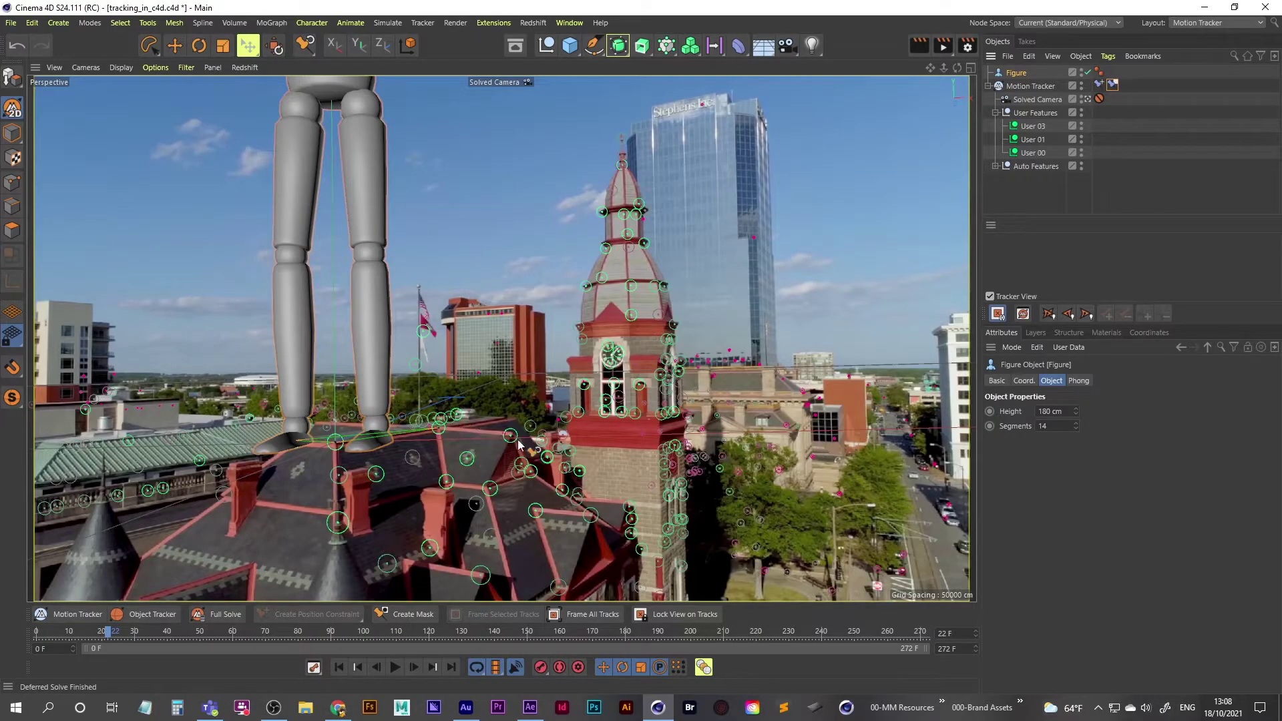
Add a vector constraint to the Motion Tracker between the User 01 and User 03 features along the roof ridge.
left_click(1036, 87)
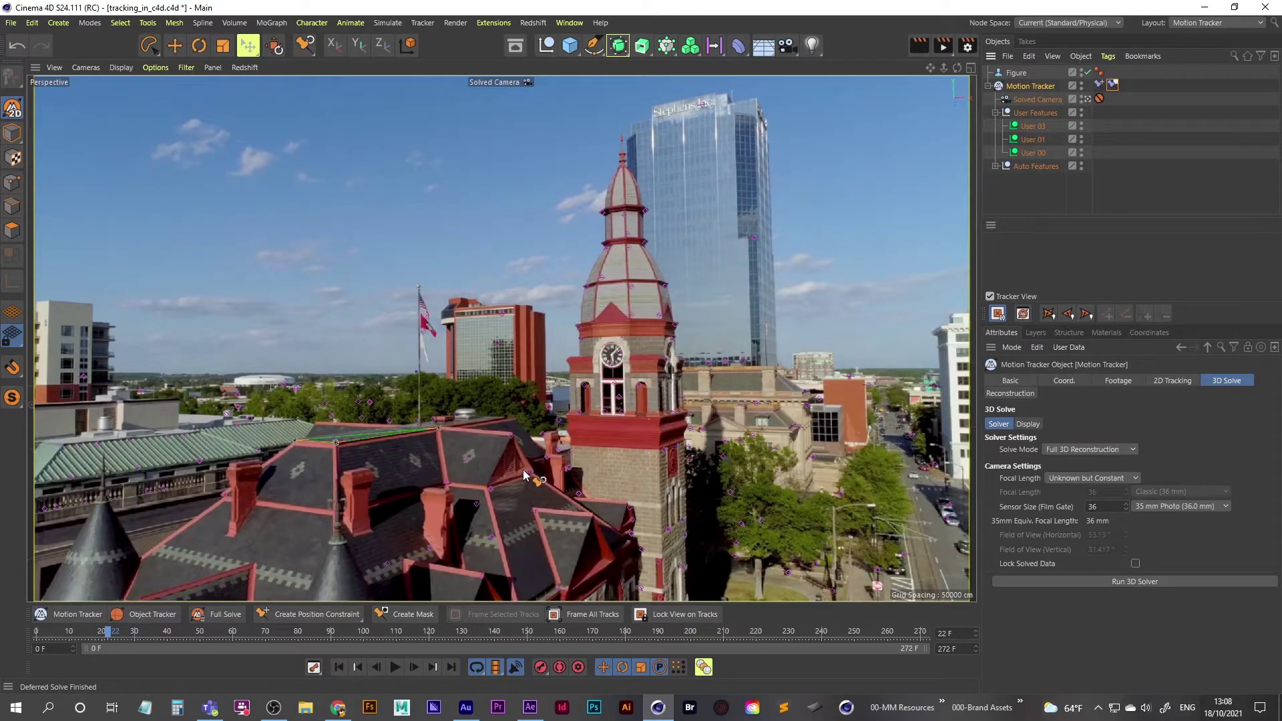
left_click(304, 614)
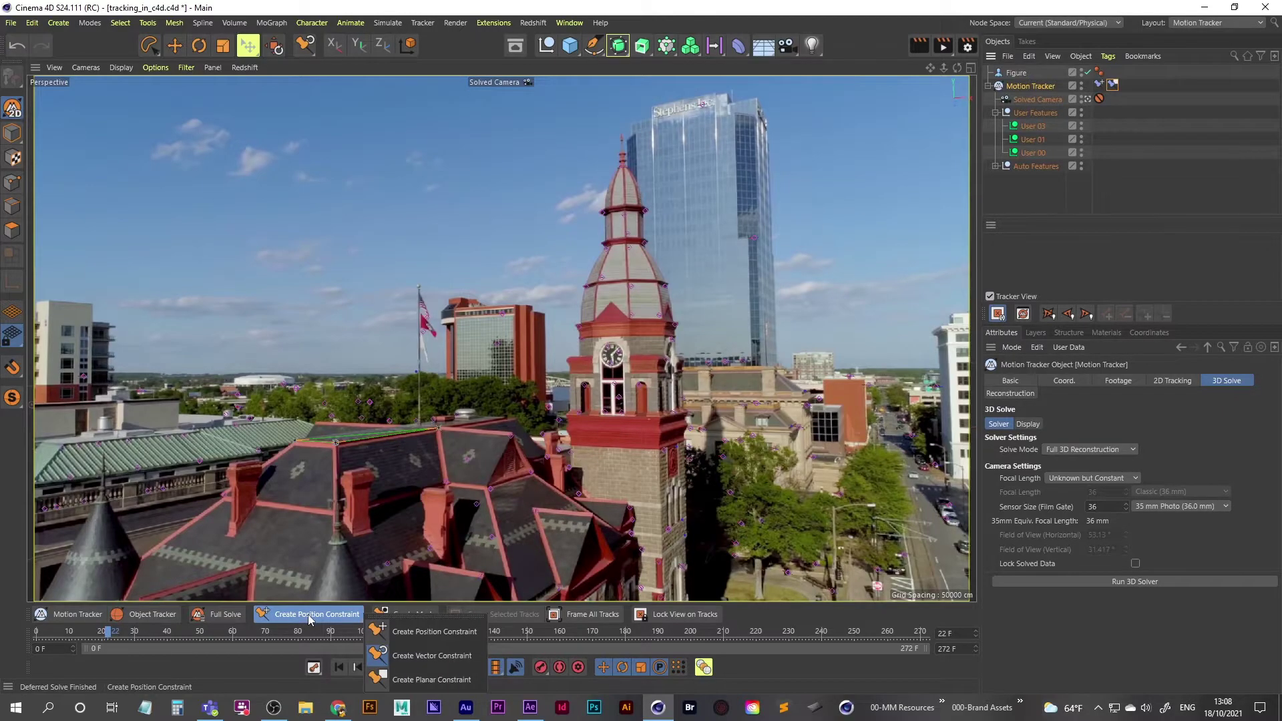
left_click(428, 656)
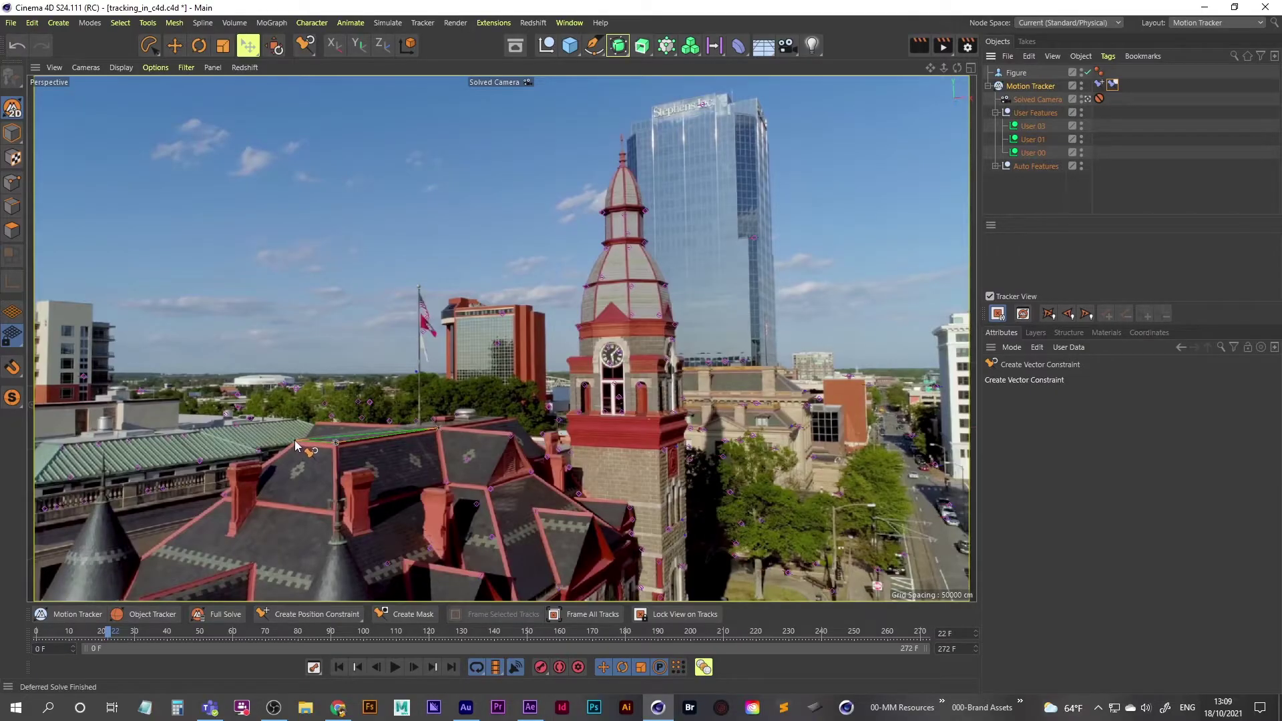
left_click_drag(331, 447, 336, 444)
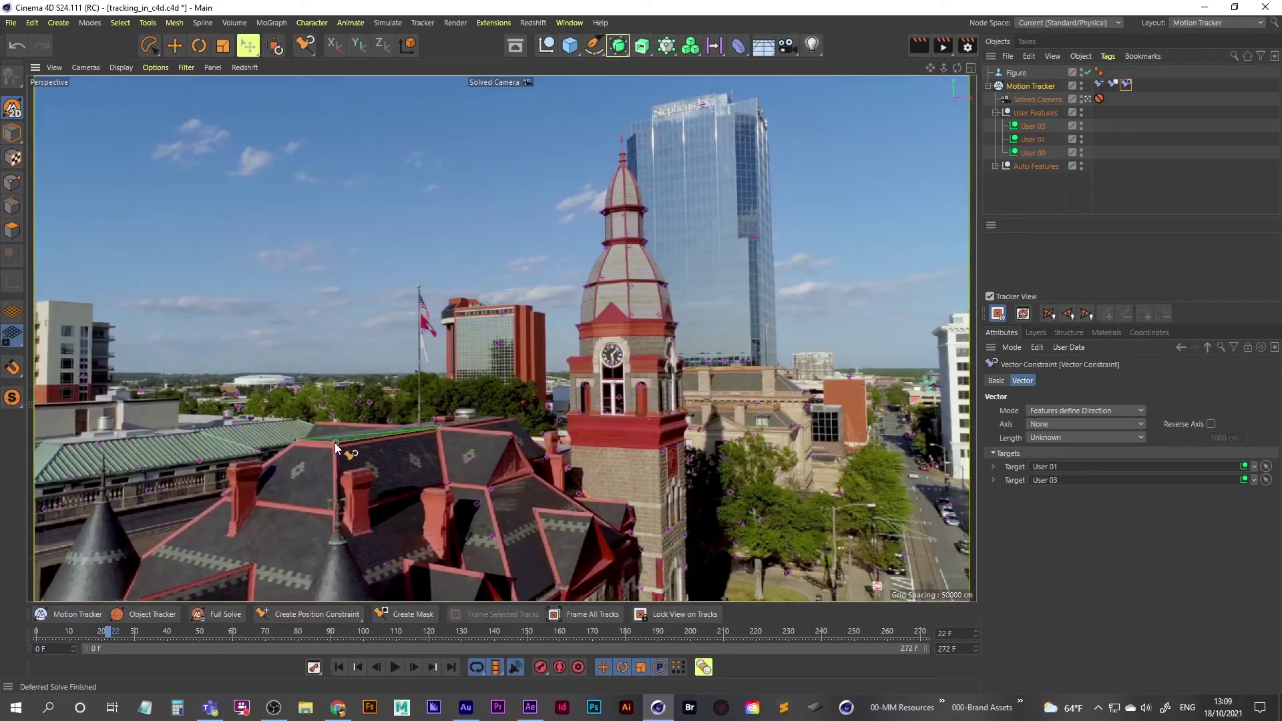
left_click_drag(294, 439, 296, 441)
key("ctrl+z")
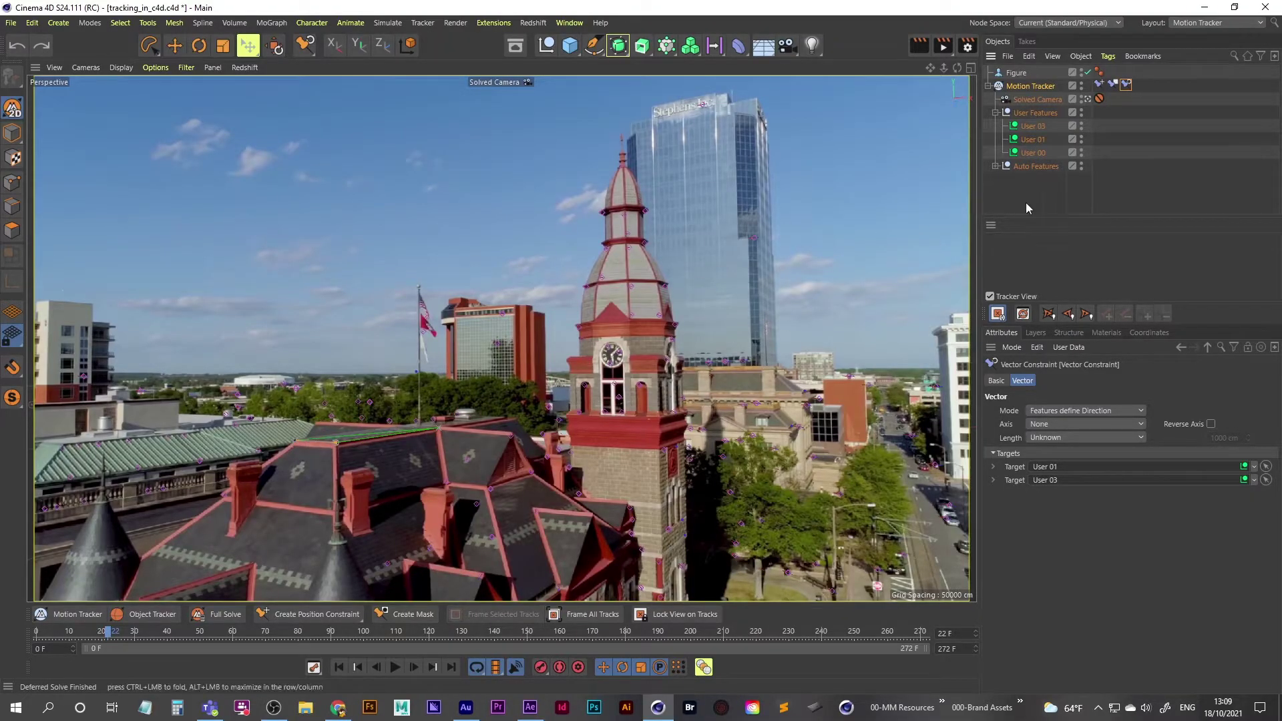
Try the vector constraint's axis on X and Y, checking how the Figure is oriented on the roof.
left_click(1127, 85)
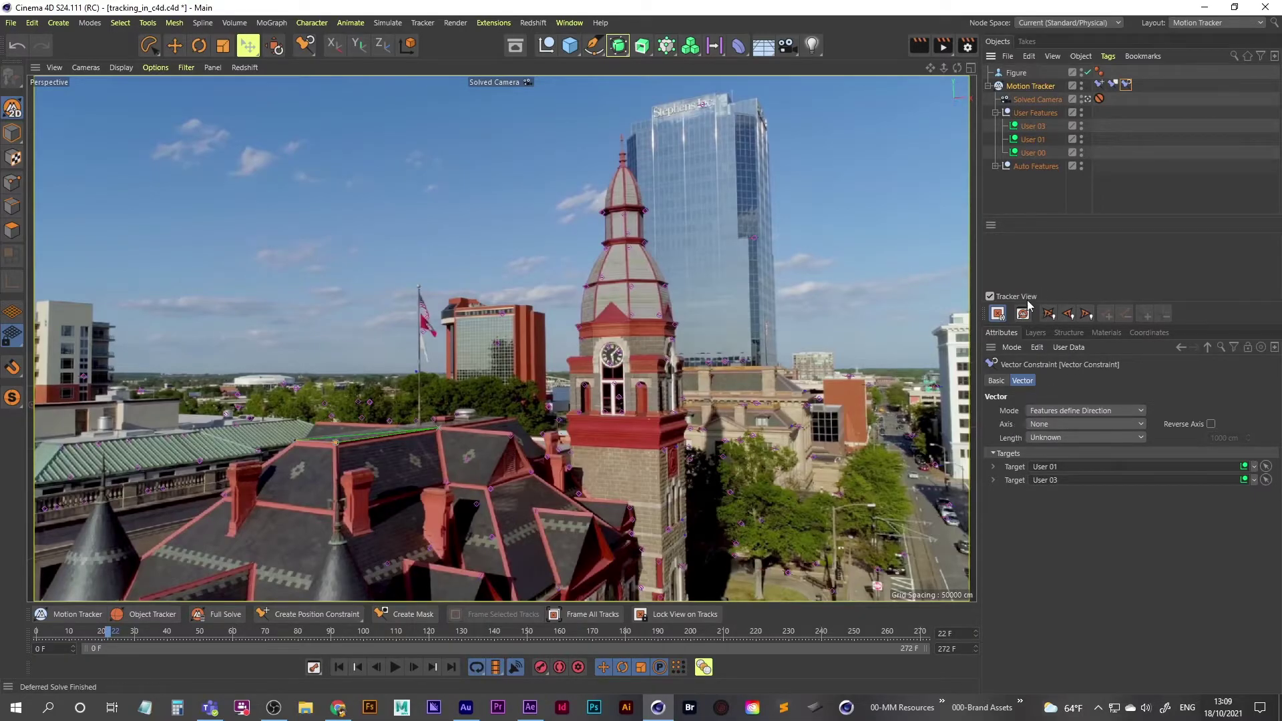
left_click(1050, 424)
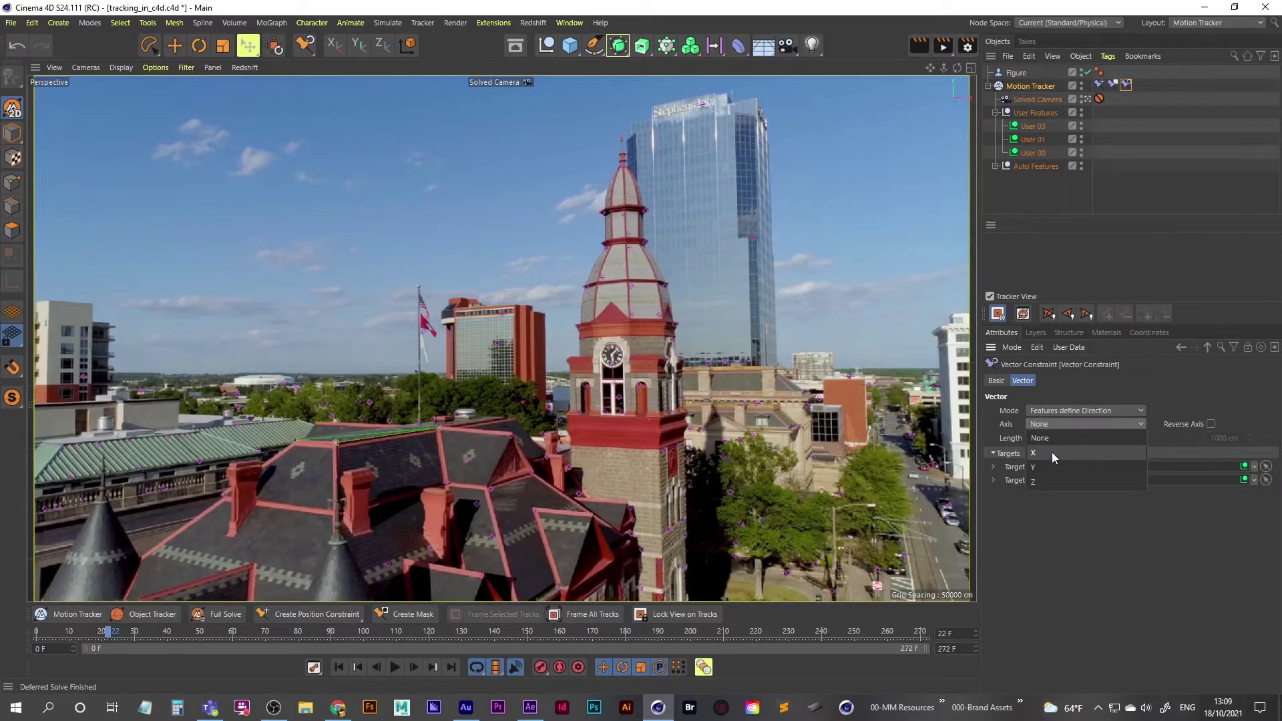
left_click(1051, 452)
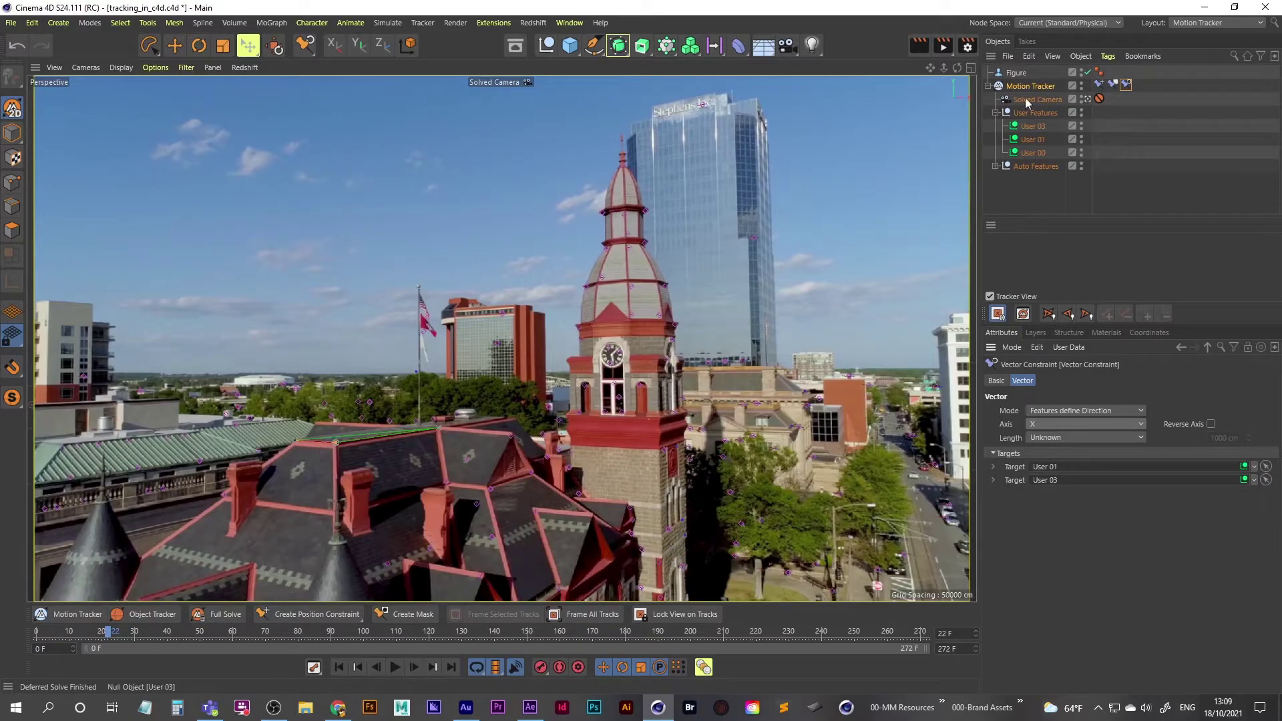
left_click(1015, 73)
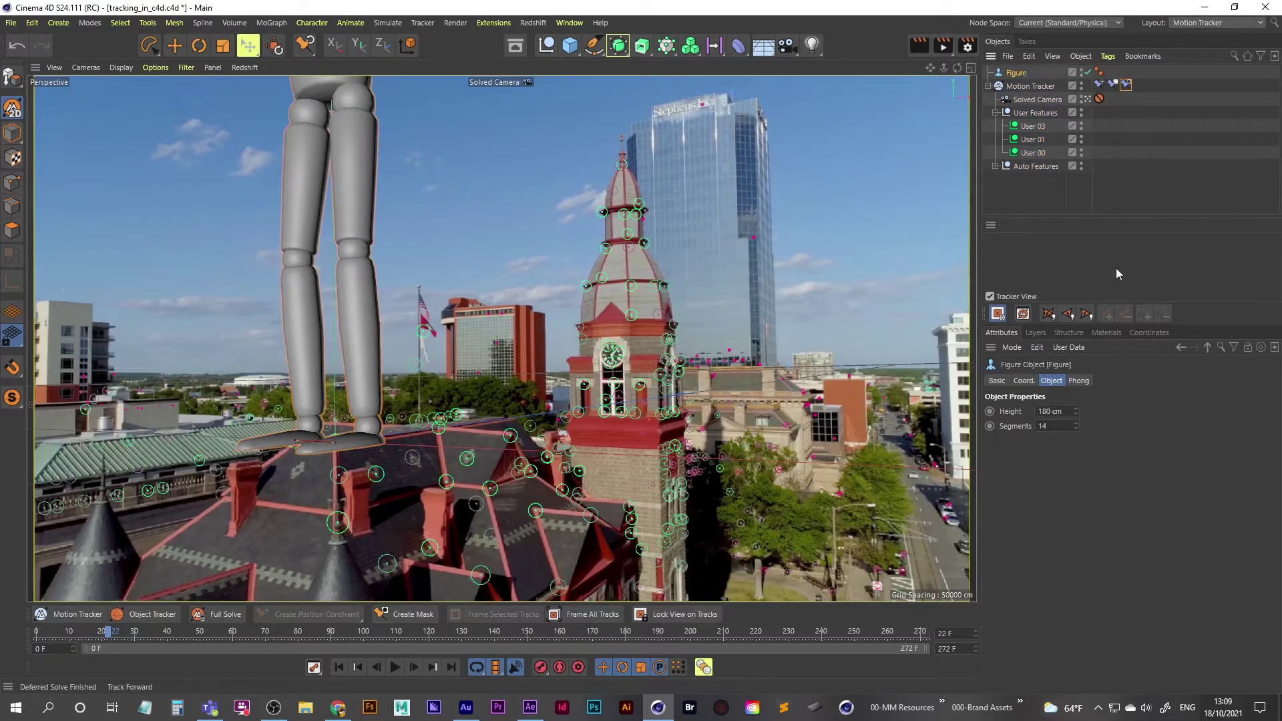
left_click(1127, 84)
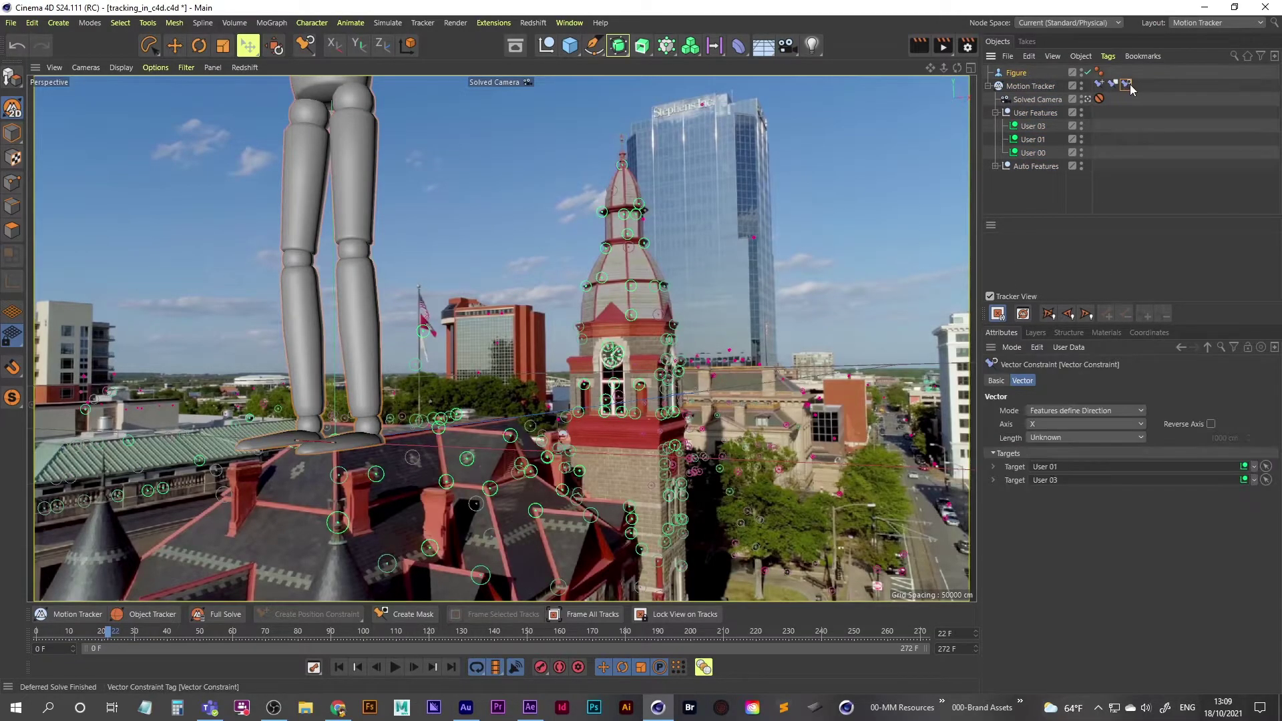
left_click(1040, 426)
left_click(1043, 469)
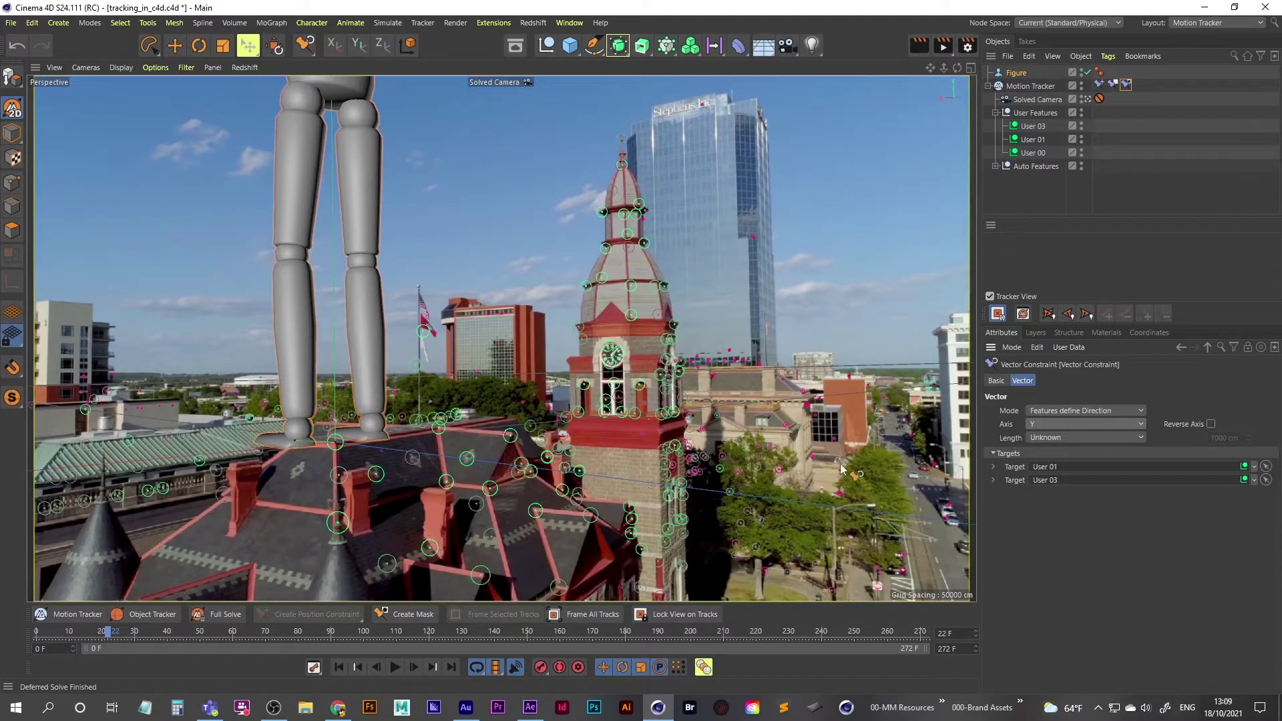
Set the vector constraint's axis to Z and test Reverse Axis, leaving it disabled.
left_click(1060, 423)
left_click(1046, 482)
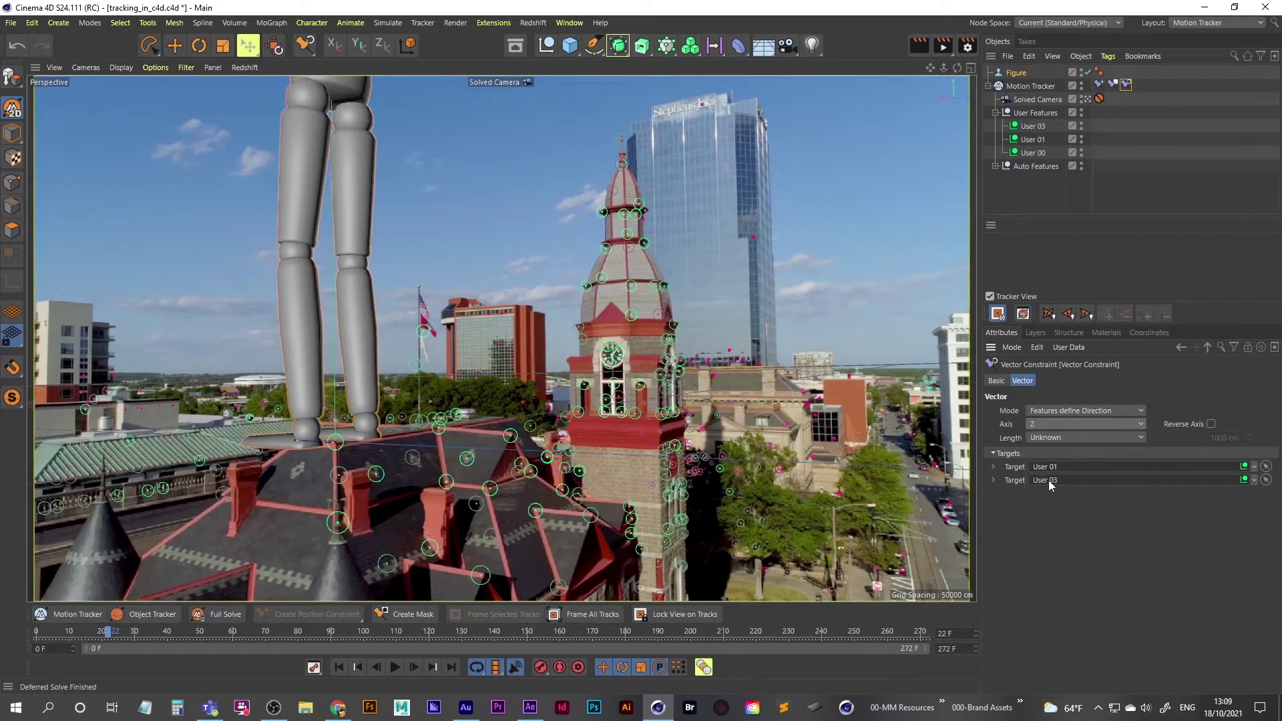
left_click(1210, 423)
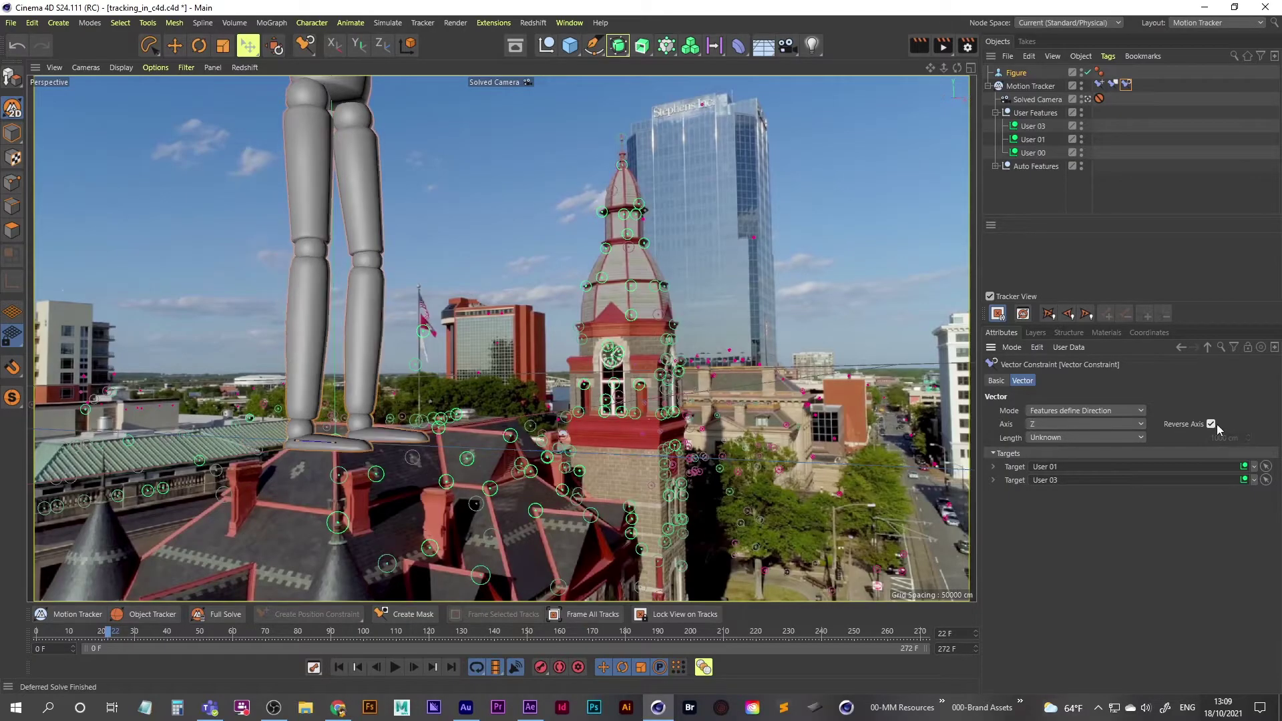
left_click(1211, 423)
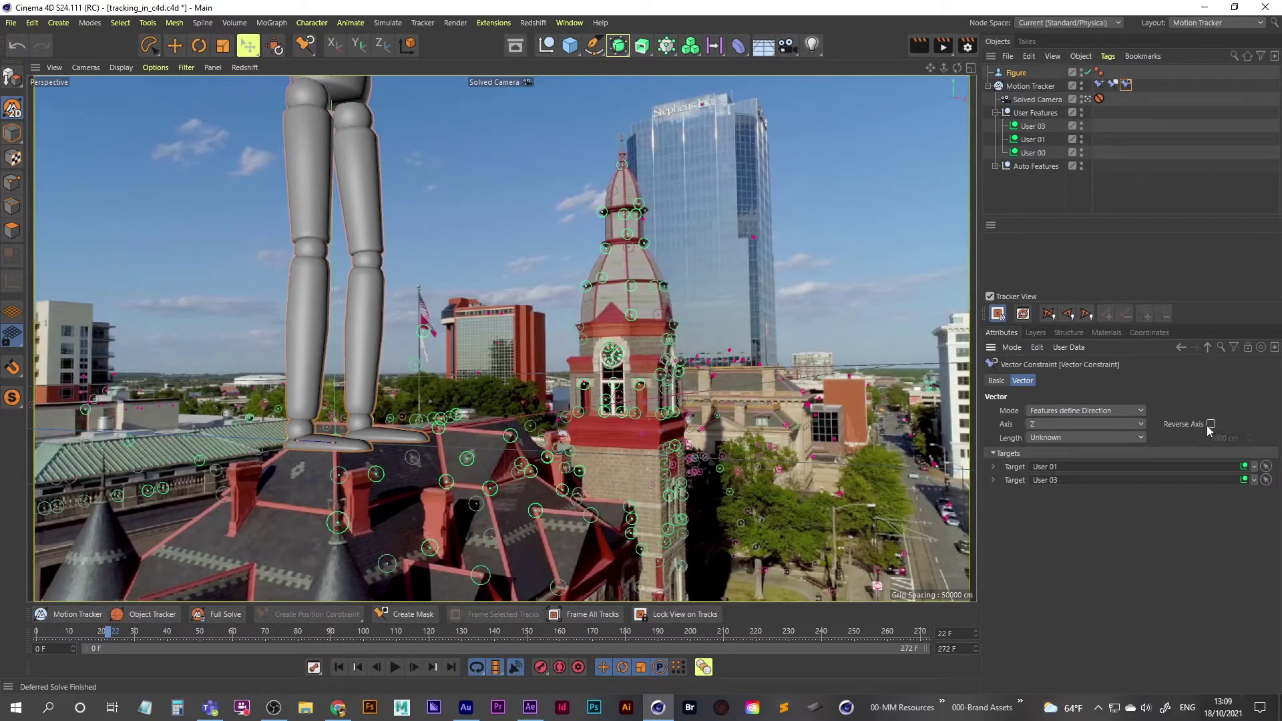
Set the vector constraint's axis to X and its length to Known with a value of 200 cm.
left_click(1043, 424)
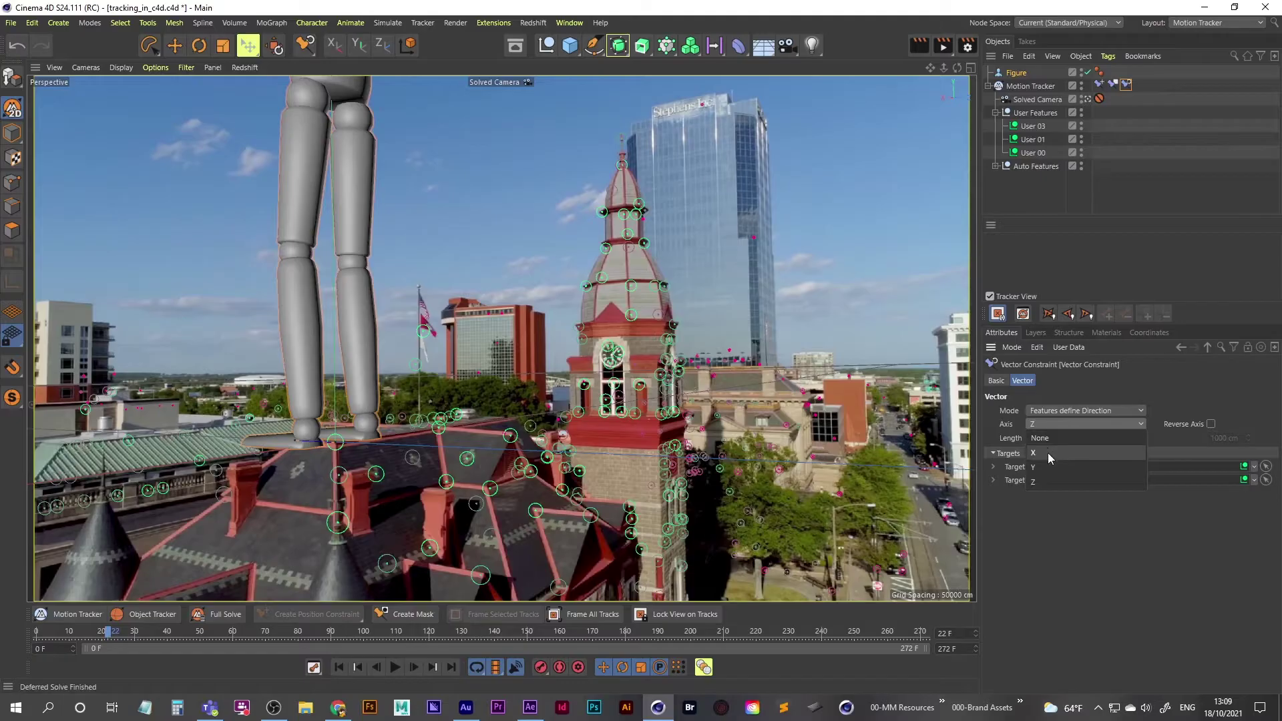
left_click(1046, 454)
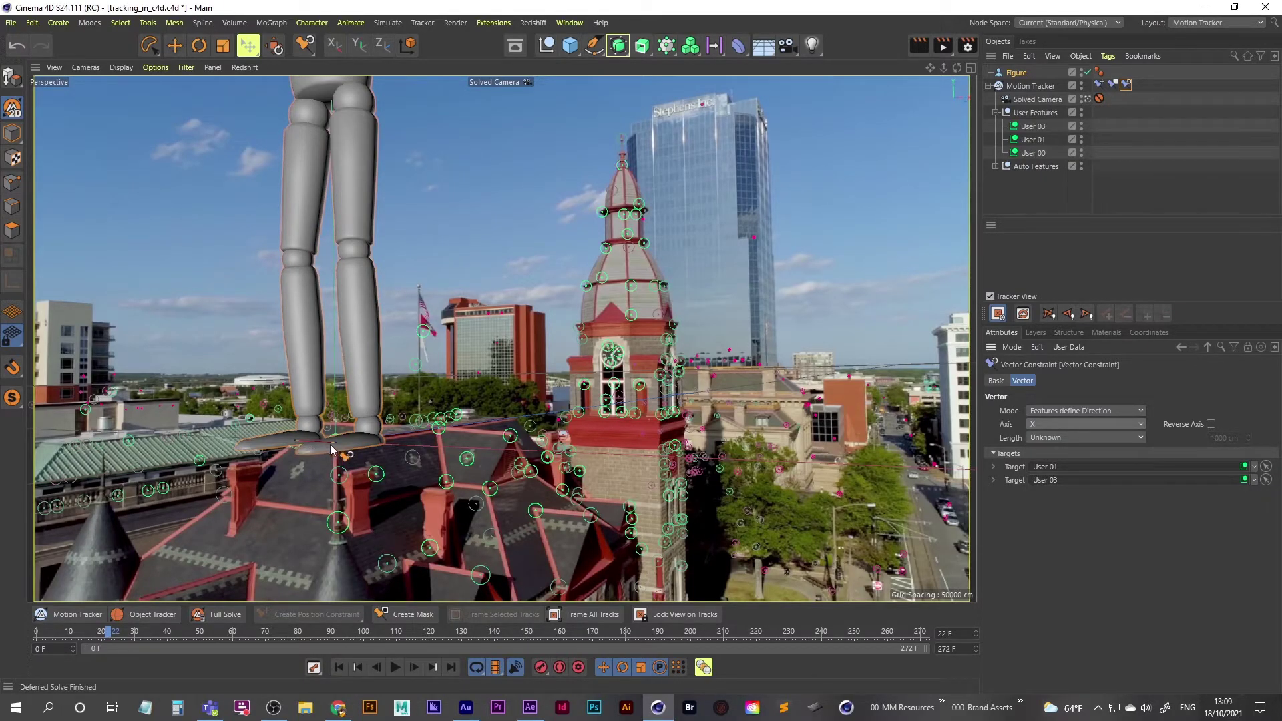
left_click(1055, 437)
left_click(1057, 447)
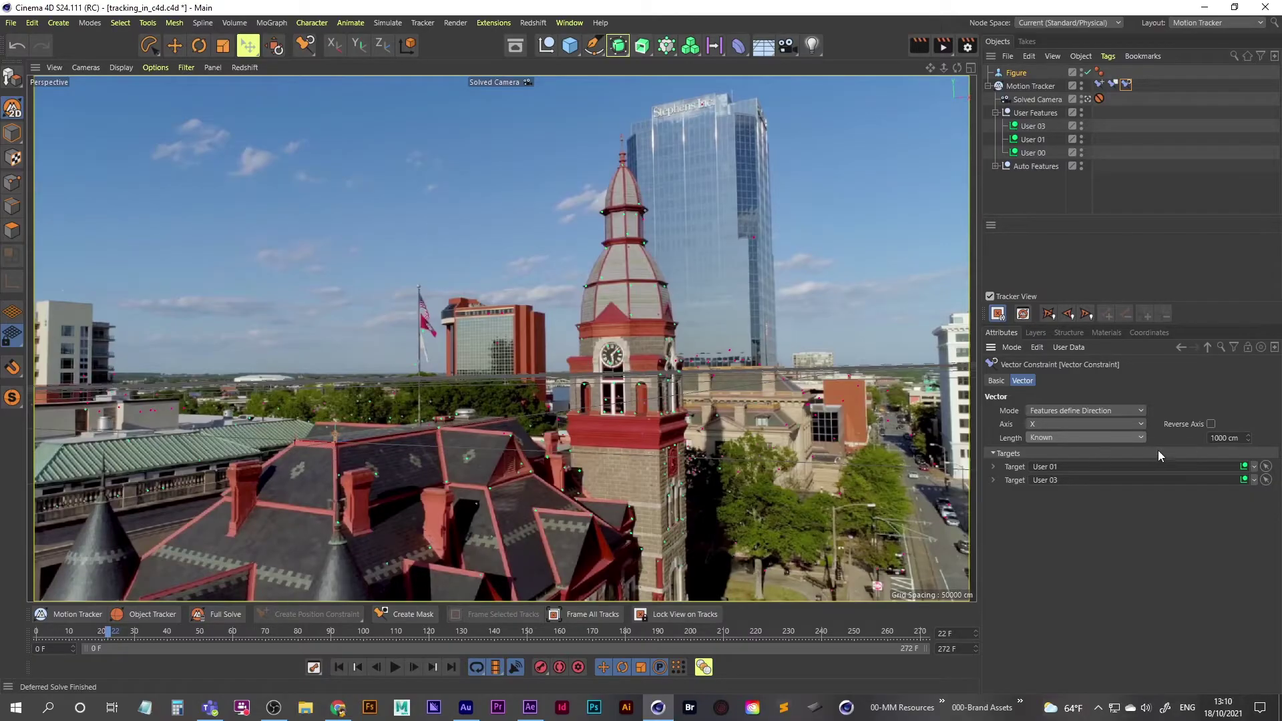
left_click(1228, 438)
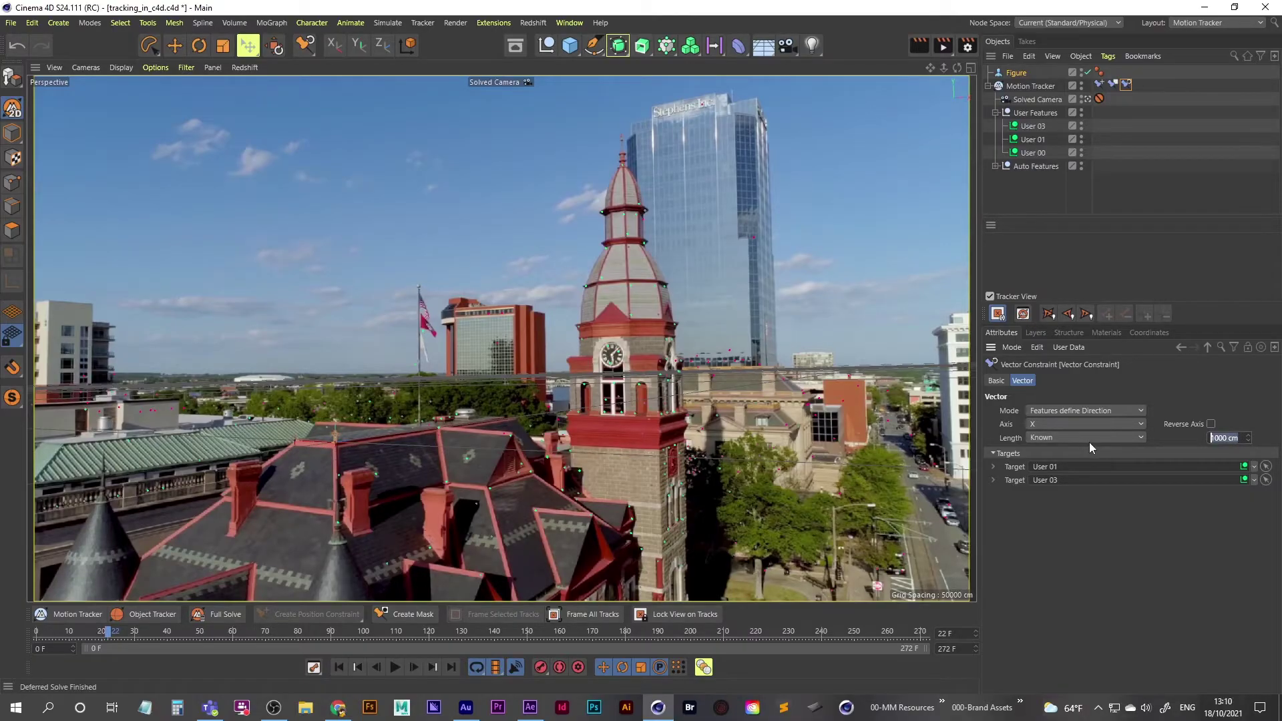
type("200")
key("Return")
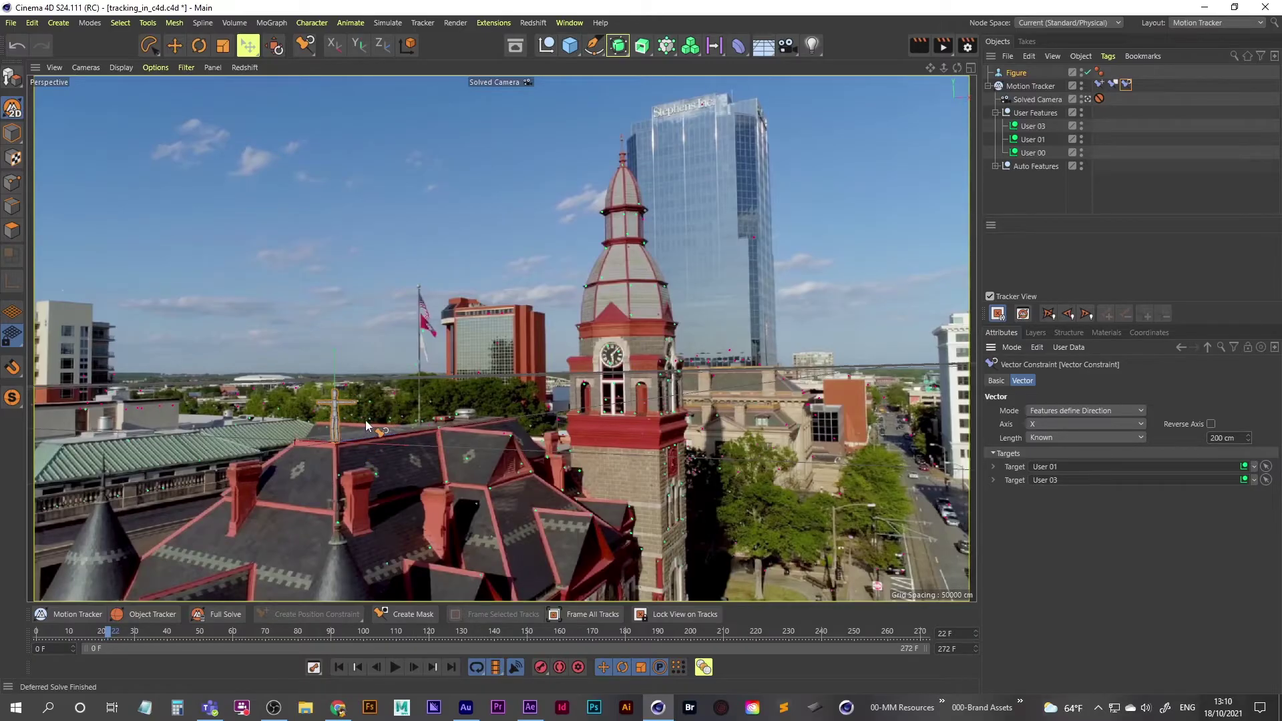
Switch from 2D tracking to model mode and move the Figure slightly along the roof, leaving it deselected.
left_click(1017, 74)
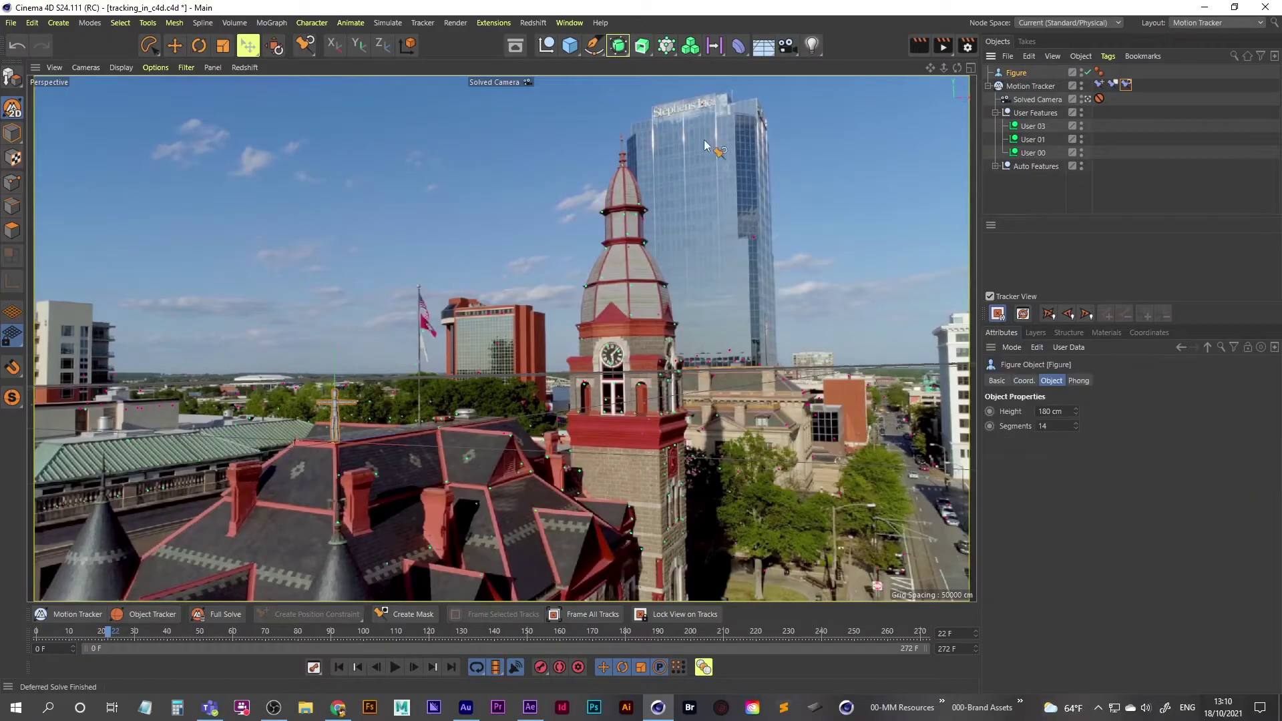
left_click(176, 47)
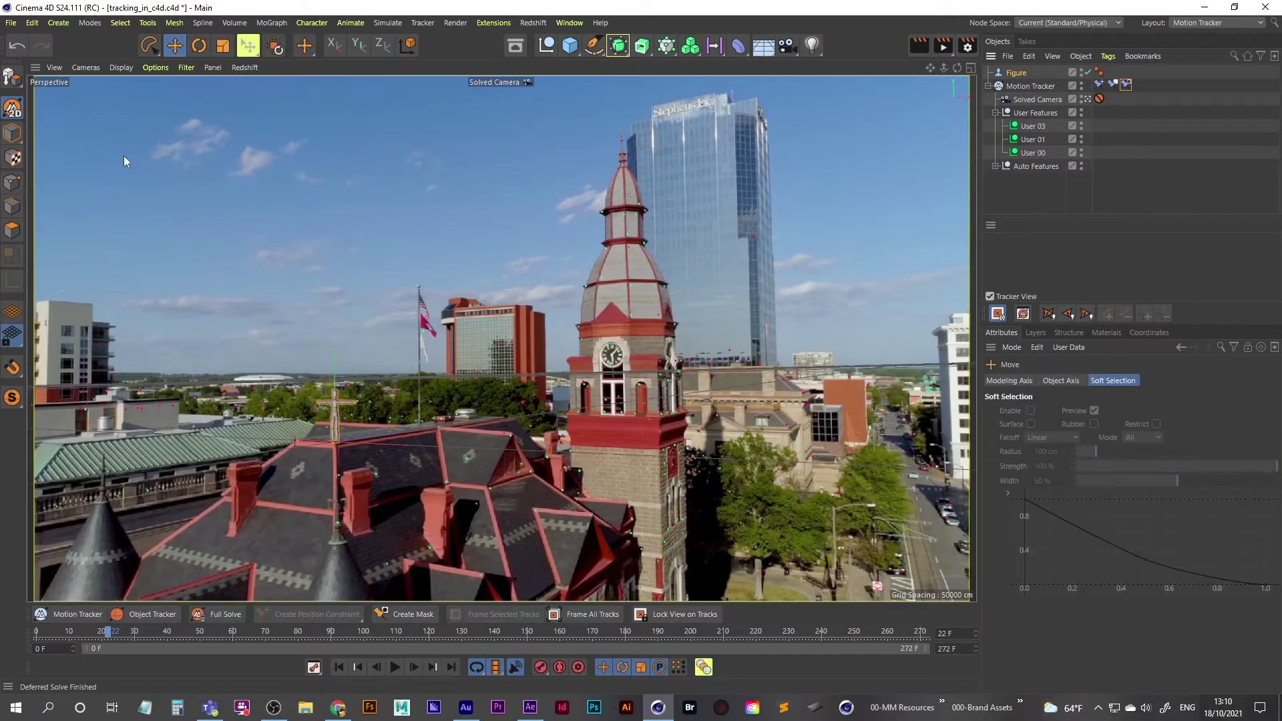
left_click(12, 136)
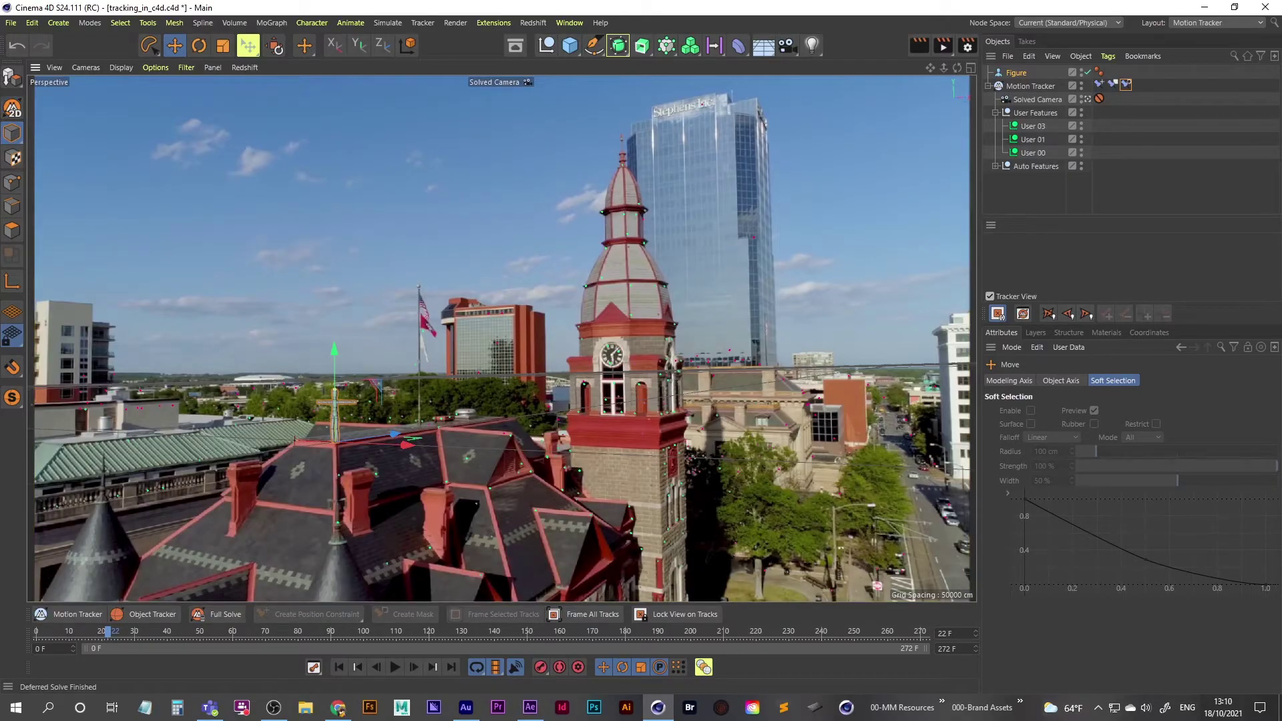
left_click(1016, 73)
mouse_move(406, 446)
left_mouse_down()
mouse_move(386, 437)
mouse_move(398, 438)
left_mouse_up()
left_click(1030, 206)
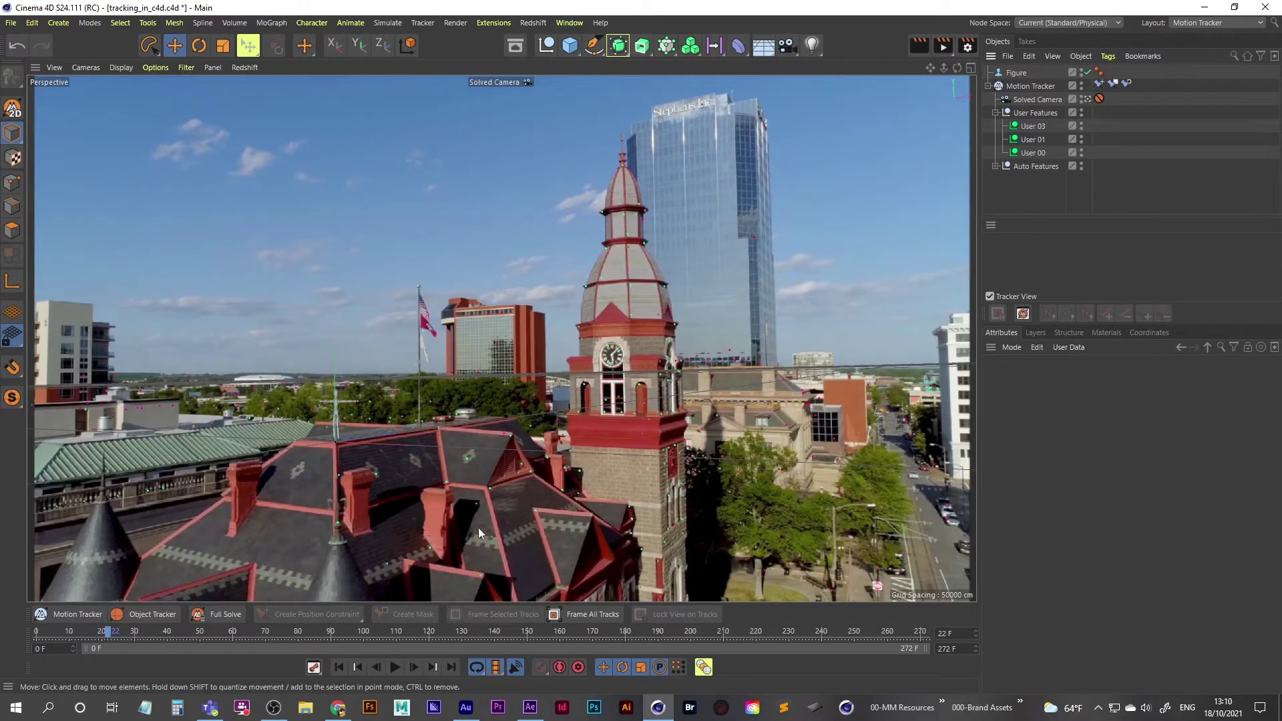
Play the tracked shot from the first frame to check that the Figure sticks to the roof.
left_click(338, 666)
left_click(395, 666)
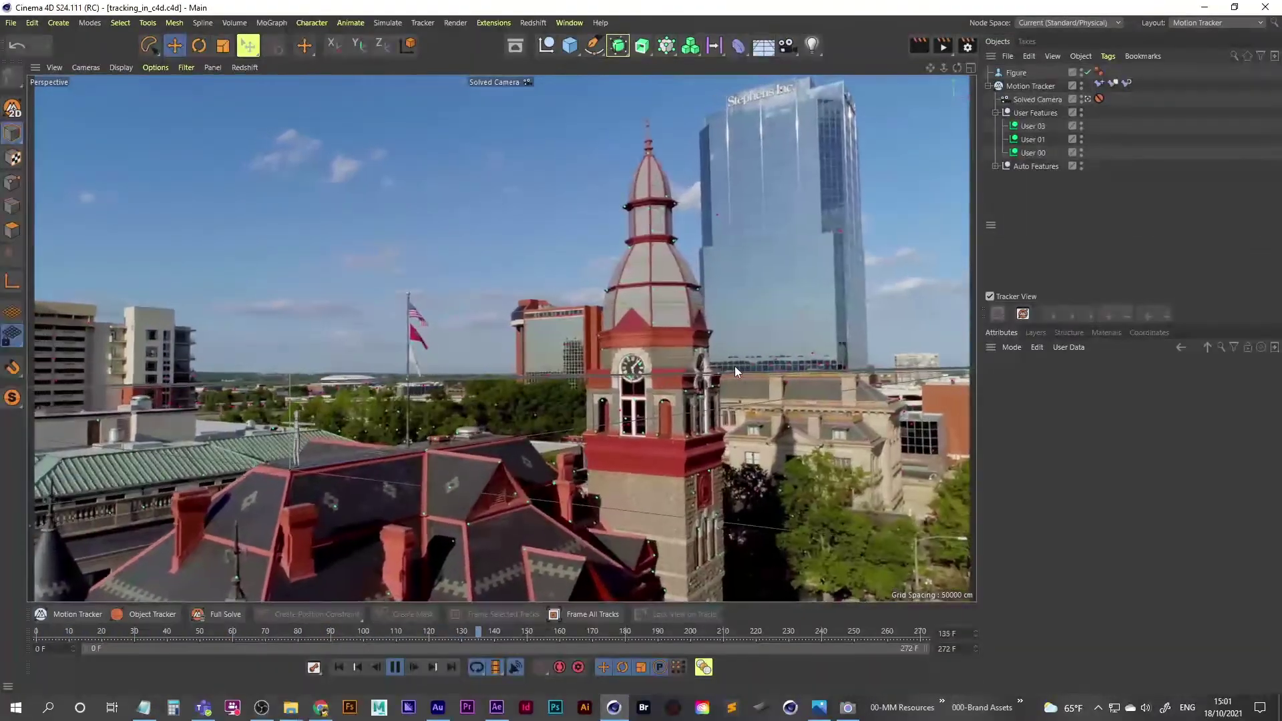
left_click(396, 668)
Import PUb_dancing.fbx from the Mixamo folder with the default FBX settings, accepting the reassignment of included takes.
key("ctrl+o")
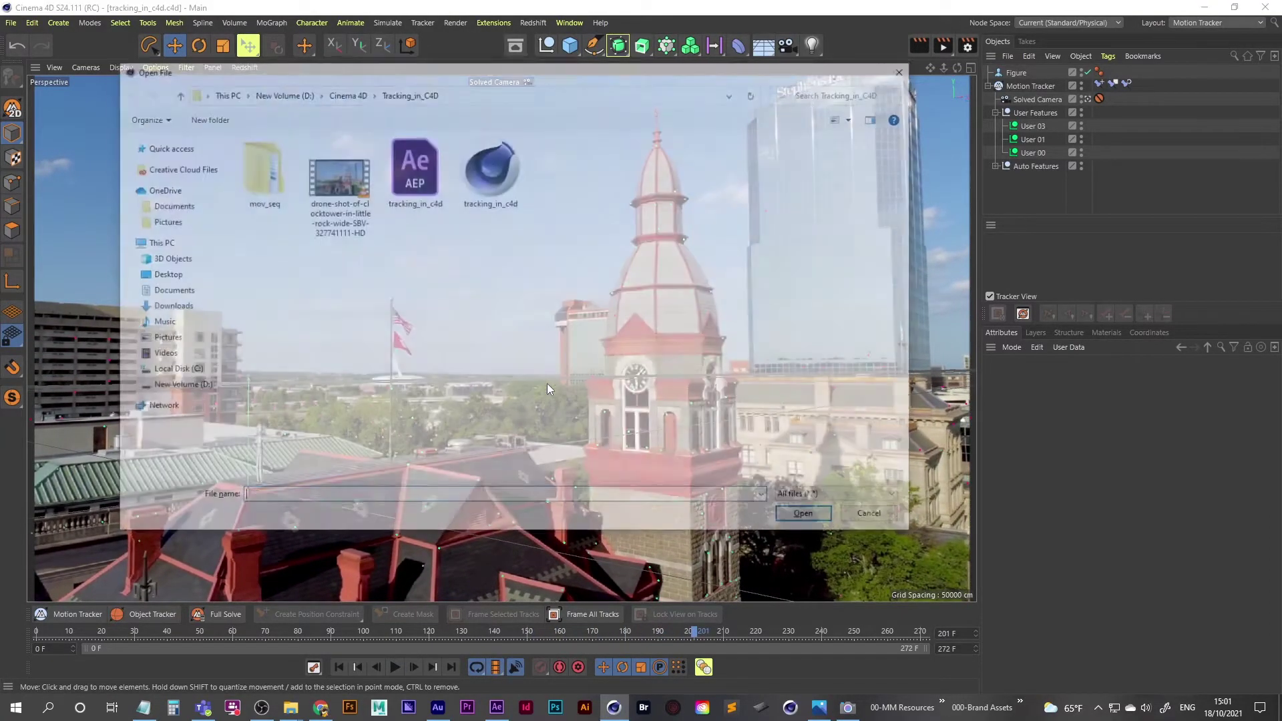
scroll(192, 229, "up", 3)
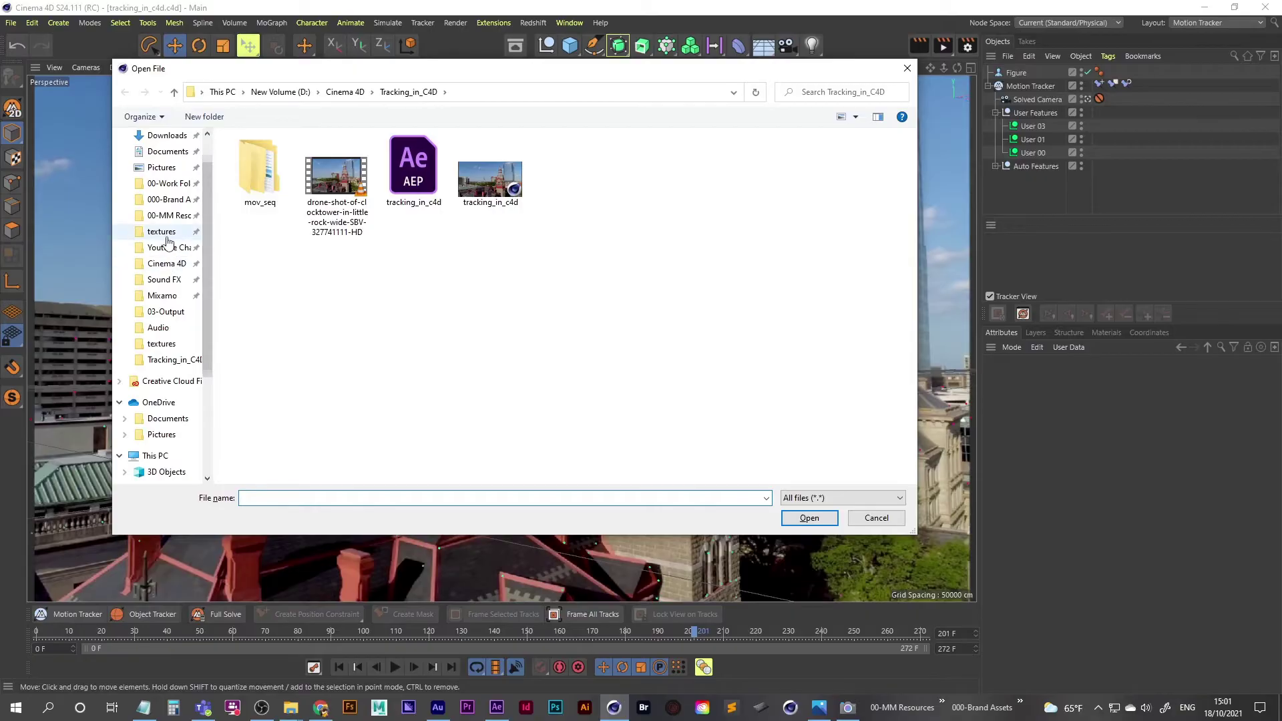
left_click(162, 296)
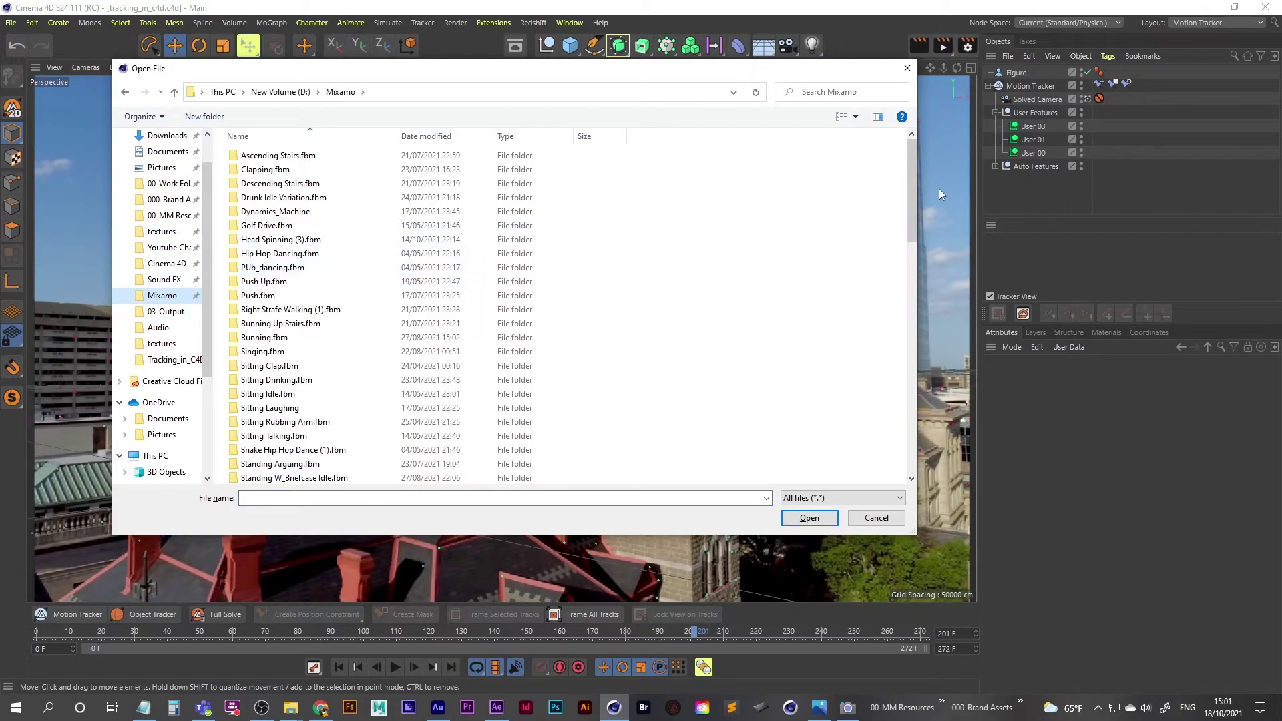
left_click_drag(912, 178, 918, 339)
double_click(358, 305)
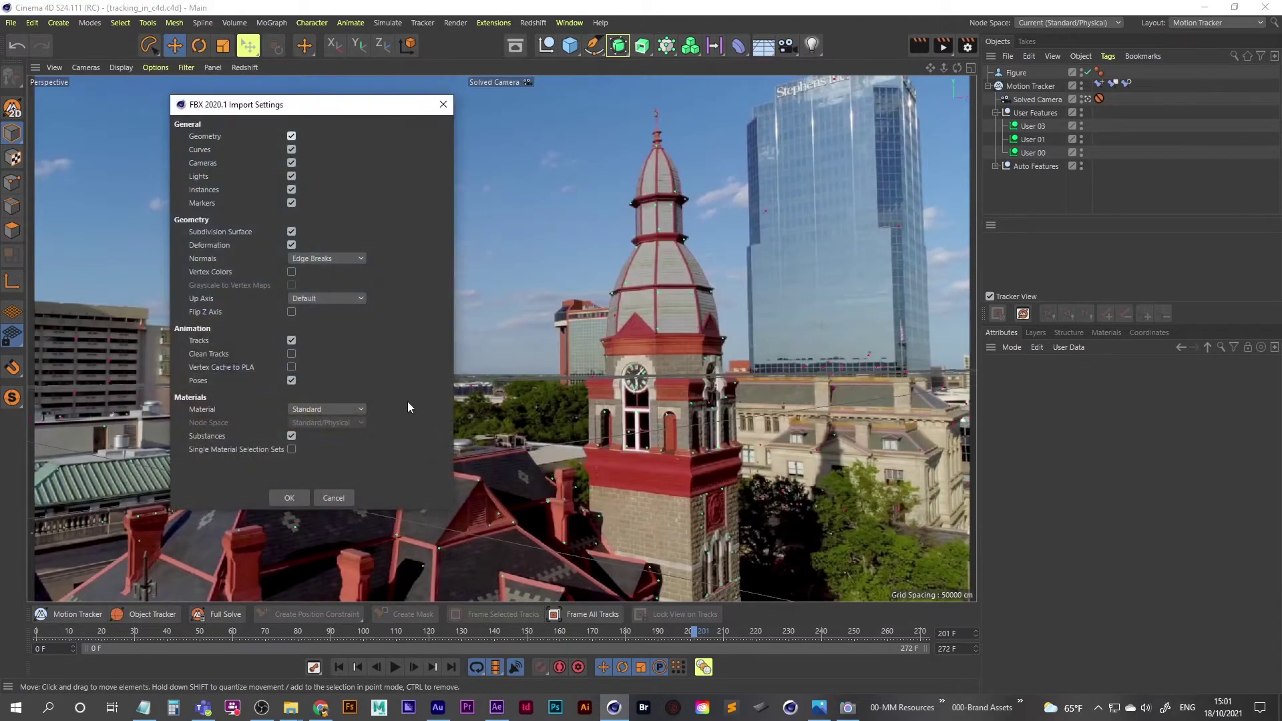
left_click(286, 498)
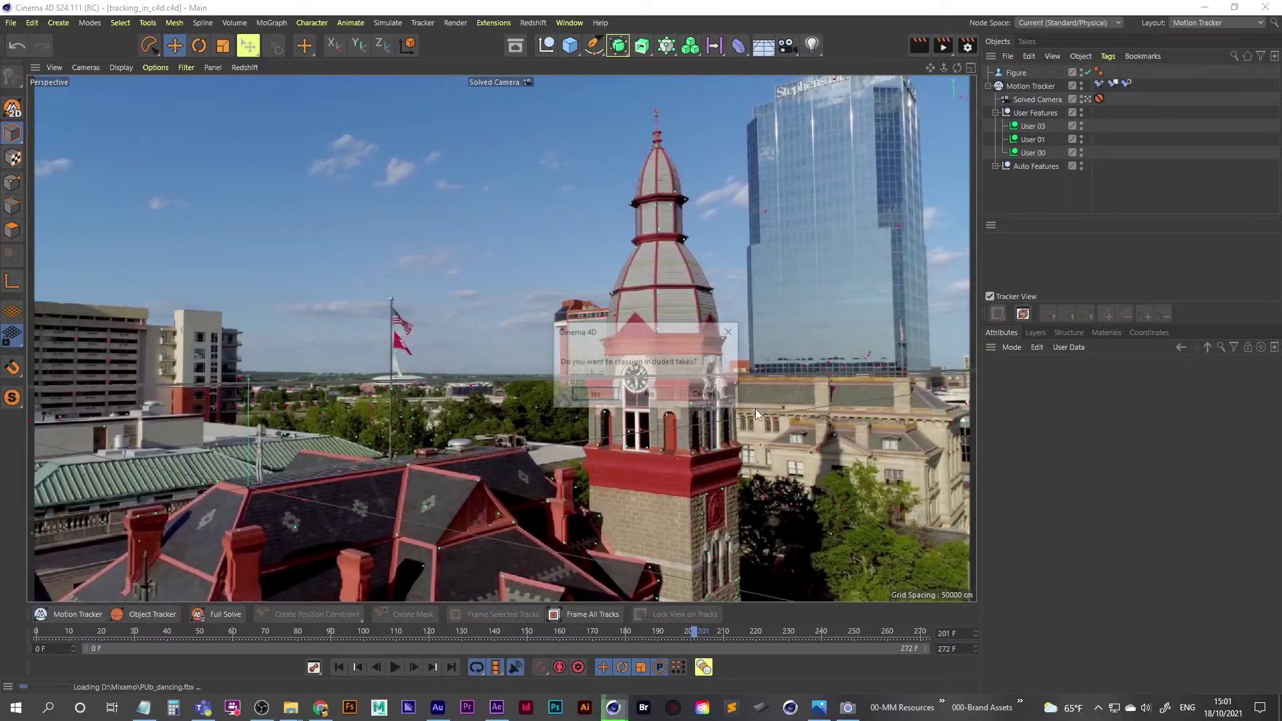
left_click(598, 395)
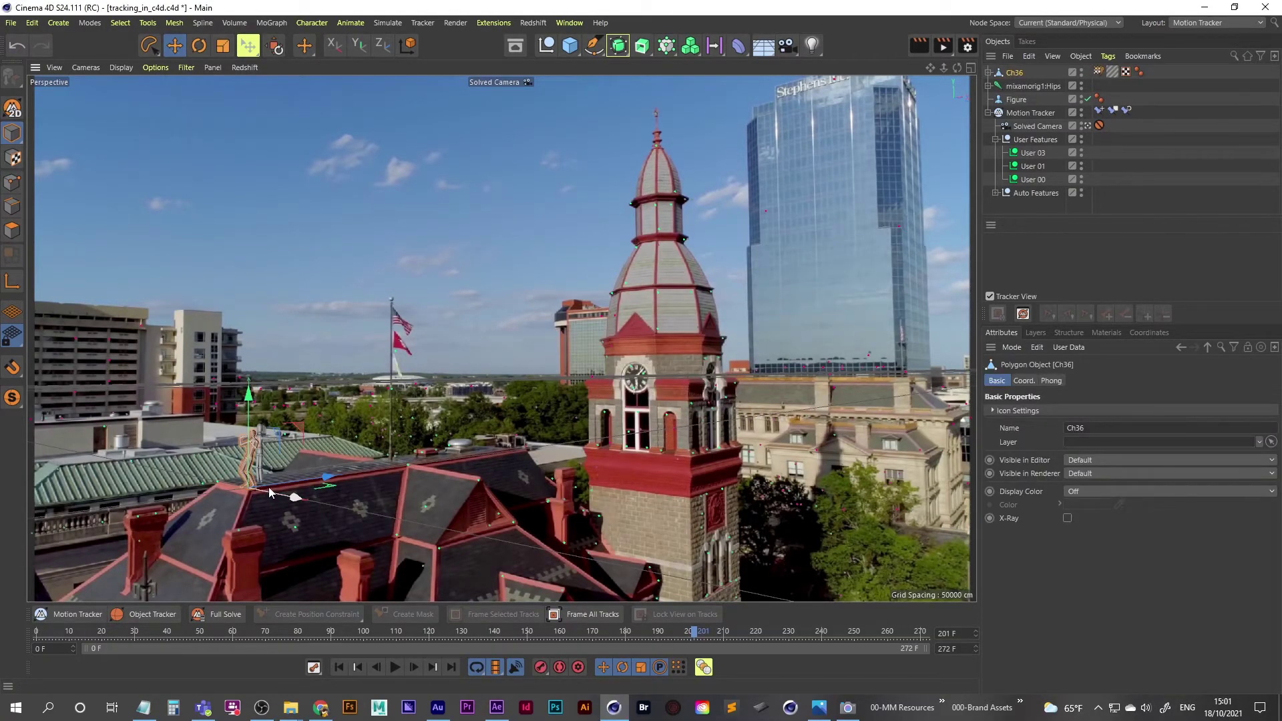
Group Ch36 and mixamorig1:Hips under a null and move the null slightly along the roof.
left_click(1020, 85, "ctrl")
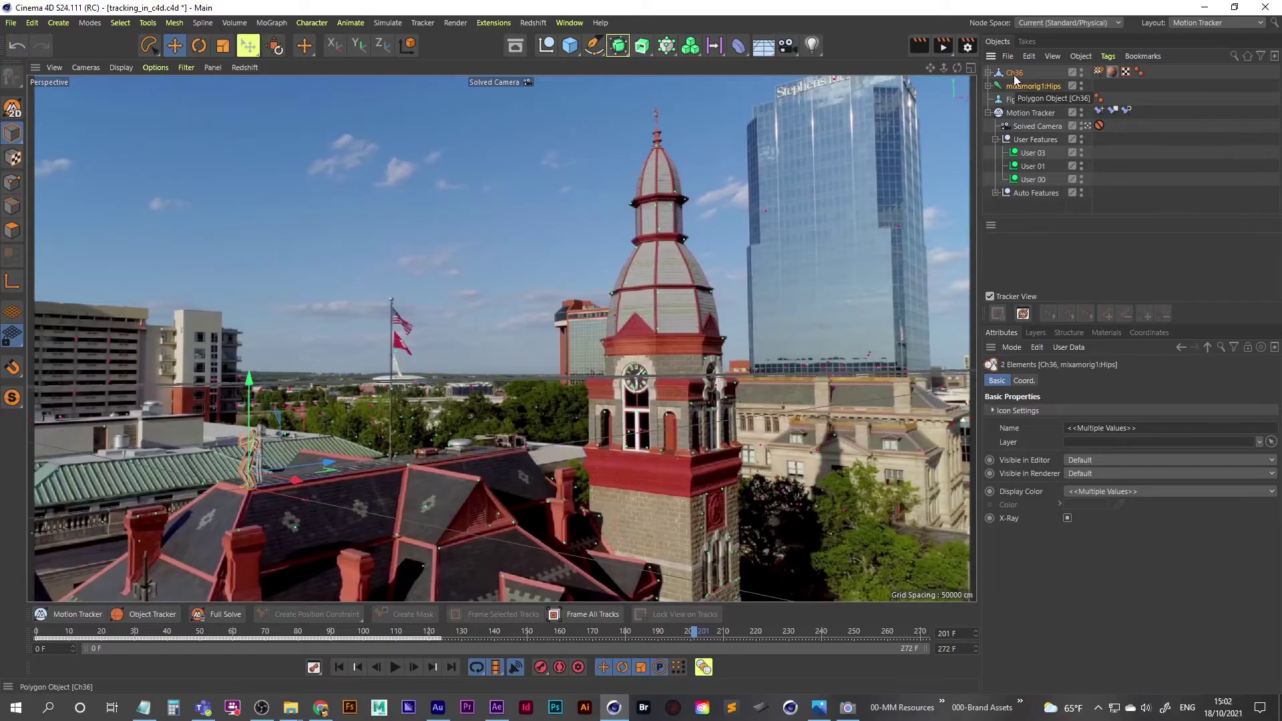
key("alt+g")
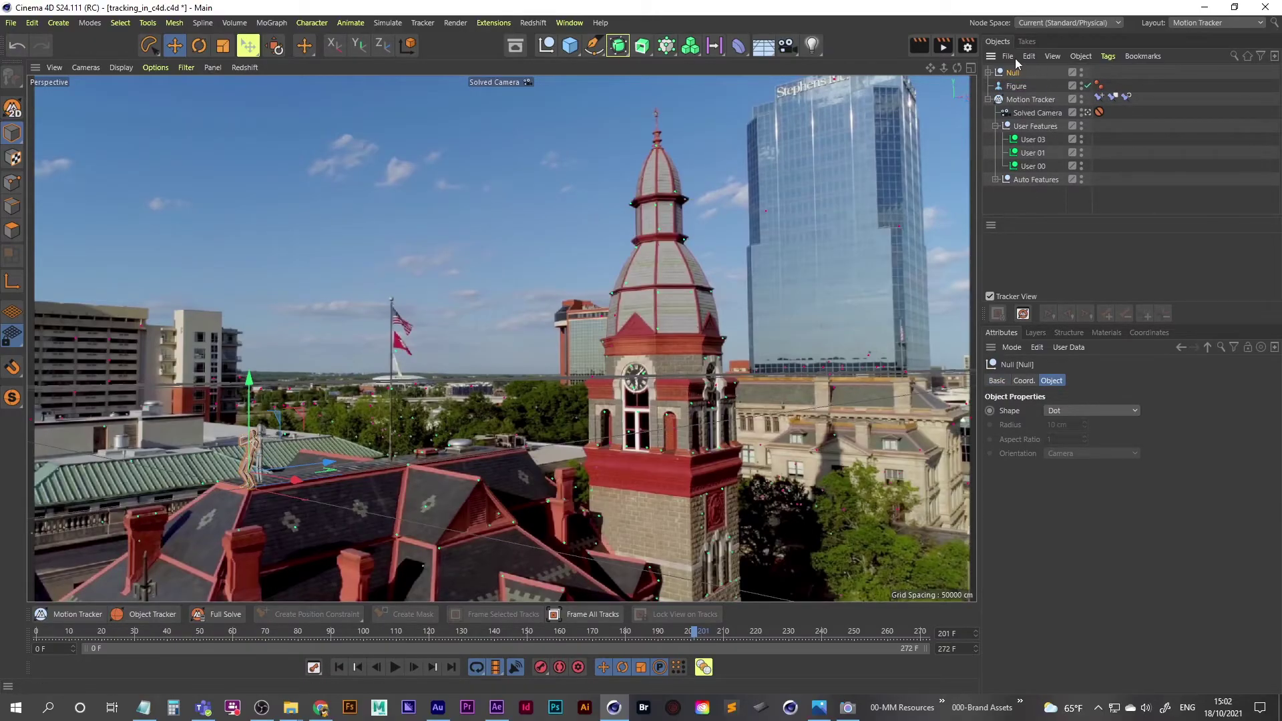
left_click_drag(320, 451, 303, 475)
Delete the reference Figure and play the shot to check the dancing character on the roof.
left_click(1019, 89)
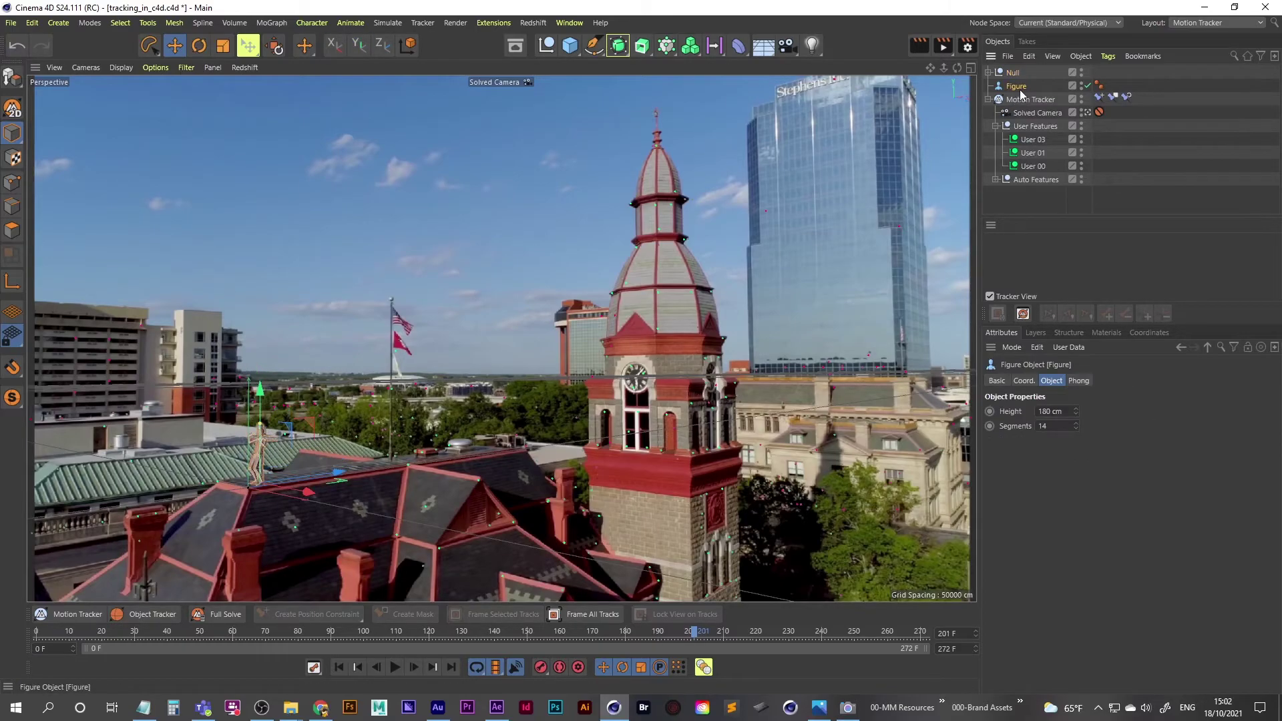
key("Delete")
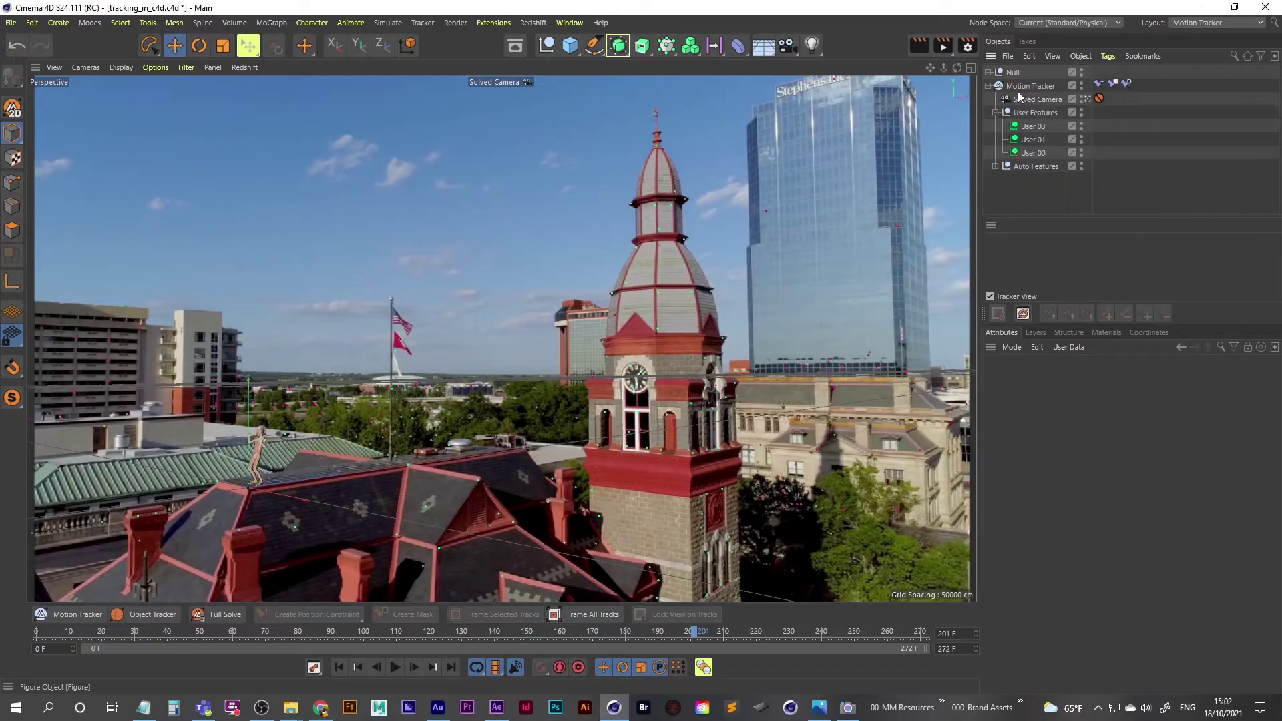
left_click(394, 667)
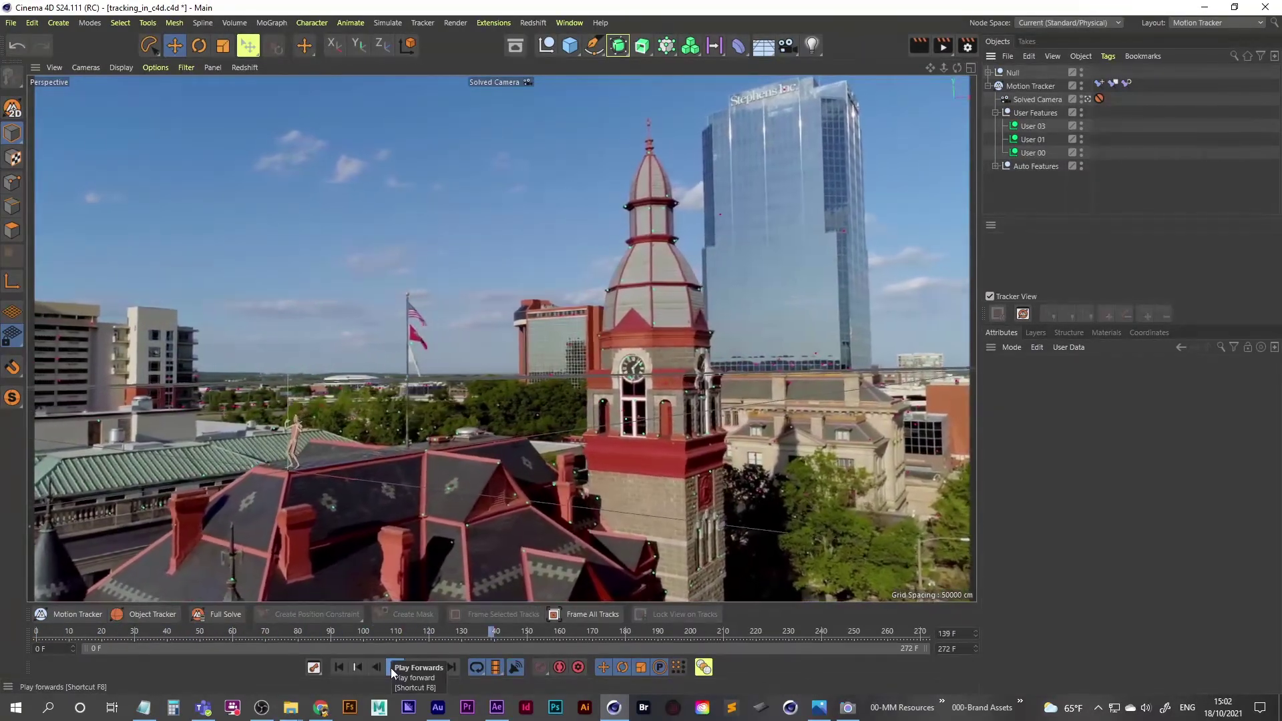
left_click(391, 667)
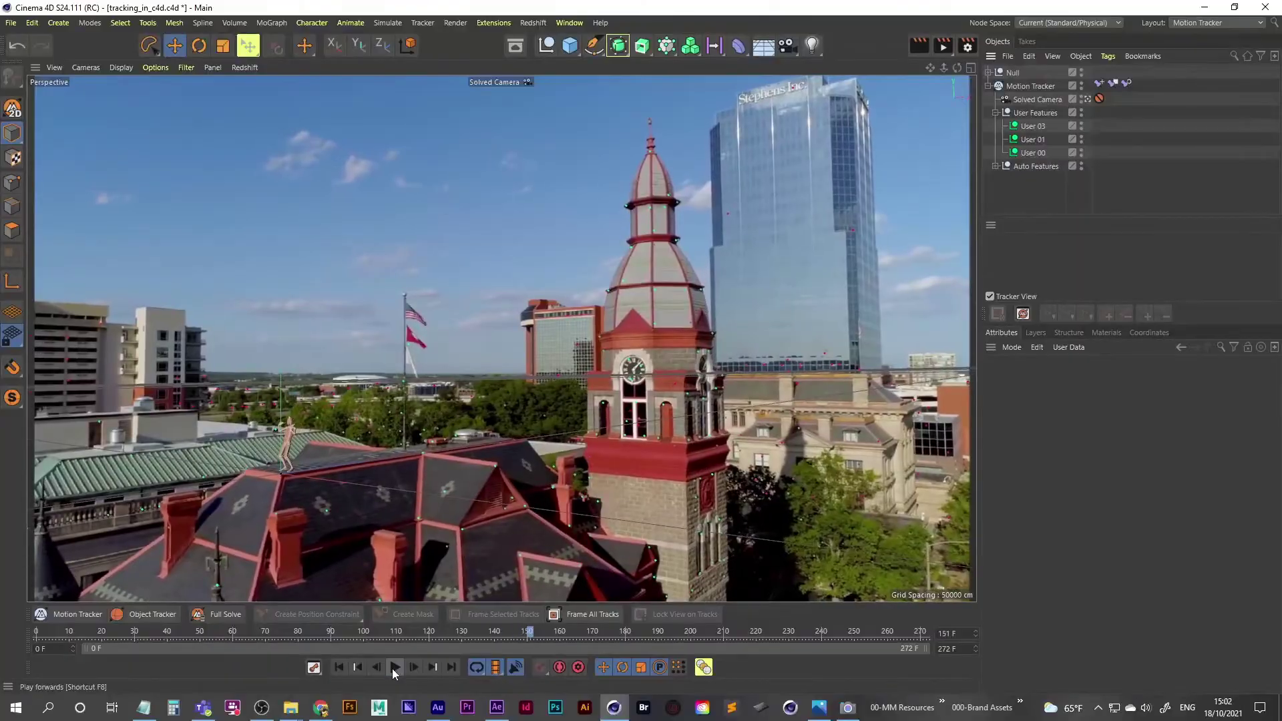
In the Dope Sheet, set the mixamorig1:Hips animation tracks to Repeat after their end with 50 repetitions, and close the timeline.
left_click(314, 668)
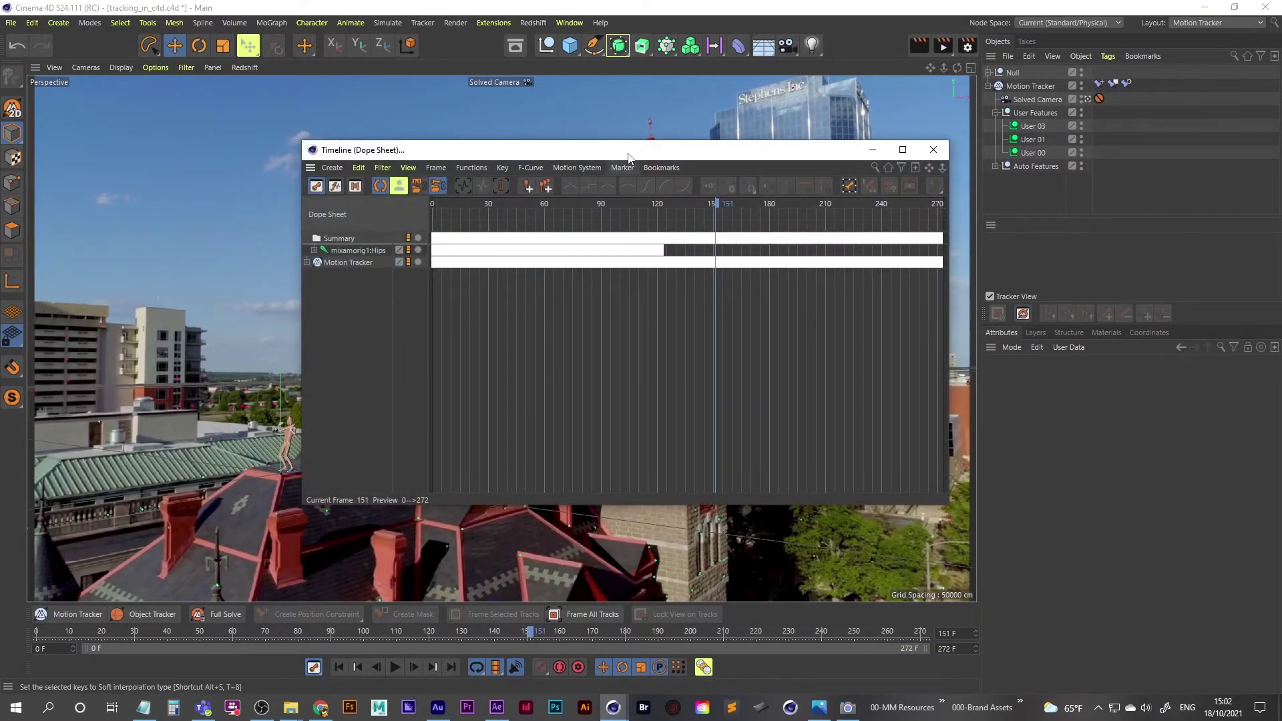
left_click(341, 239)
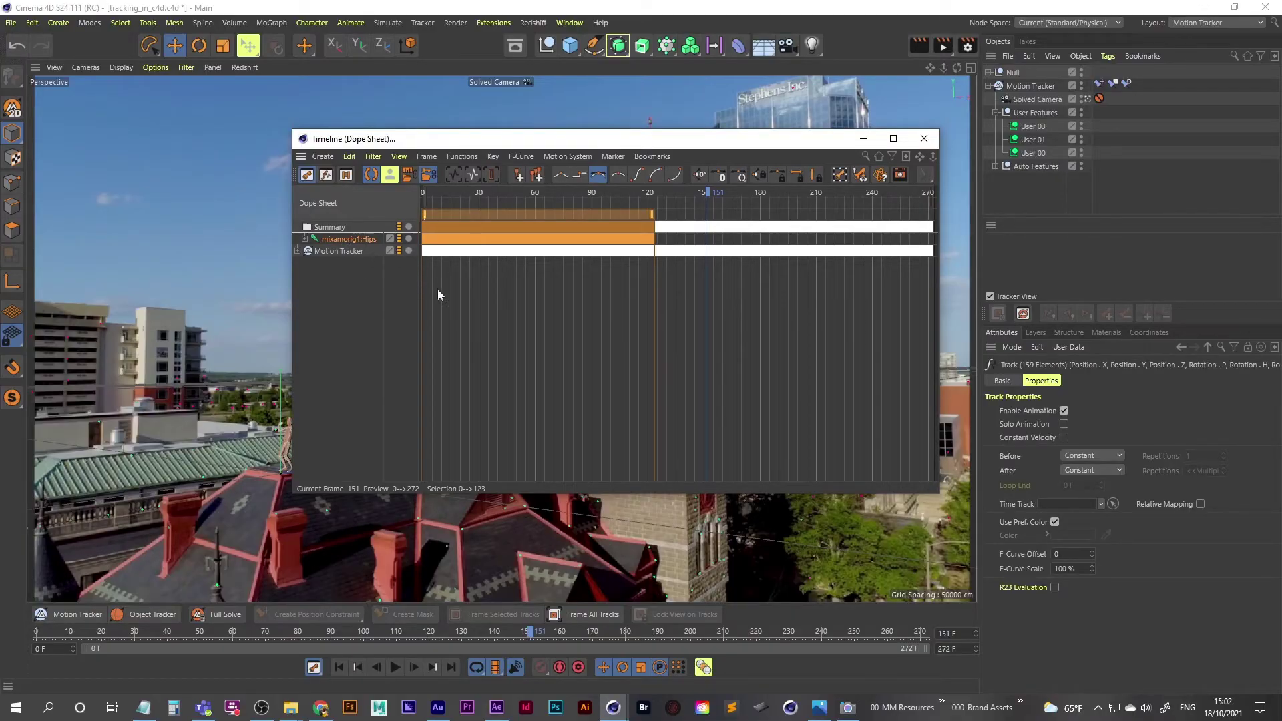
left_click(1094, 472)
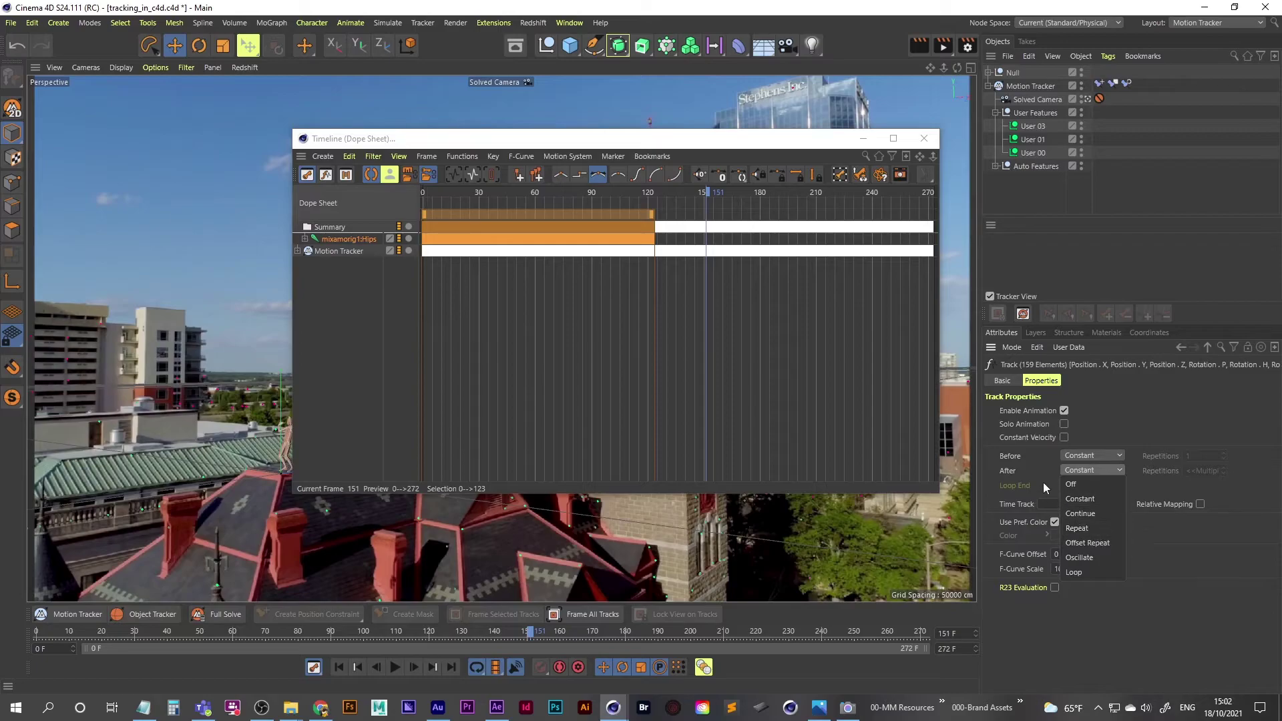
left_click(1092, 527)
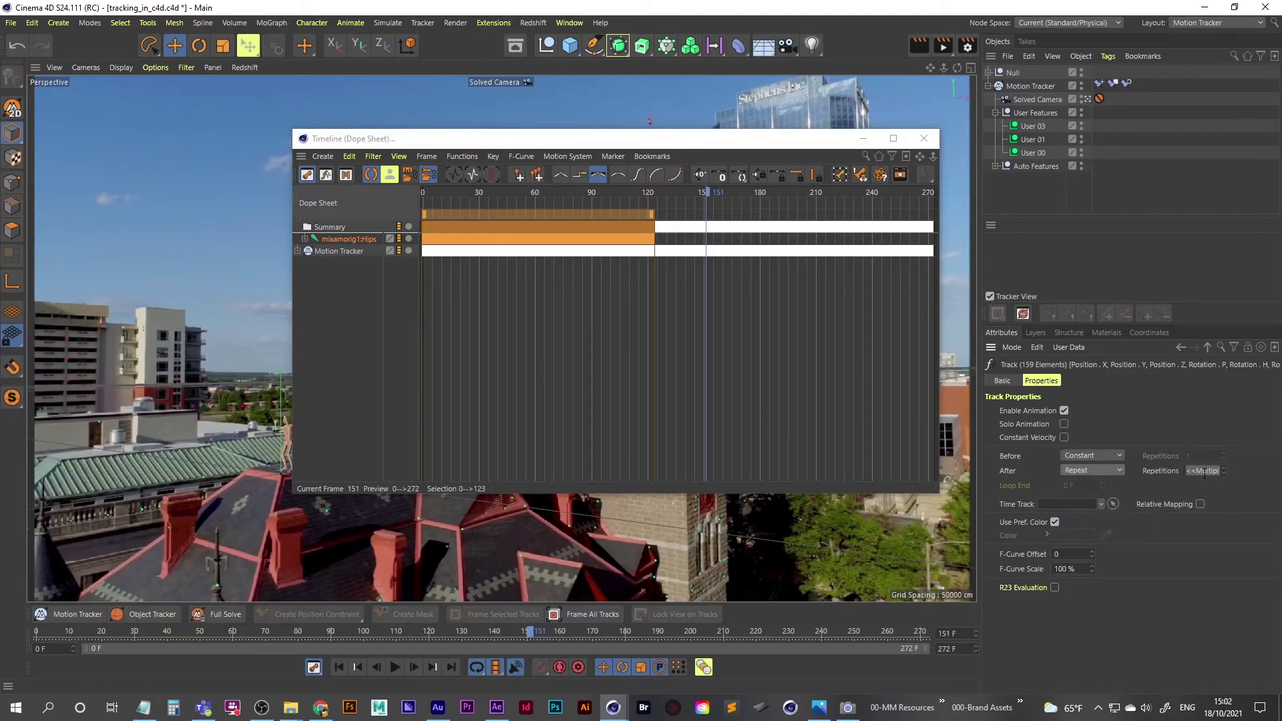
key("0")
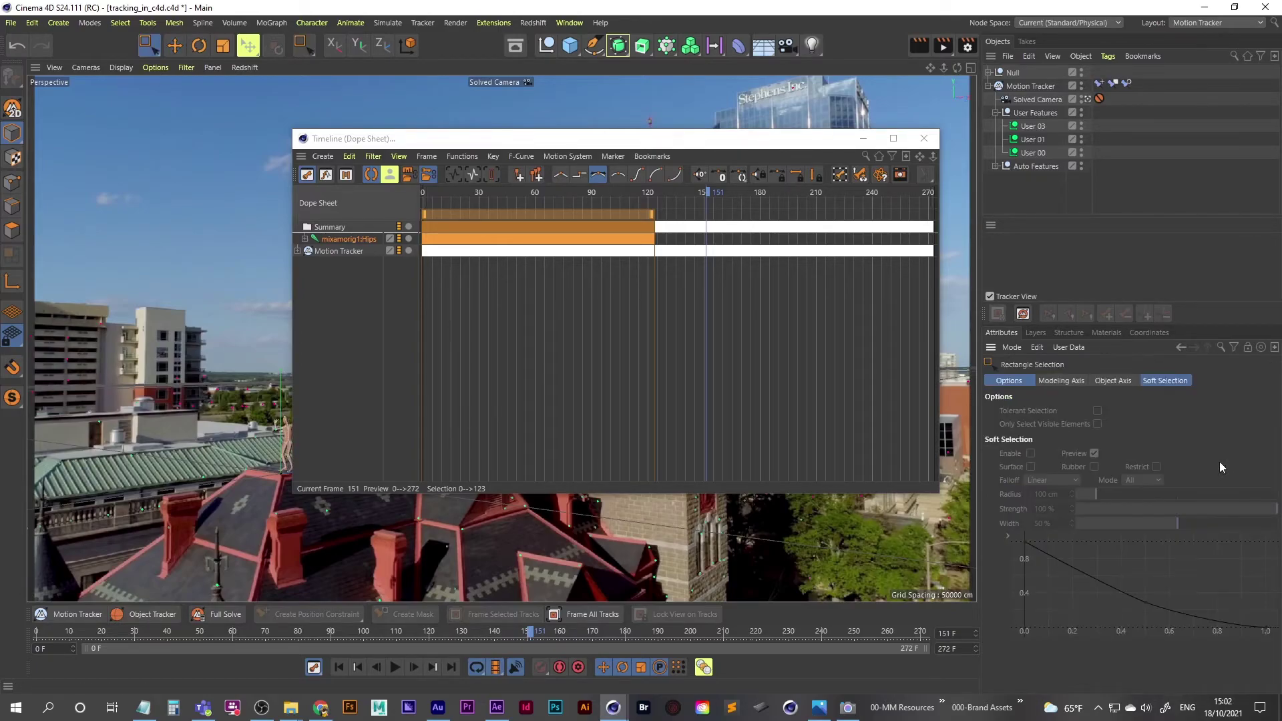
left_click(348, 238)
left_click(1199, 471)
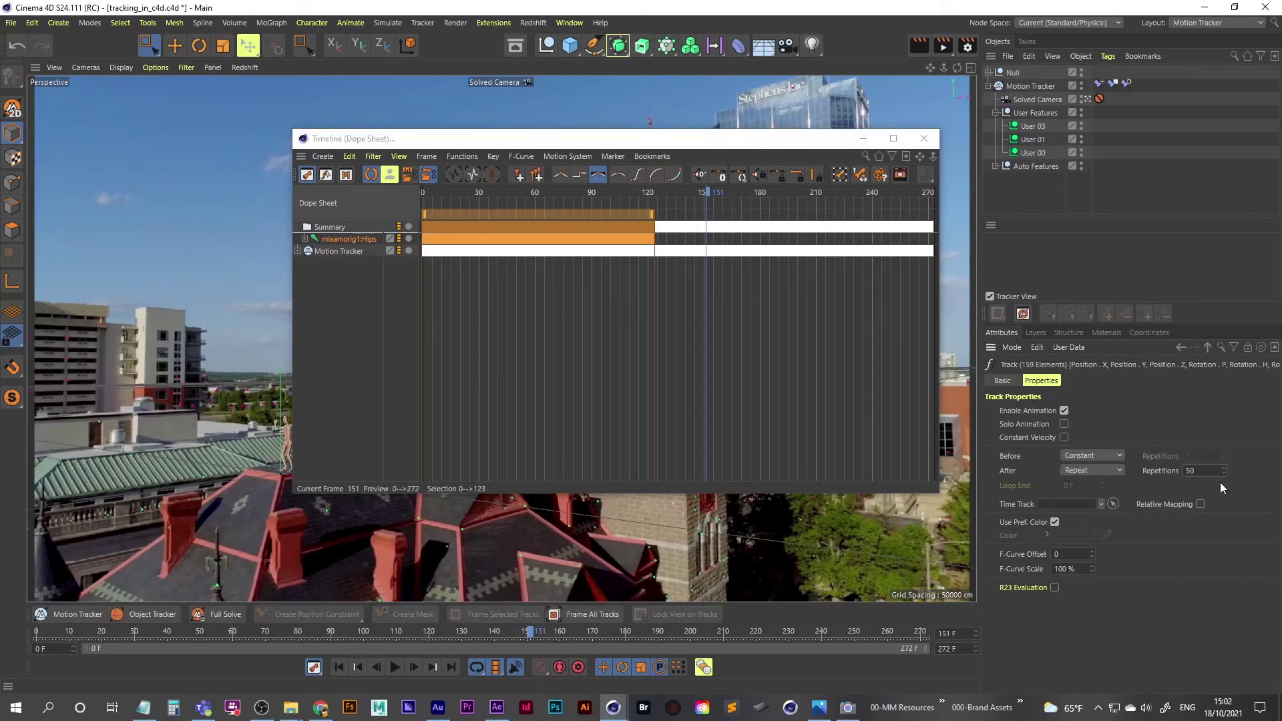
left_click(924, 138)
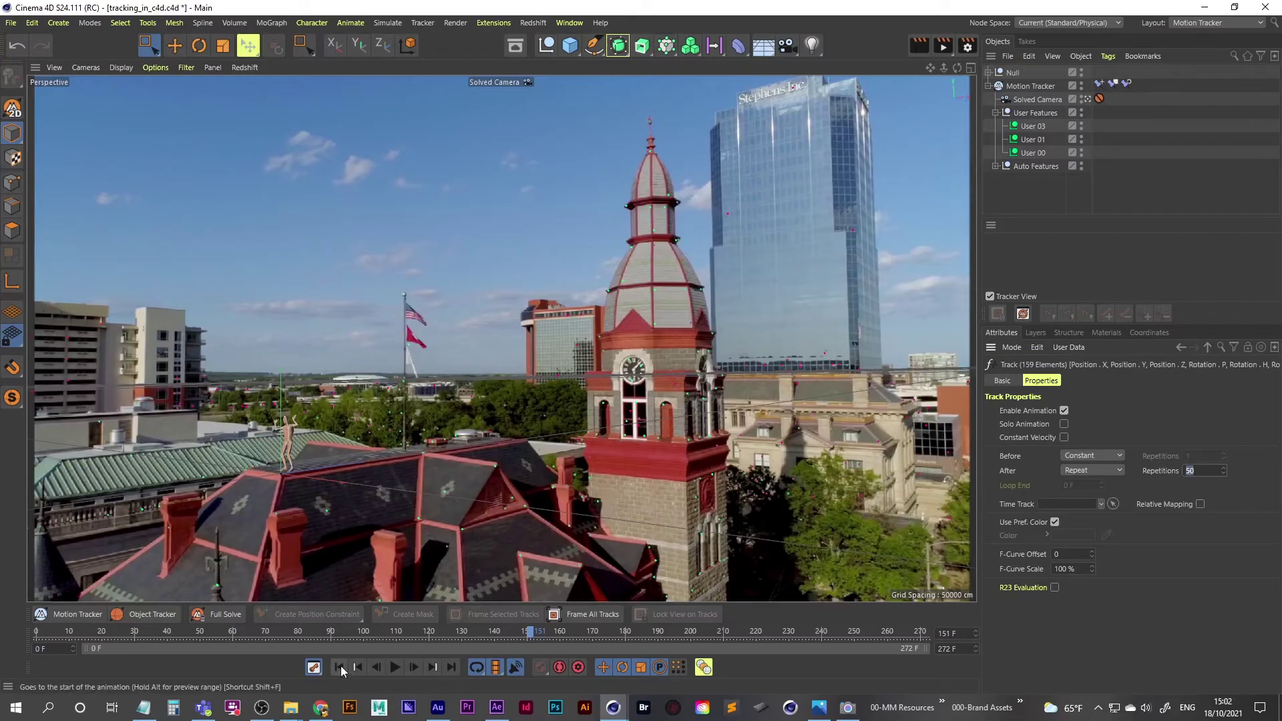
Play the shot from the first frame to check the repeated dance animation.
left_click(342, 666)
left_click(396, 667)
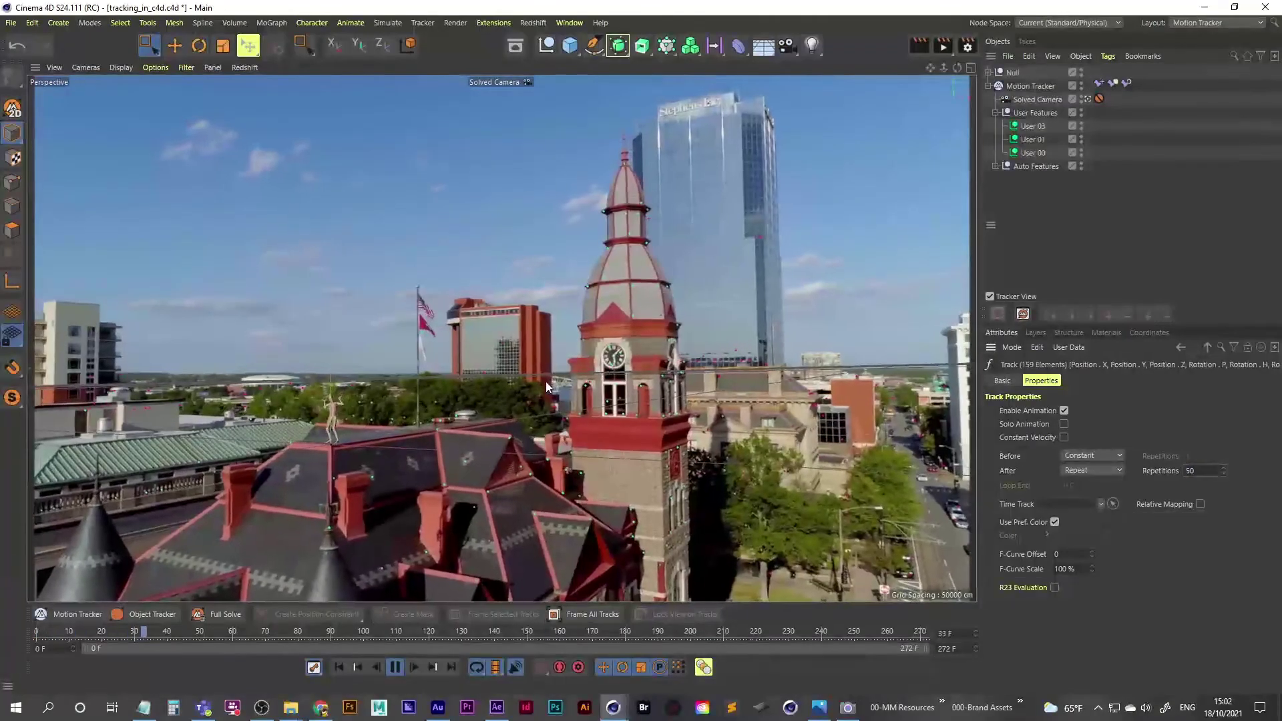